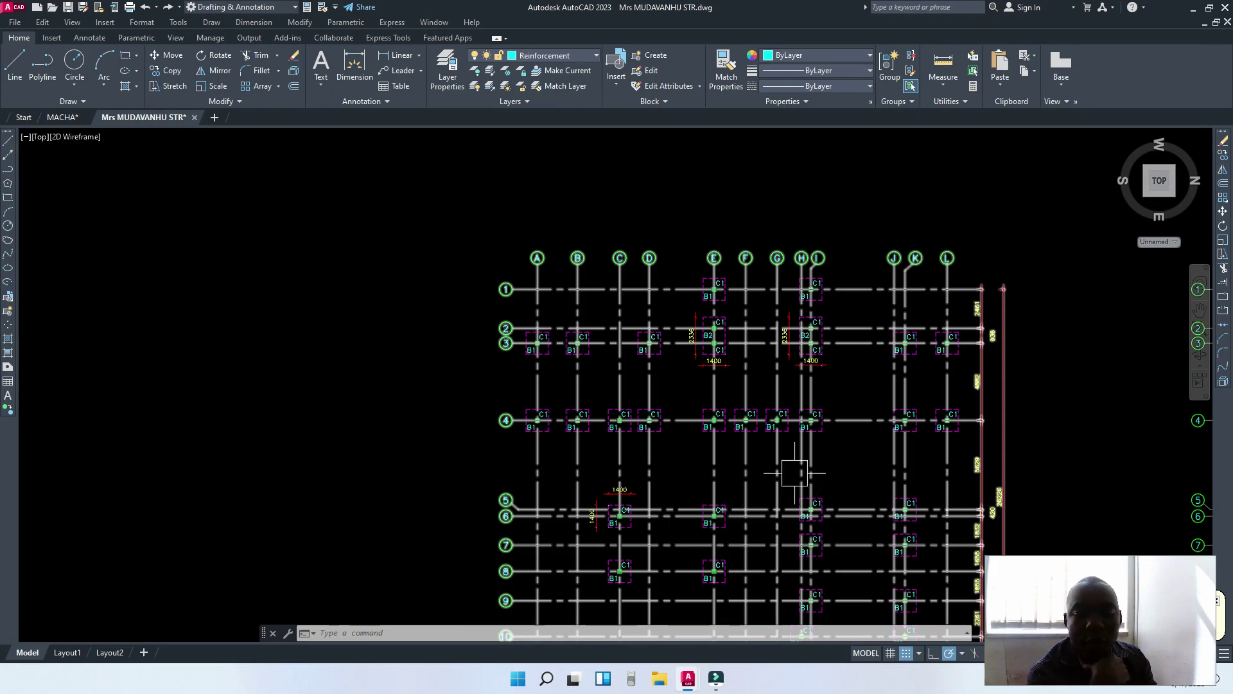
# Zoom the plan view in on the C1 column and B1 base between grid lines 2 and 3.
pyautogui.scroll(-2, 798, 442)
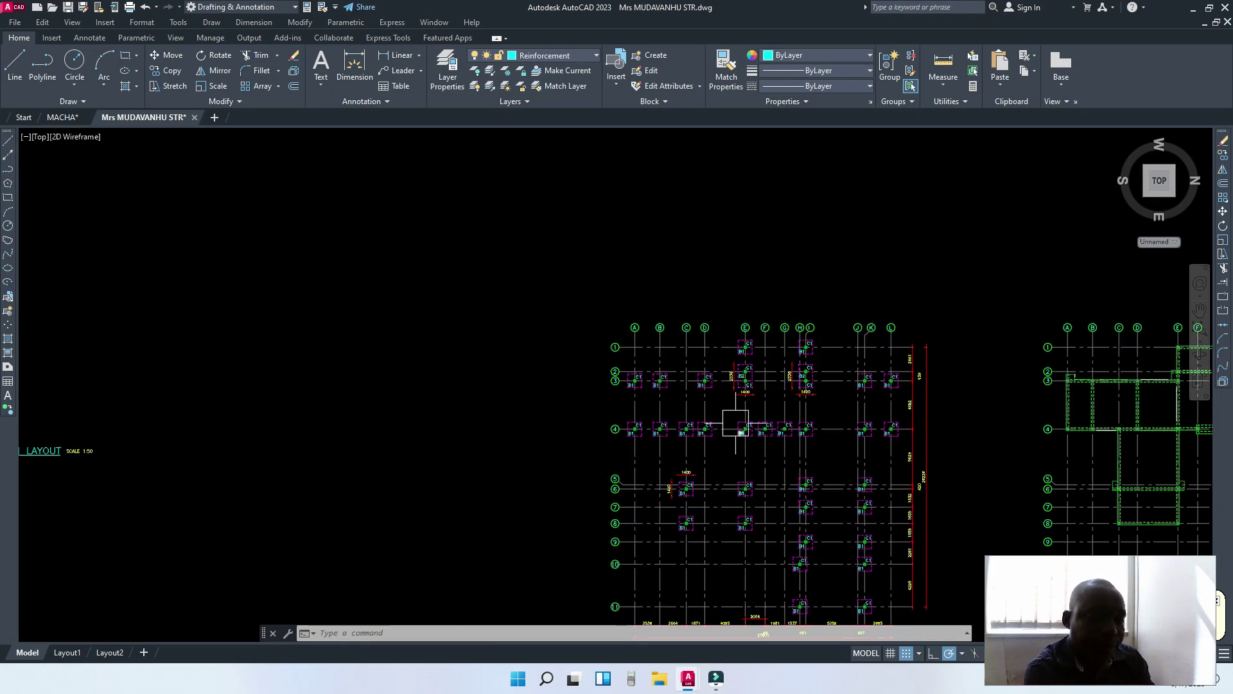
pyautogui.scroll(8, 627, 379)
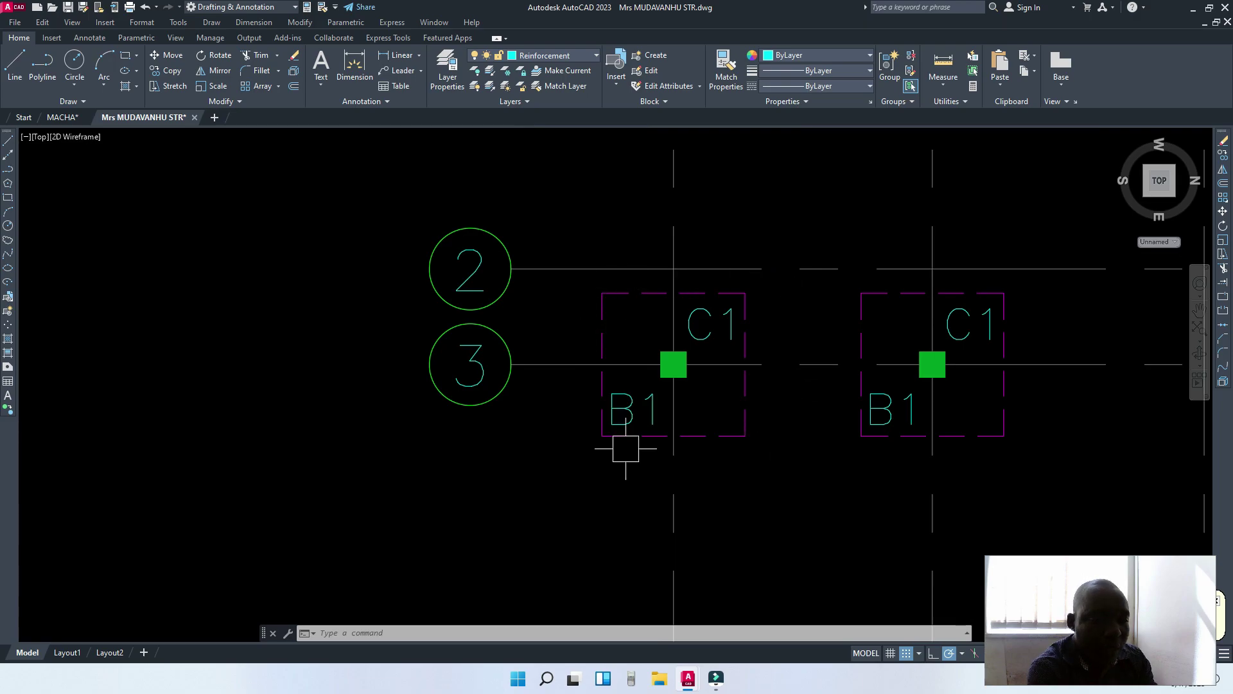
pyautogui.scroll(-5, 793, 330)
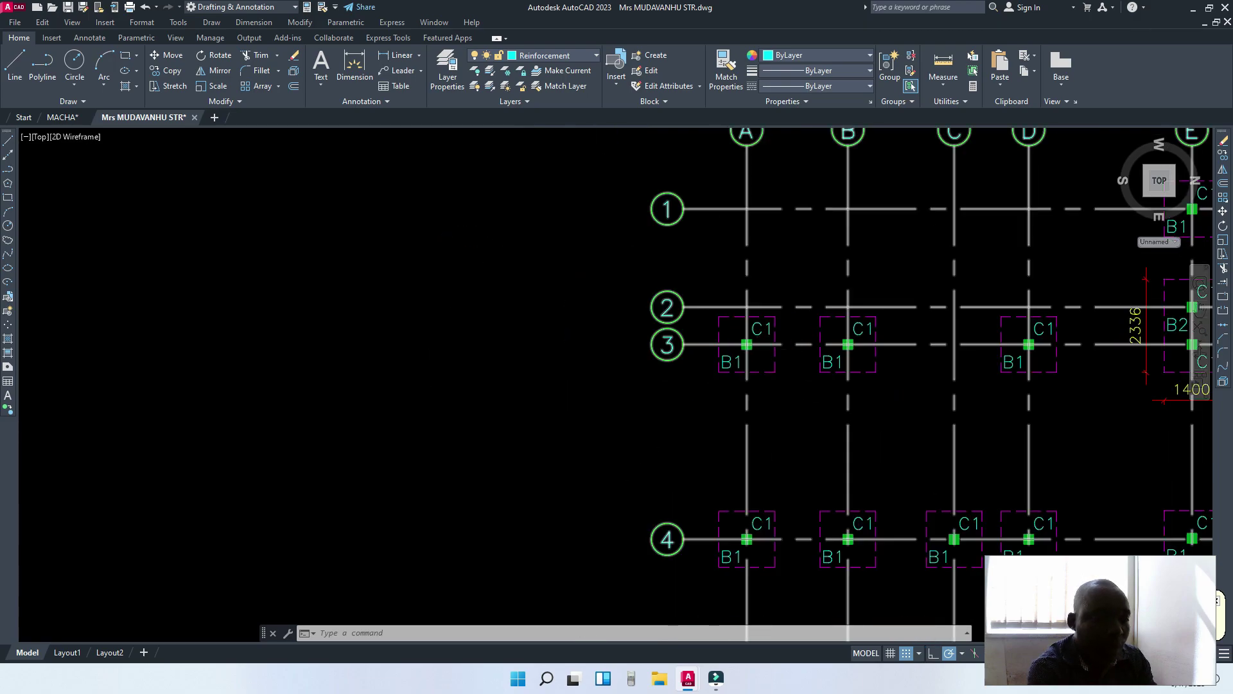
pyautogui.scroll(5, 750, 347)
pyautogui.scroll(-6, 702, 363)
pyautogui.scroll(2, 704, 360)
pyautogui.scroll(-7, 717, 385)
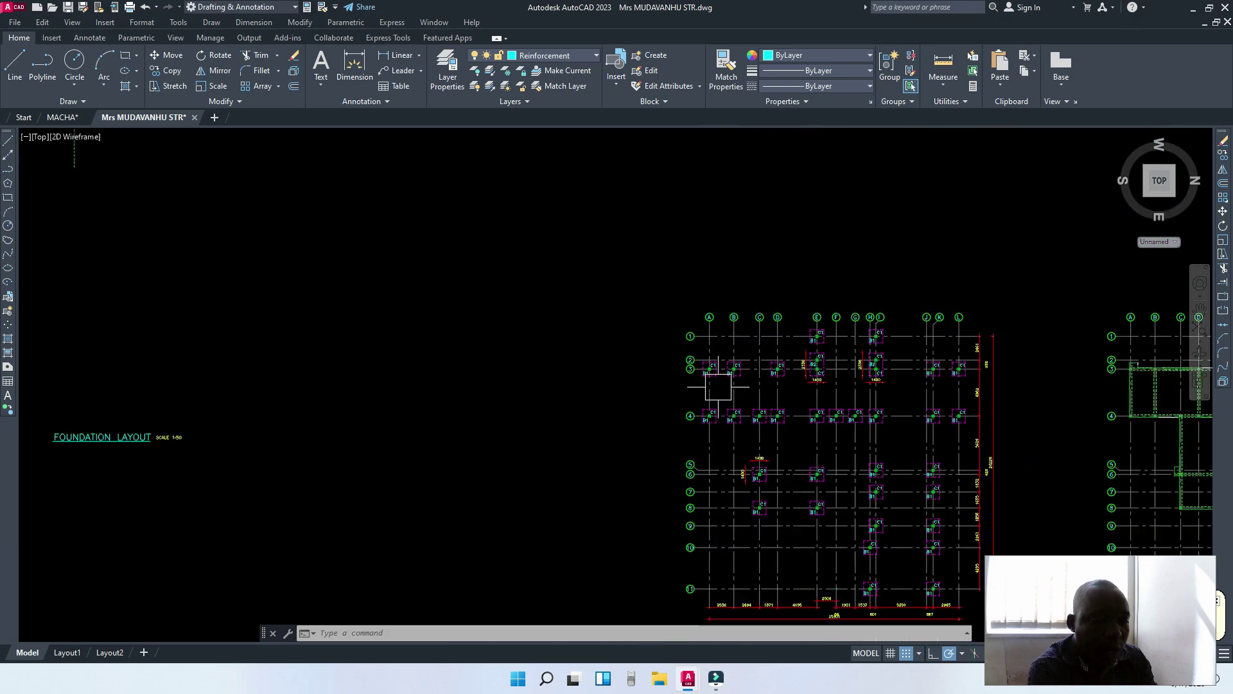
pyautogui.scroll(2, 893, 419)
pyautogui.scroll(6, 893, 418)
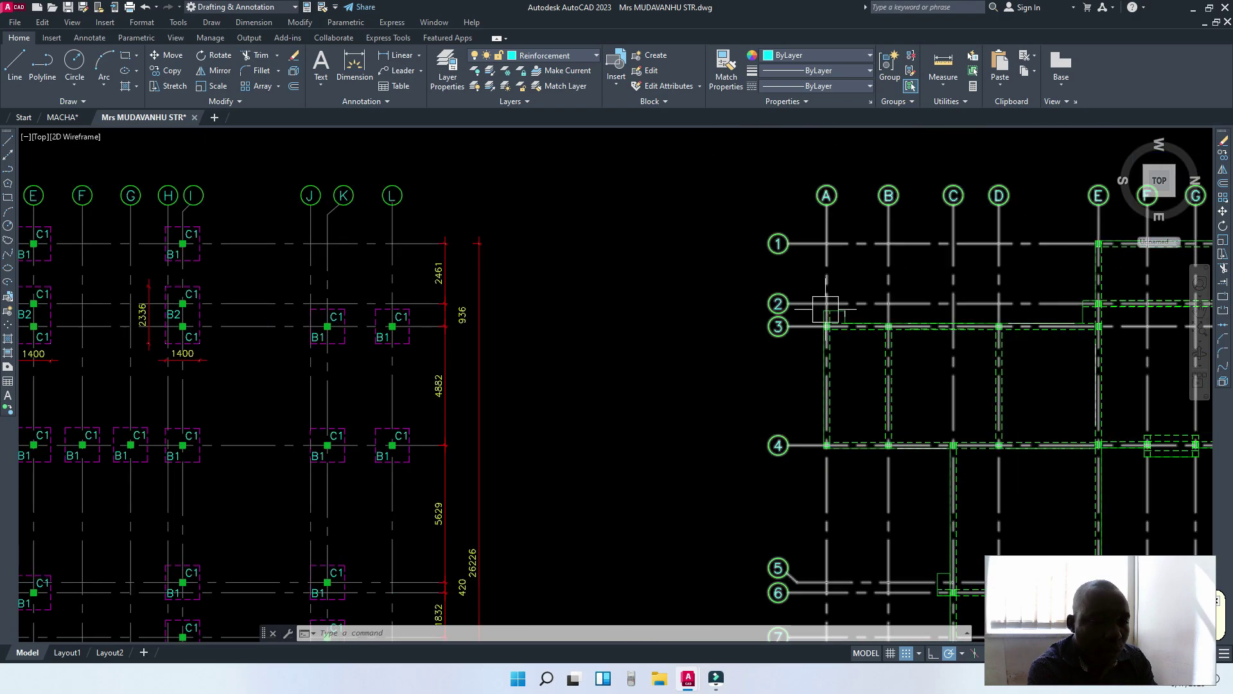
pyautogui.scroll(-4, 696, 324)
pyautogui.scroll(4, 499, 283)
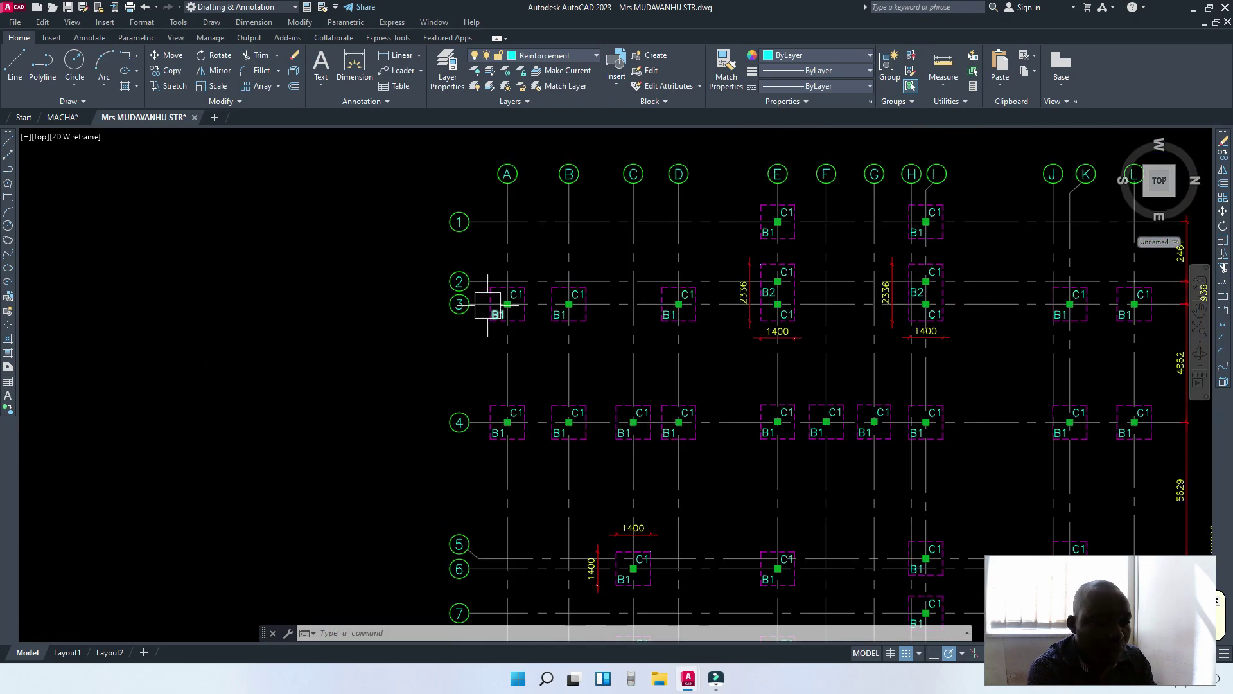
pyautogui.scroll(4, 538, 303)
pyautogui.scroll(-2, 733, 295)
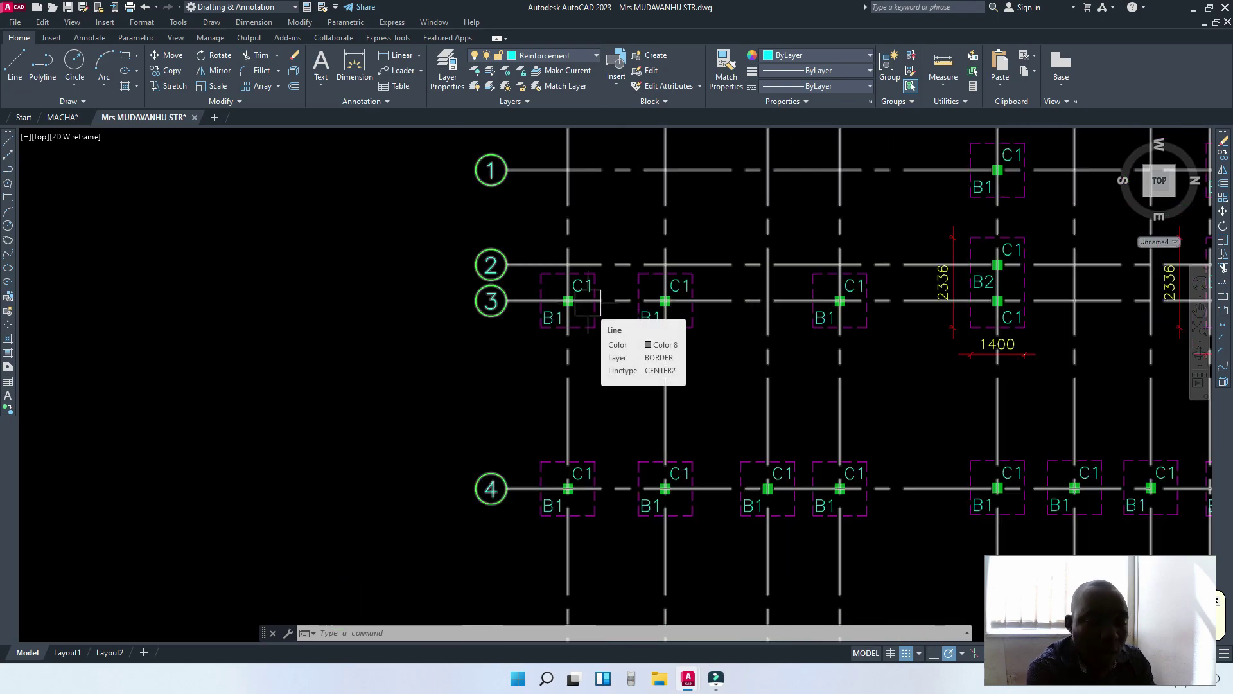
pyautogui.scroll(10, 536, 349)
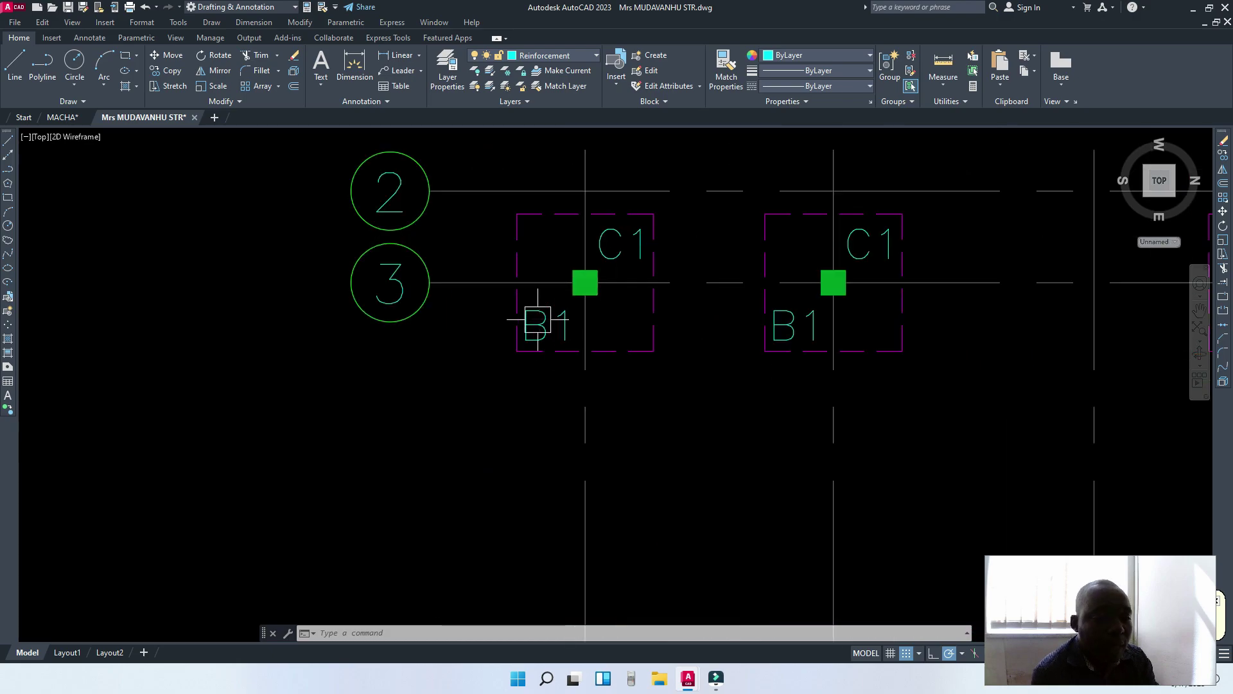
pyautogui.scroll(-7, 551, 317)
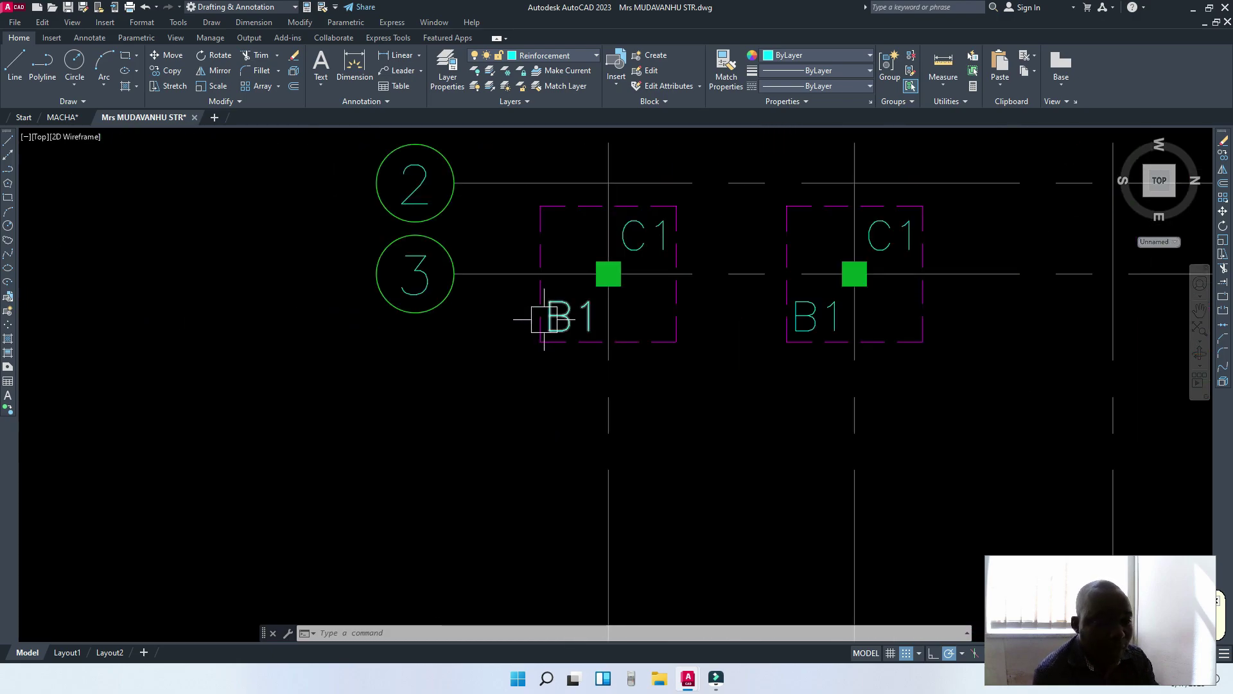
pyautogui.scroll(1, 553, 332)
pyautogui.scroll(4, 528, 293)
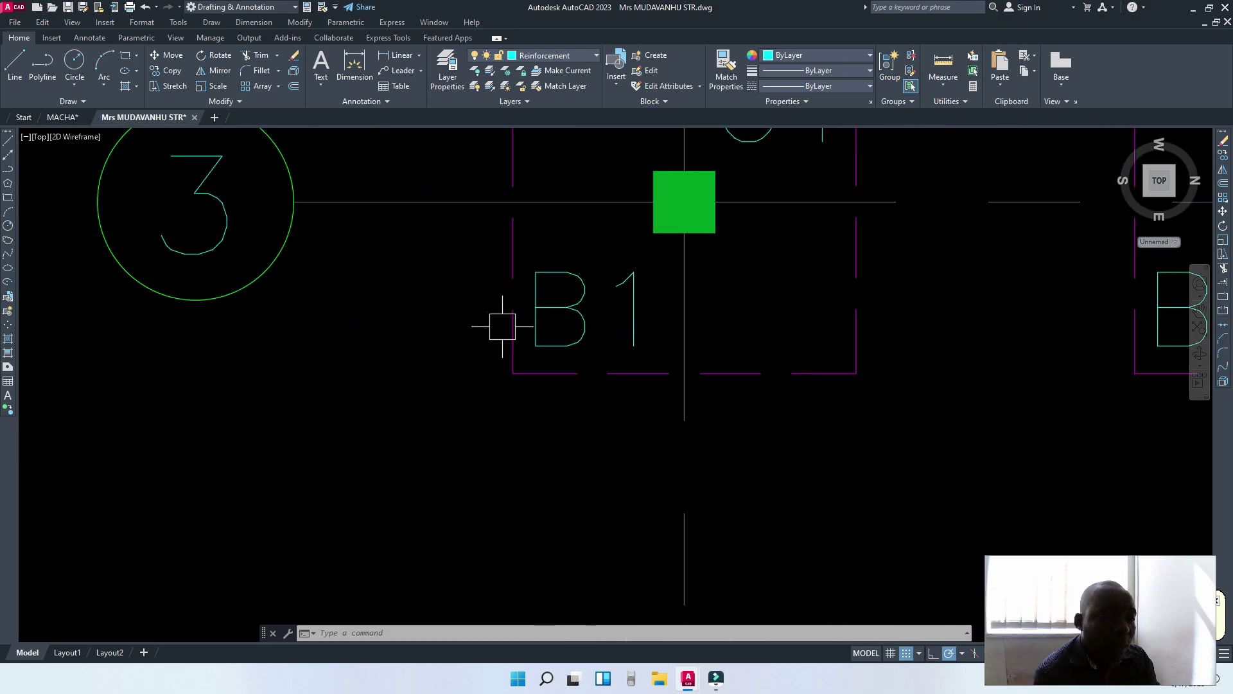
pyautogui.scroll(-9, 553, 308)
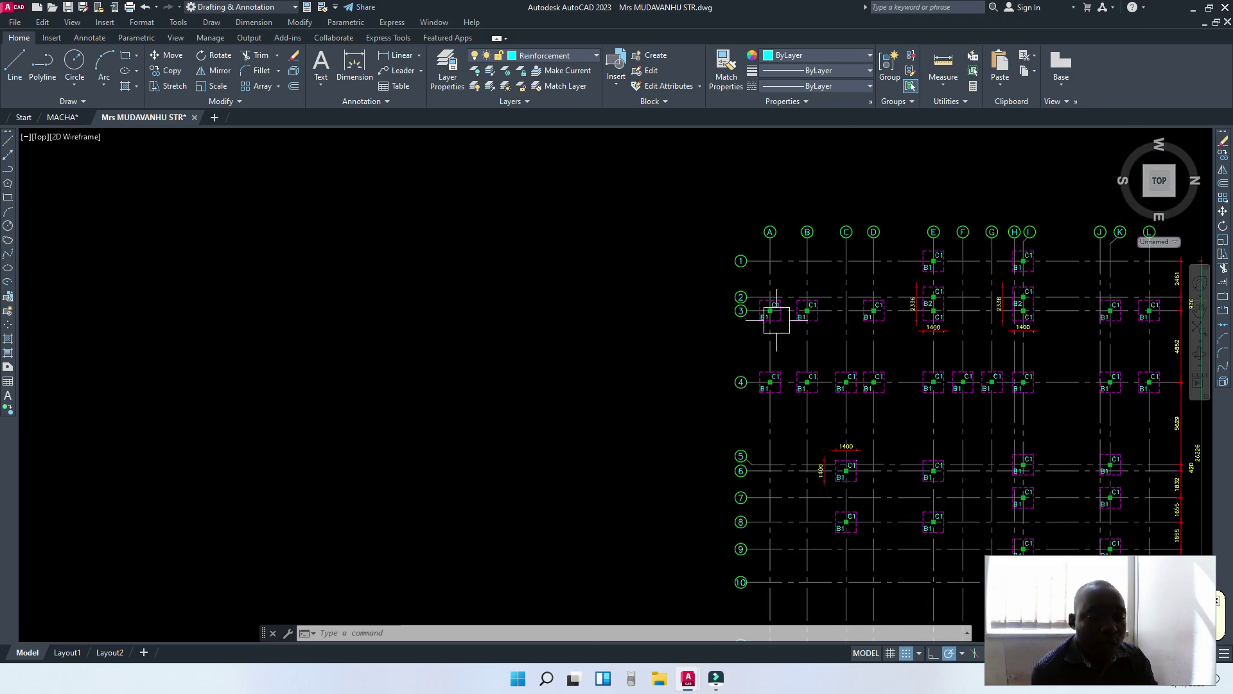
pyautogui.scroll(4, 741, 316)
pyautogui.scroll(6, 653, 303)
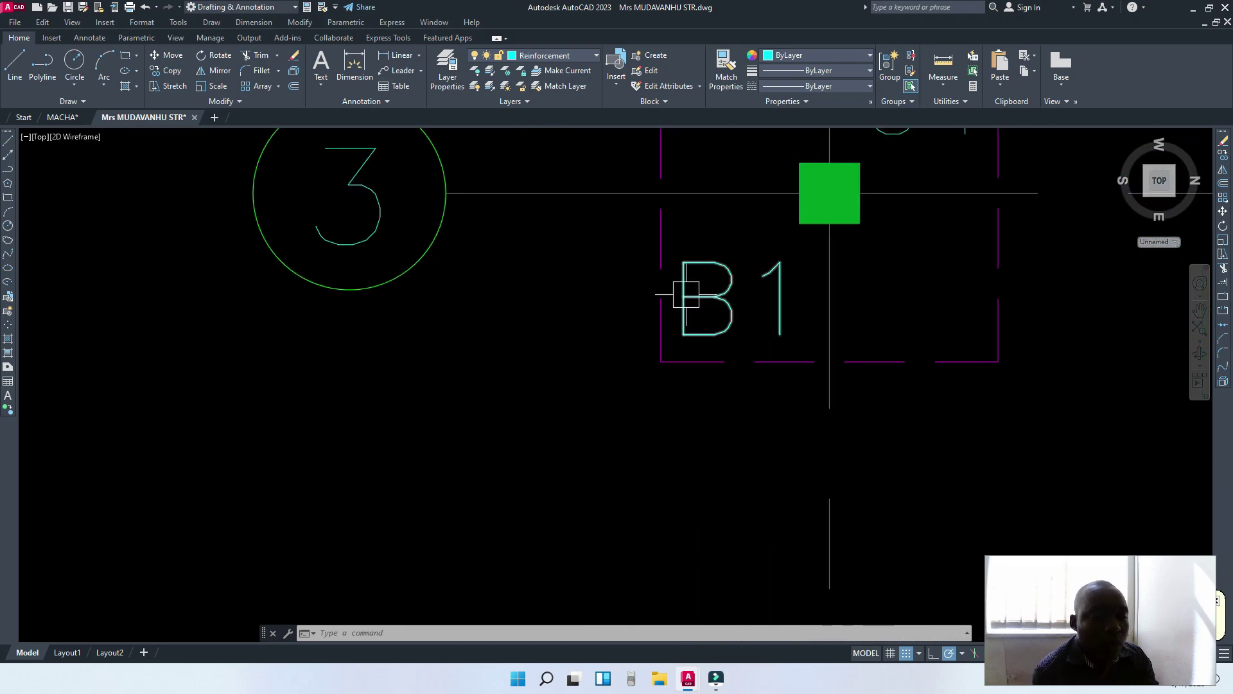
pyautogui.scroll(-4, 643, 310)
pyautogui.scroll(-6, 643, 310)
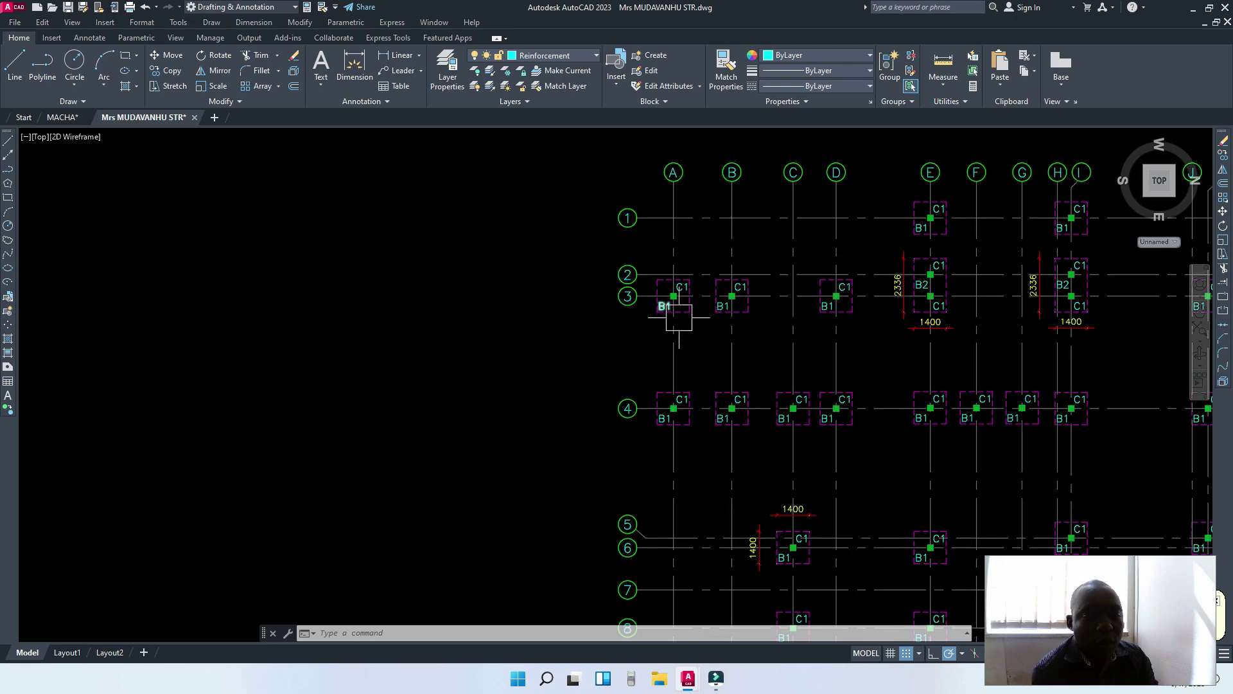
pyautogui.scroll(6, 846, 302)
pyautogui.scroll(-3, 737, 317)
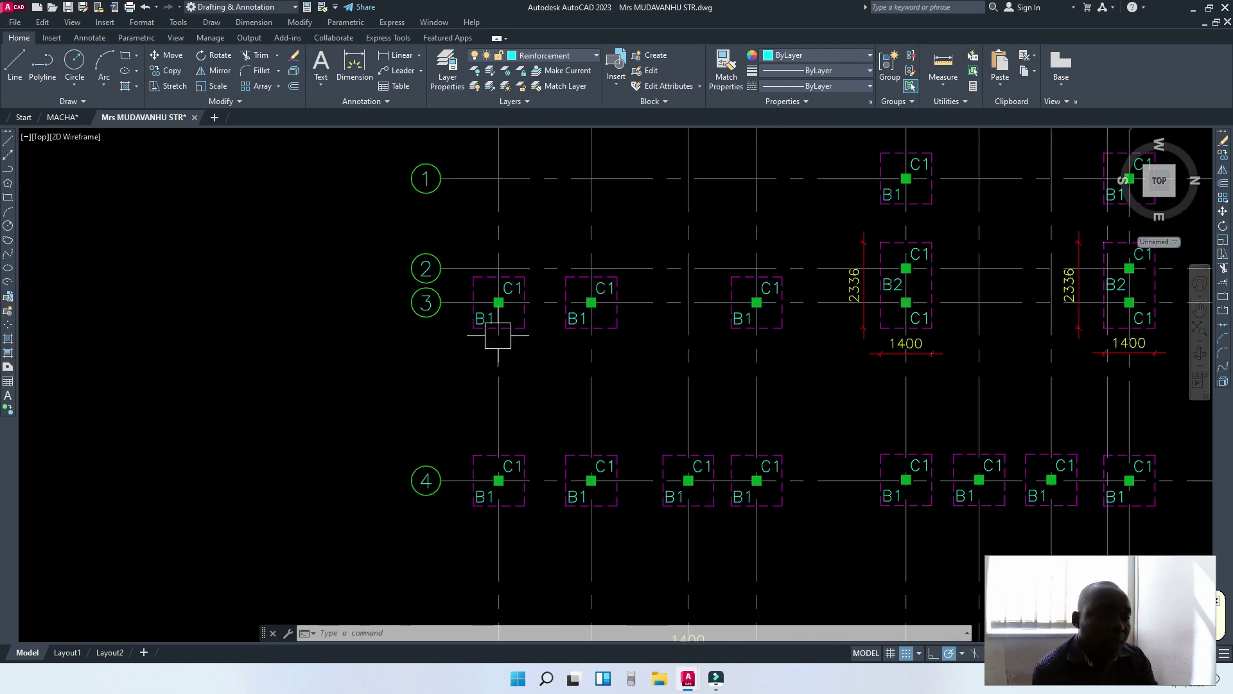
pyautogui.scroll(5, 487, 317)
pyautogui.scroll(-3, 538, 295)
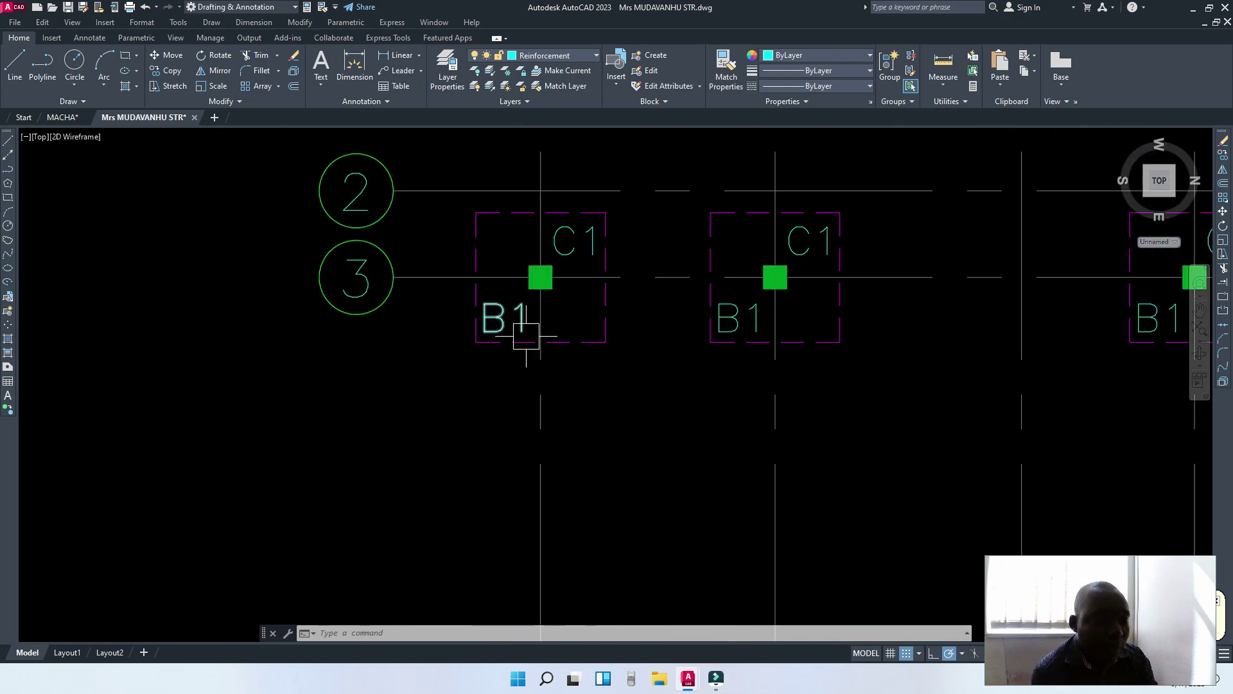
pyautogui.scroll(3, 544, 303)
pyautogui.scroll(-2, 518, 329)
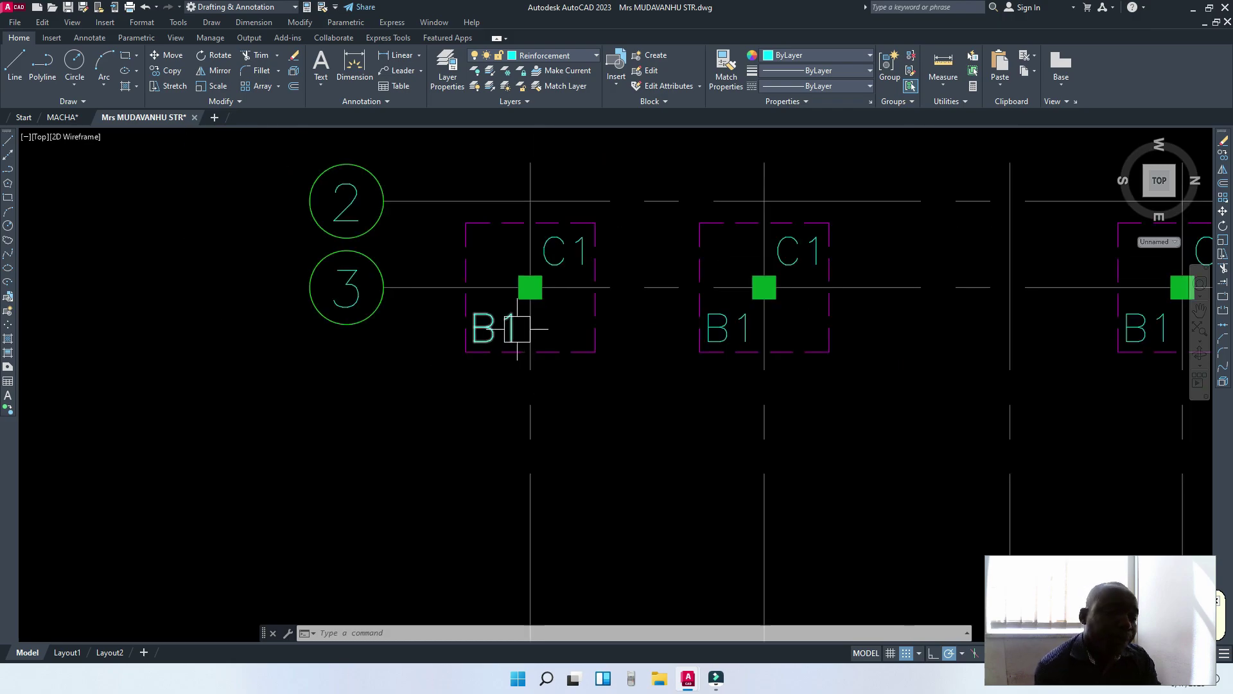
pyautogui.scroll(1, 463, 308)
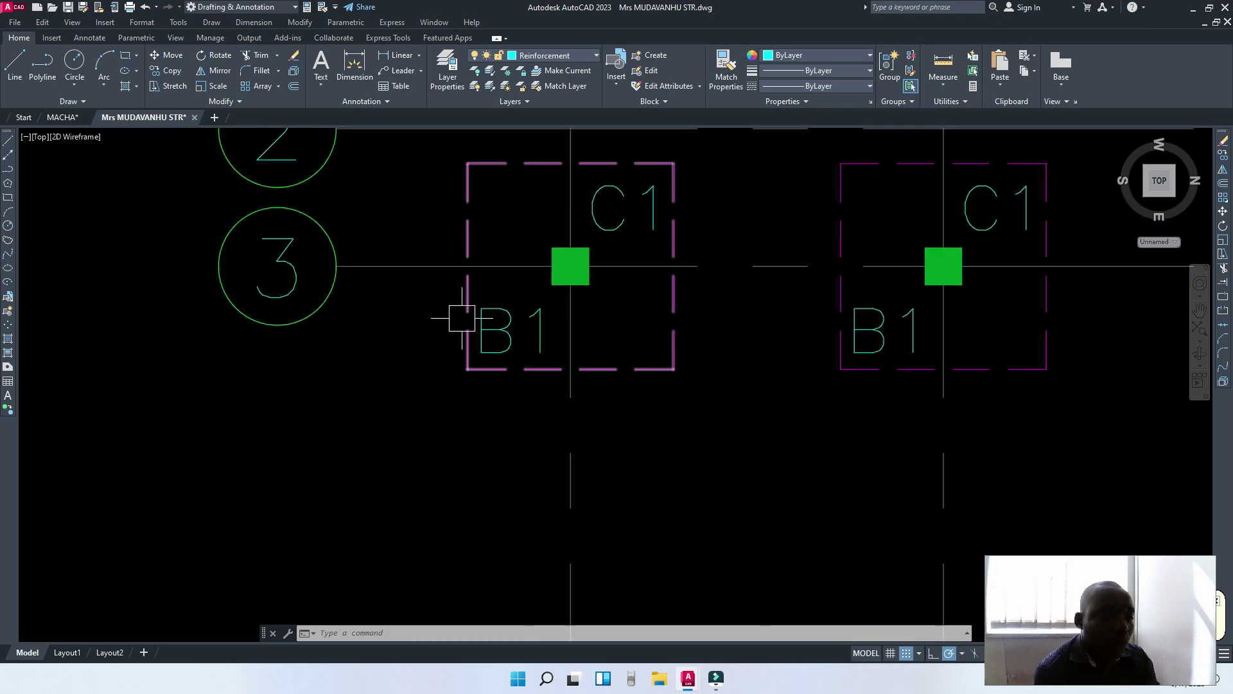
pyautogui.scroll(-1, 594, 297)
pyautogui.scroll(2, 535, 205)
pyautogui.scroll(1, 514, 216)
pyautogui.scroll(-5, 515, 233)
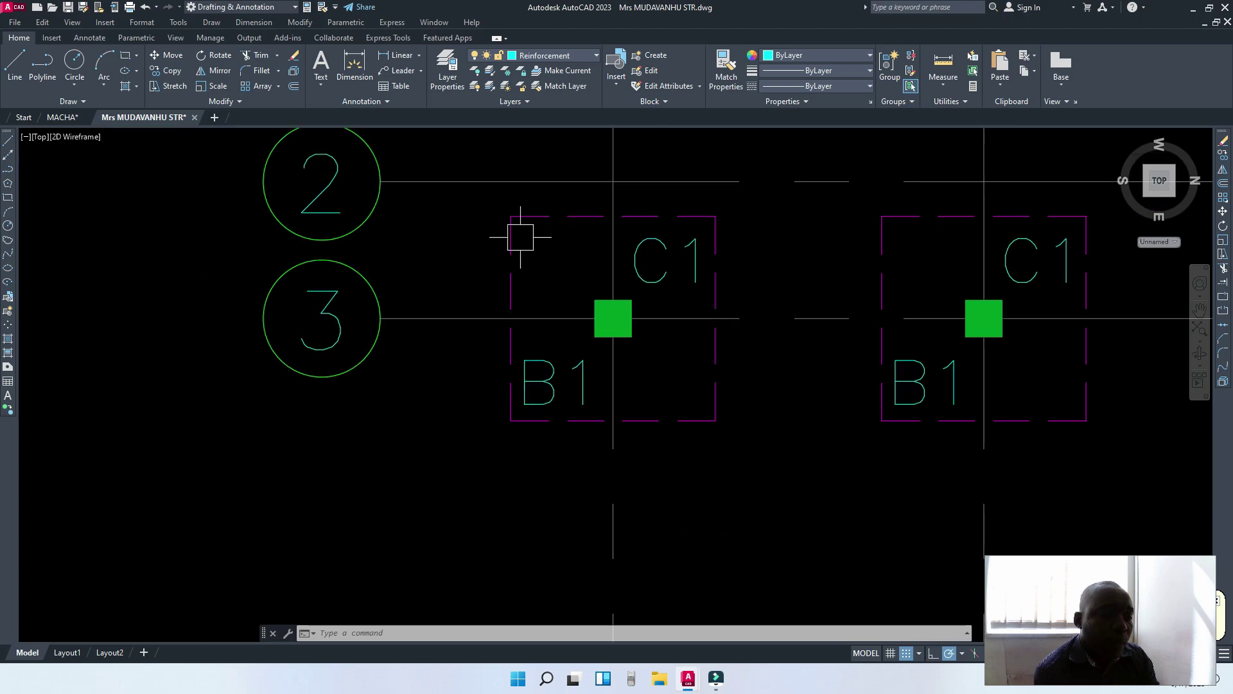
pyautogui.scroll(5, 626, 319)
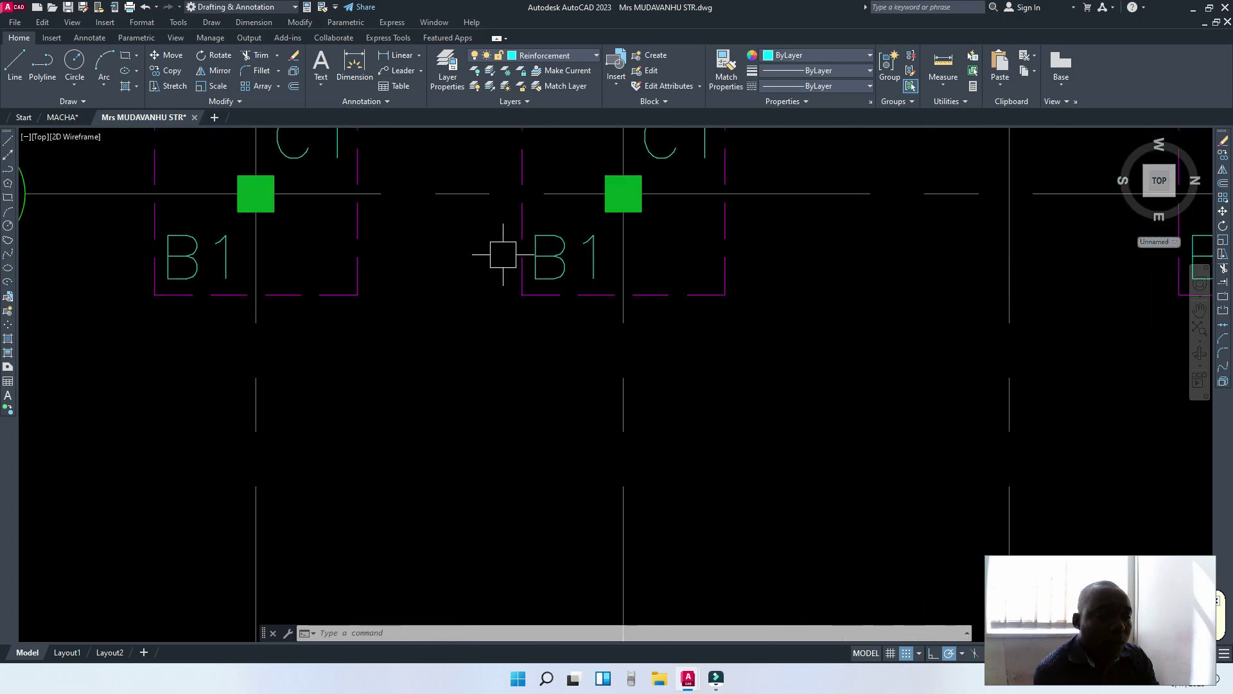
pyautogui.scroll(-3, 503, 255)
pyautogui.scroll(3, 442, 270)
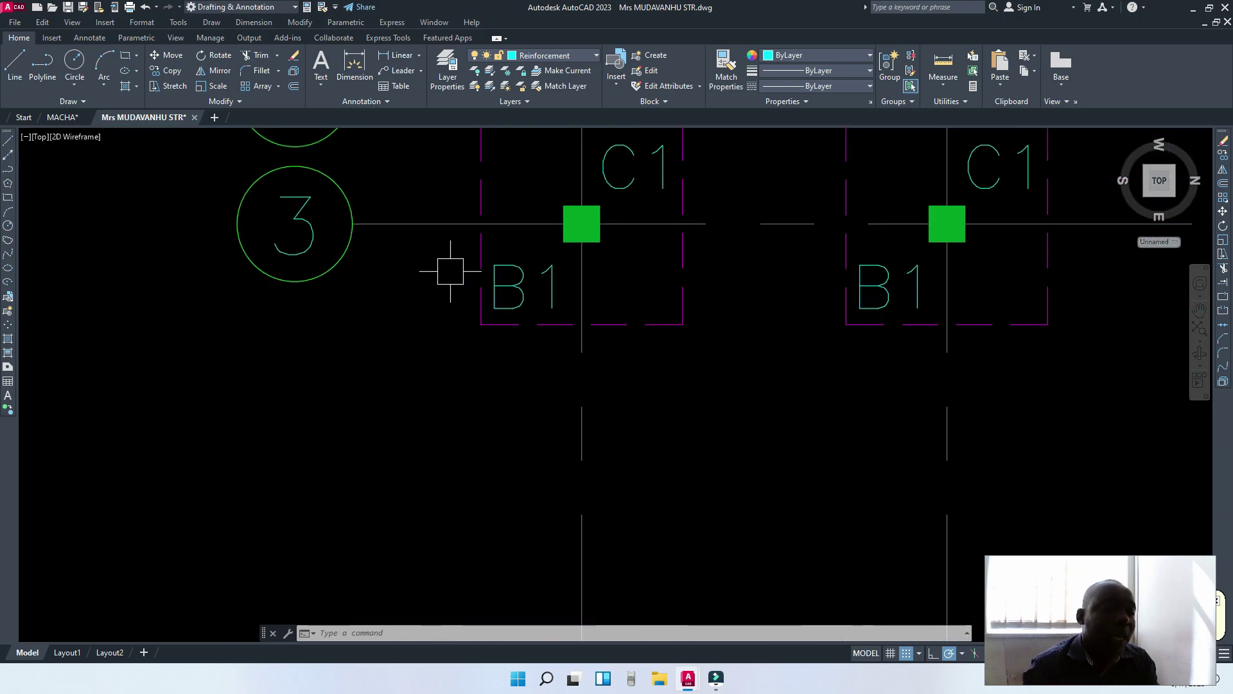
pyautogui.scroll(-3, 450, 272)
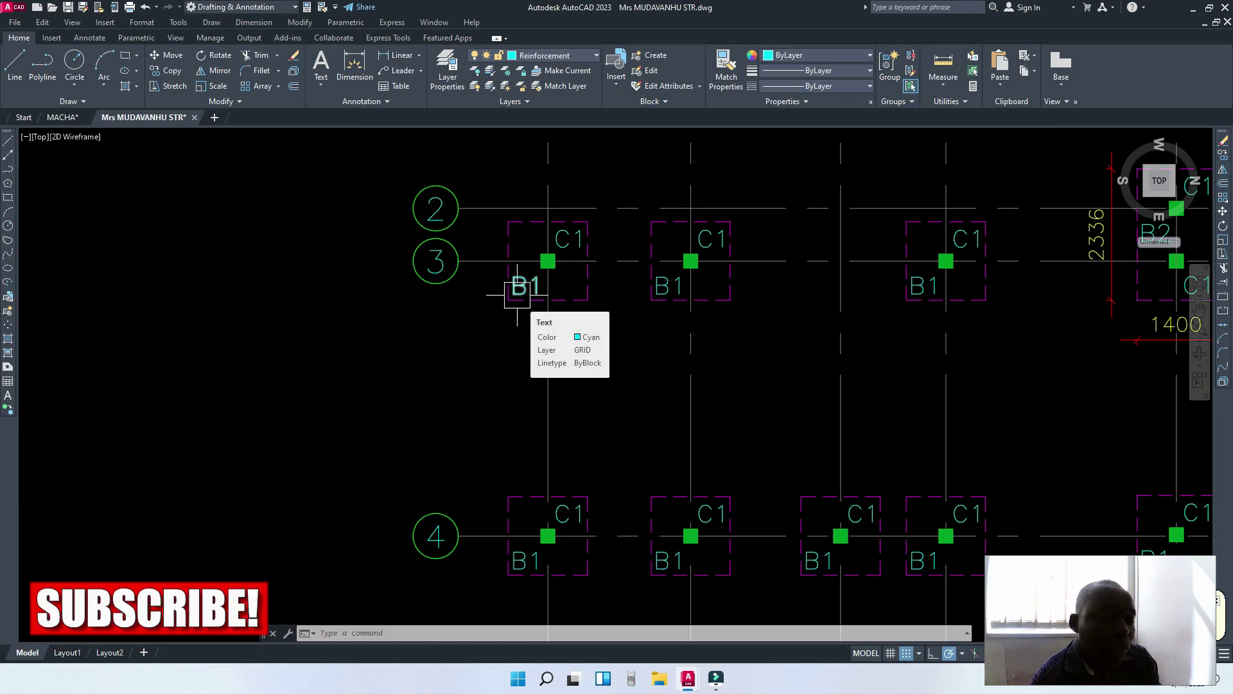
pyautogui.scroll(3, 518, 283)
pyautogui.scroll(-3, 540, 302)
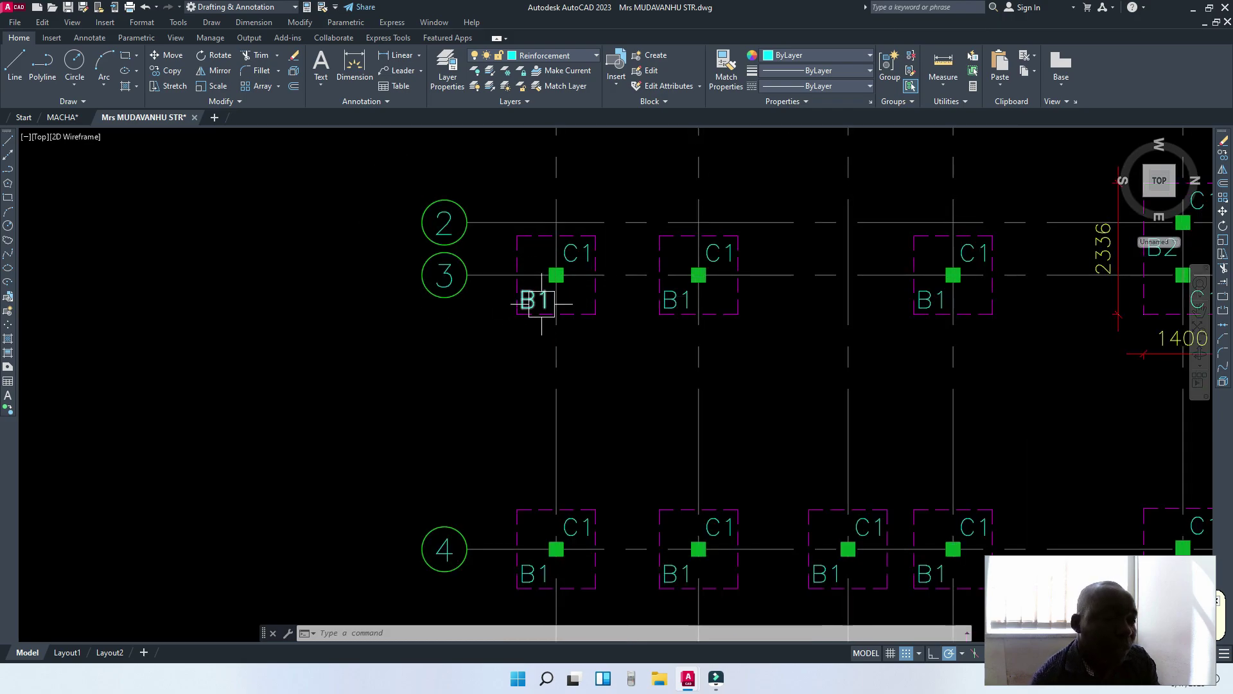
pyautogui.scroll(-4, 580, 309)
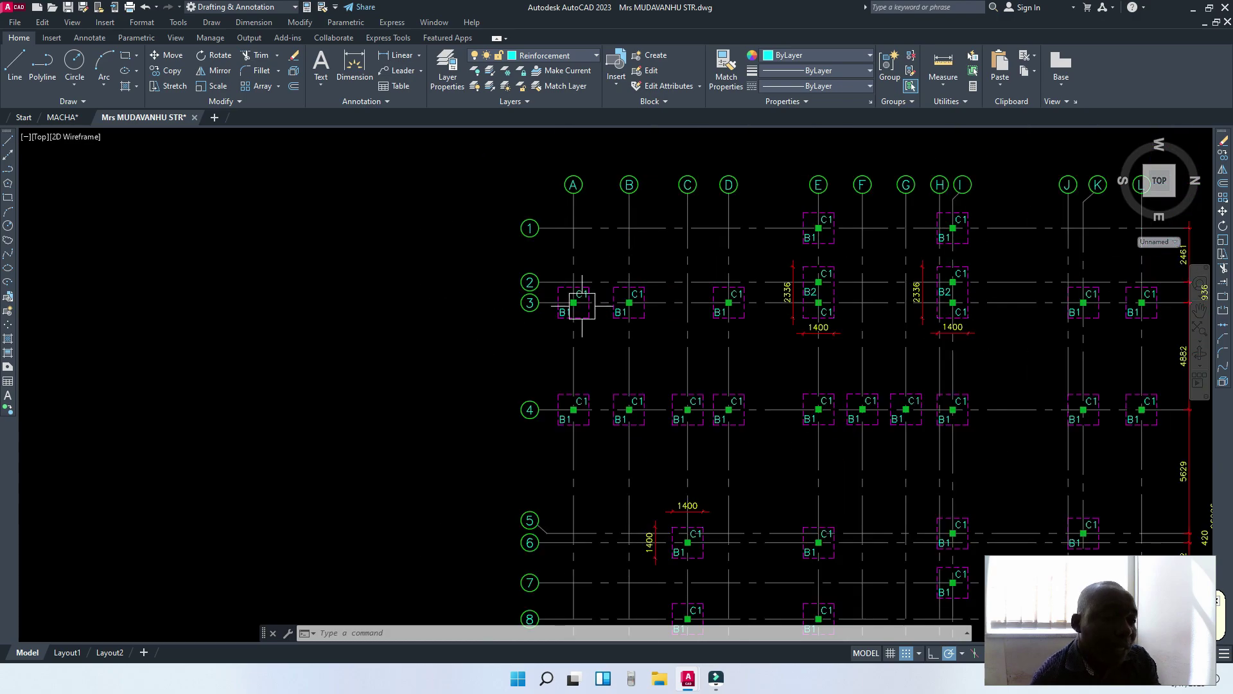
pyautogui.scroll(3, 565, 257)
pyautogui.scroll(5, 553, 358)
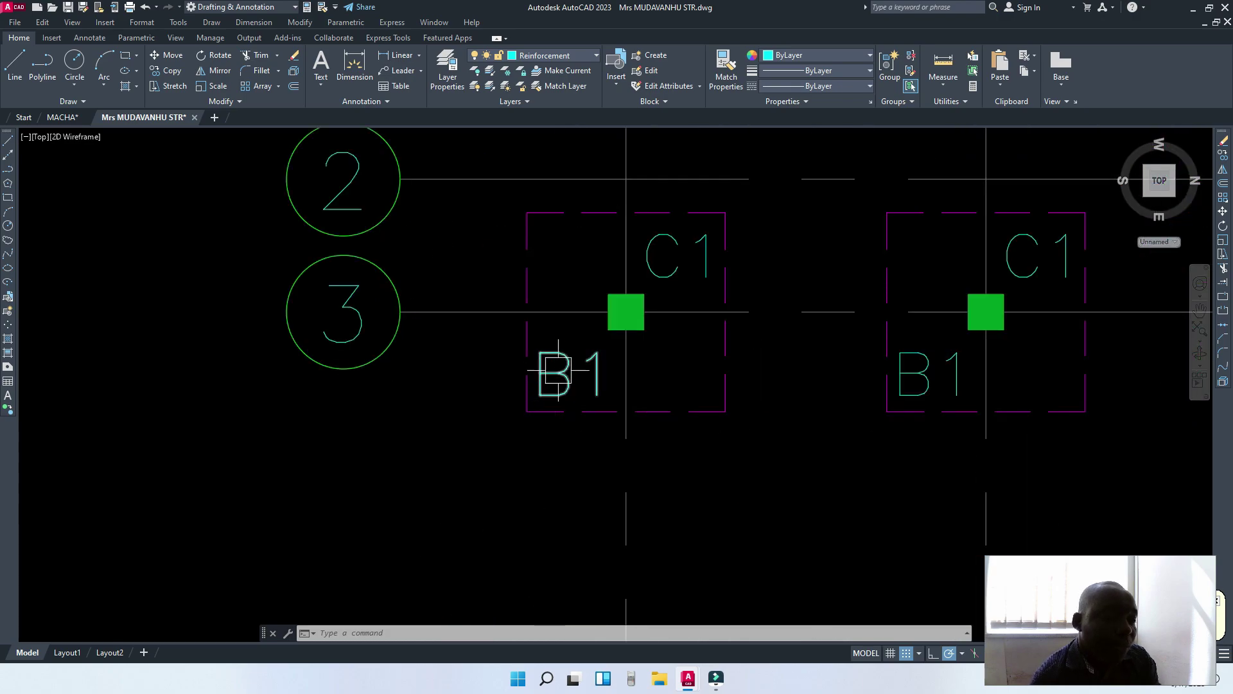
pyautogui.scroll(-6, 557, 371)
pyautogui.scroll(3, 578, 386)
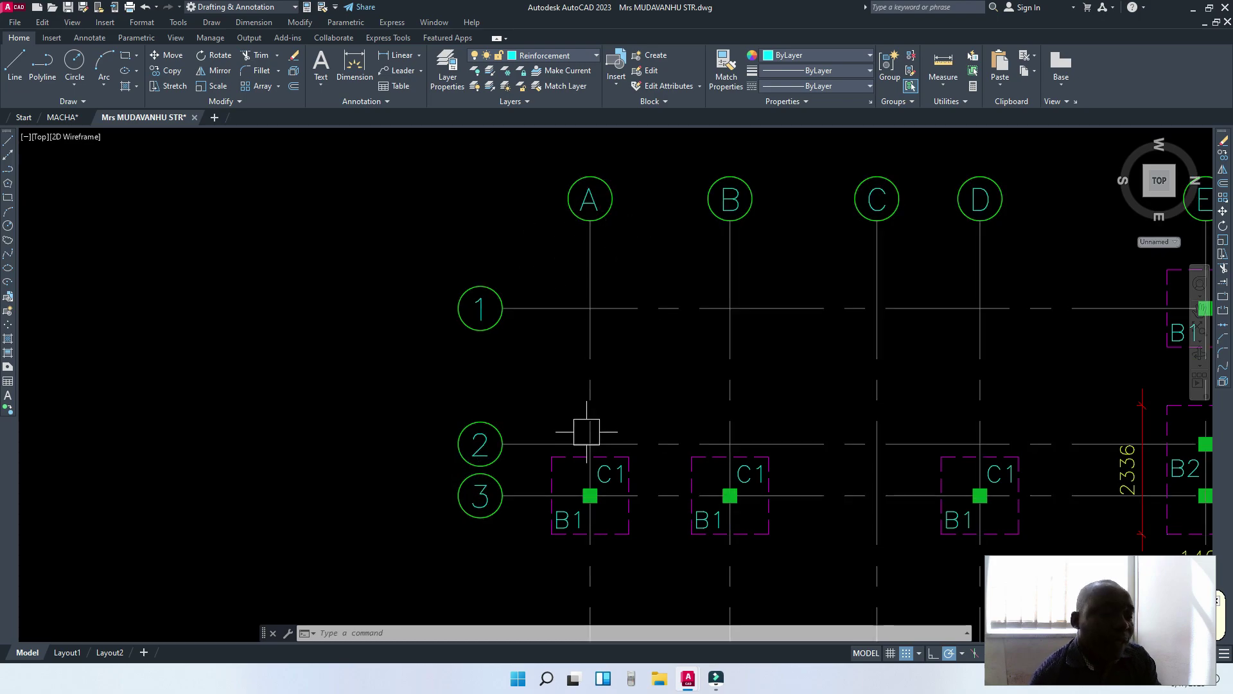
pyautogui.scroll(-2, 569, 456)
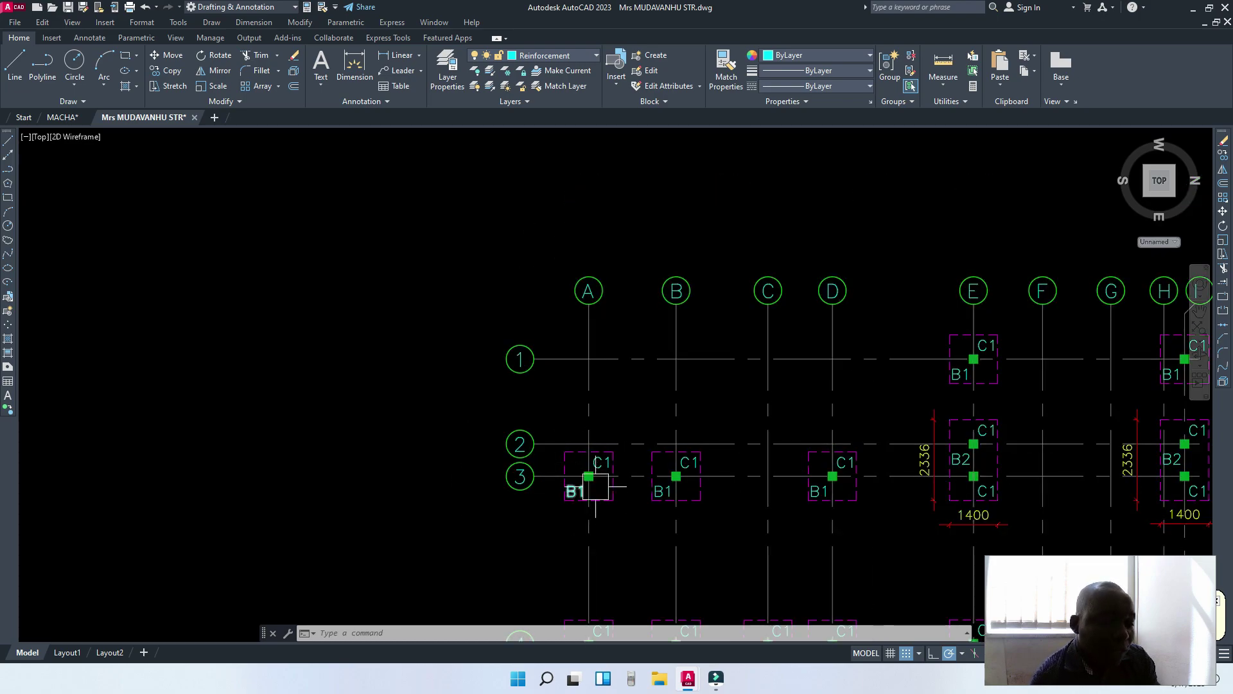
pyautogui.scroll(-2, 668, 472)
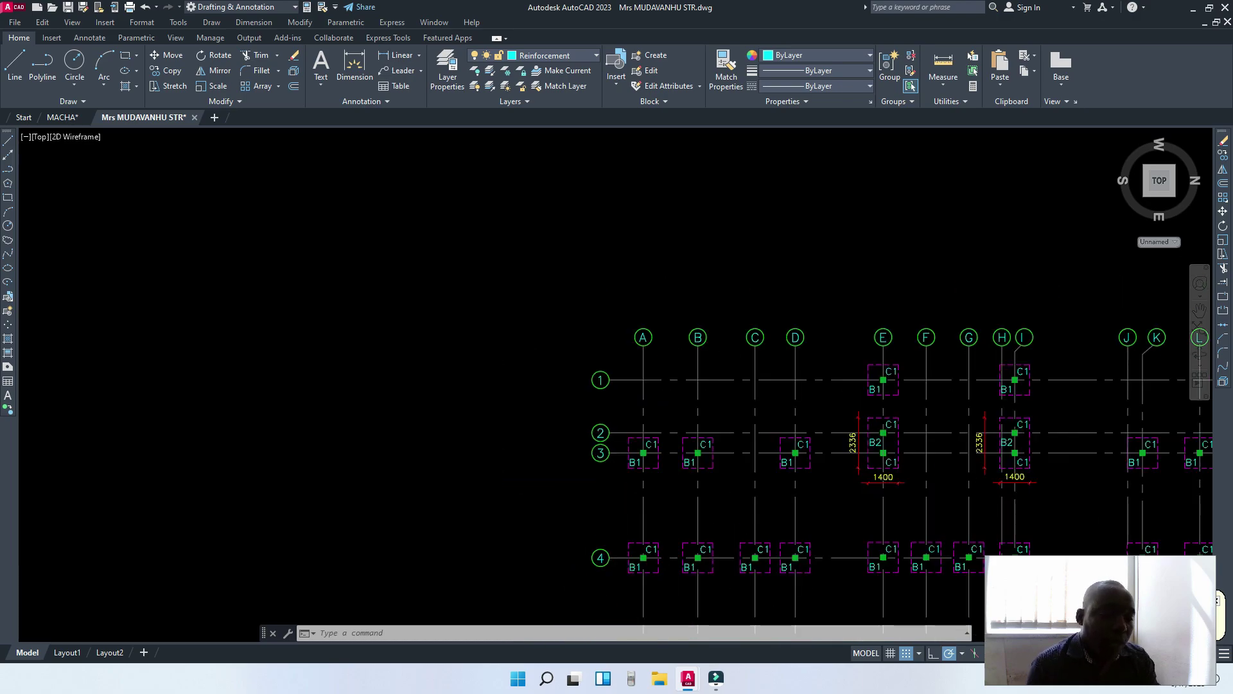
pyautogui.scroll(6, 638, 426)
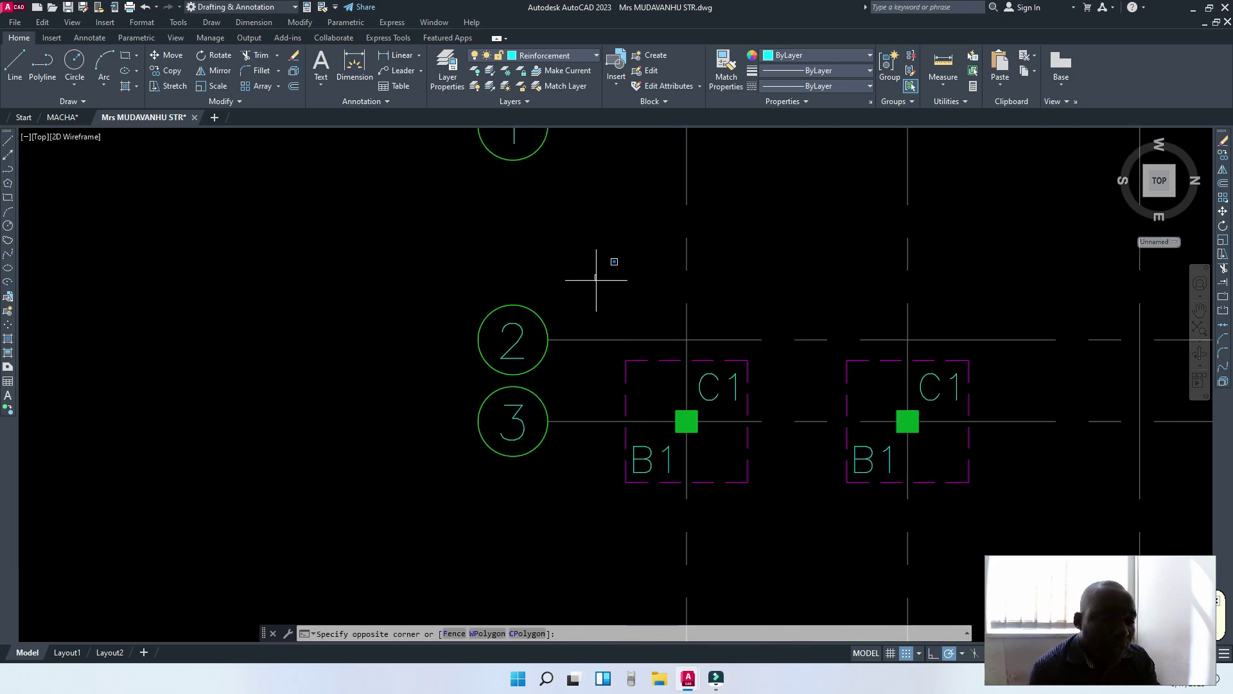
# Copy the C1/B1 column base from its top-left corner into the empty area left of the plan.
pyautogui.click(772, 514)
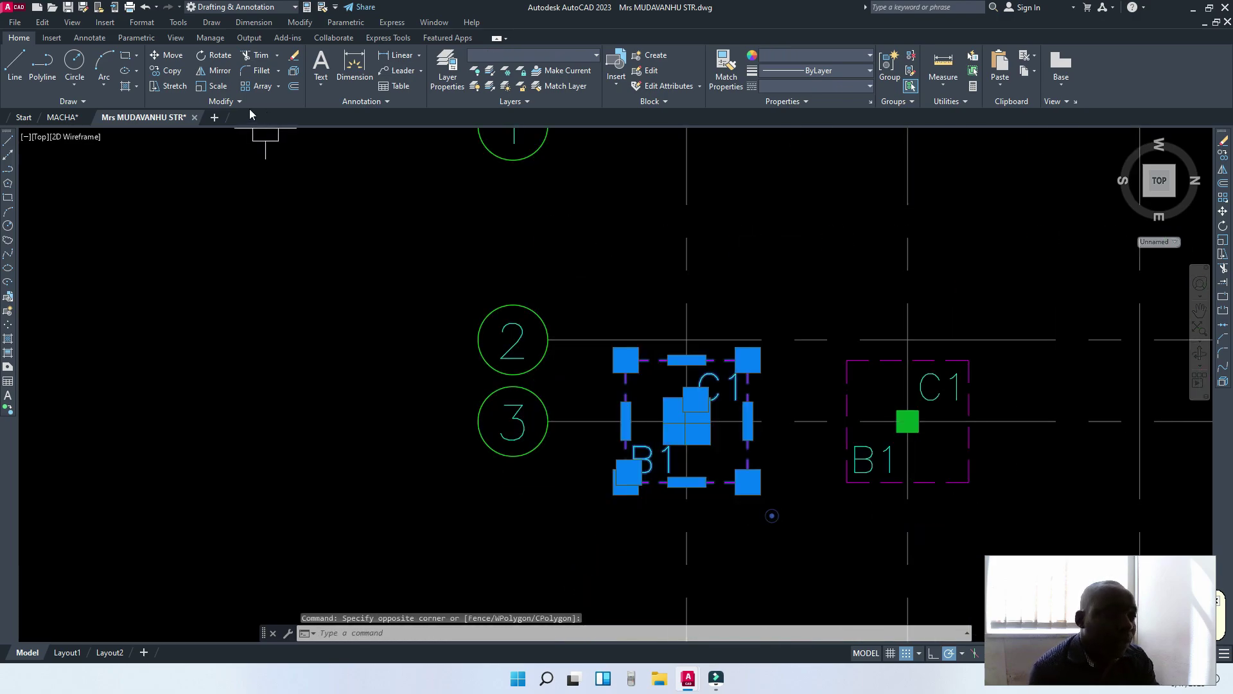
pyautogui.write('co')
pyautogui.press('Return')
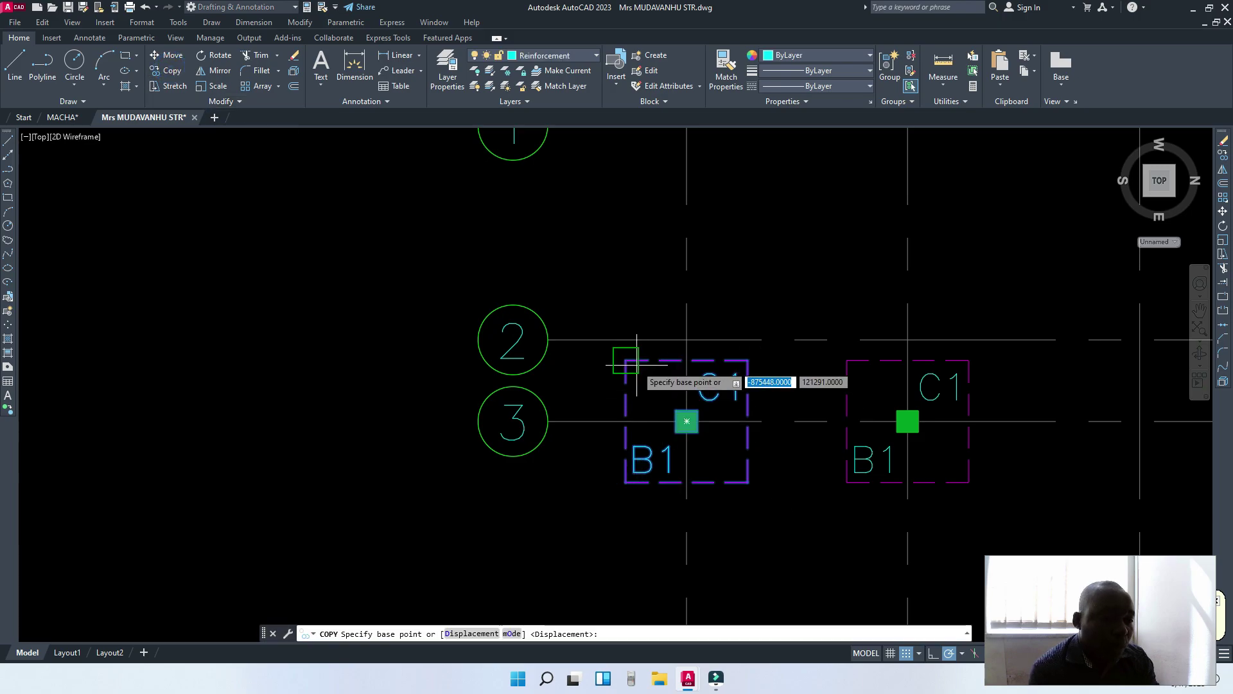
pyautogui.click(625, 360)
pyautogui.scroll(-4, 886, 313)
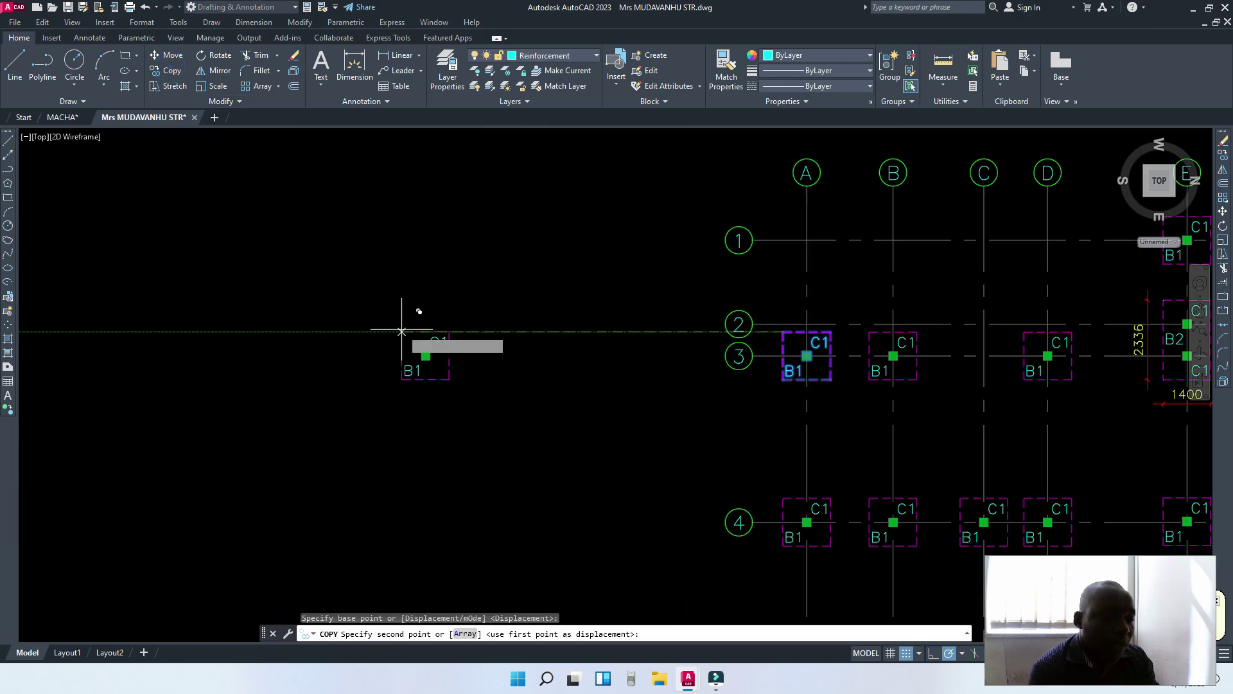
pyautogui.click(396, 331)
pyautogui.press('Return')
pyautogui.scroll(5, 388, 363)
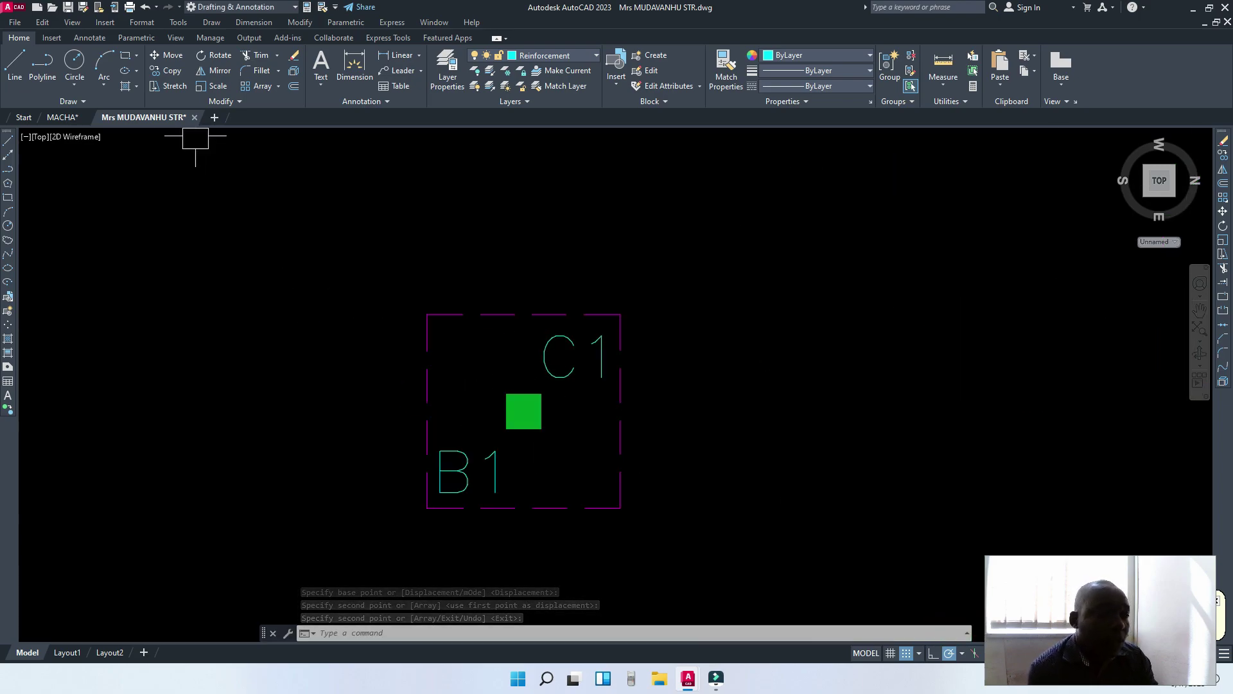
# Draw a vertical construction line and align it with the copied base's left edge.
pyautogui.click(8, 156)
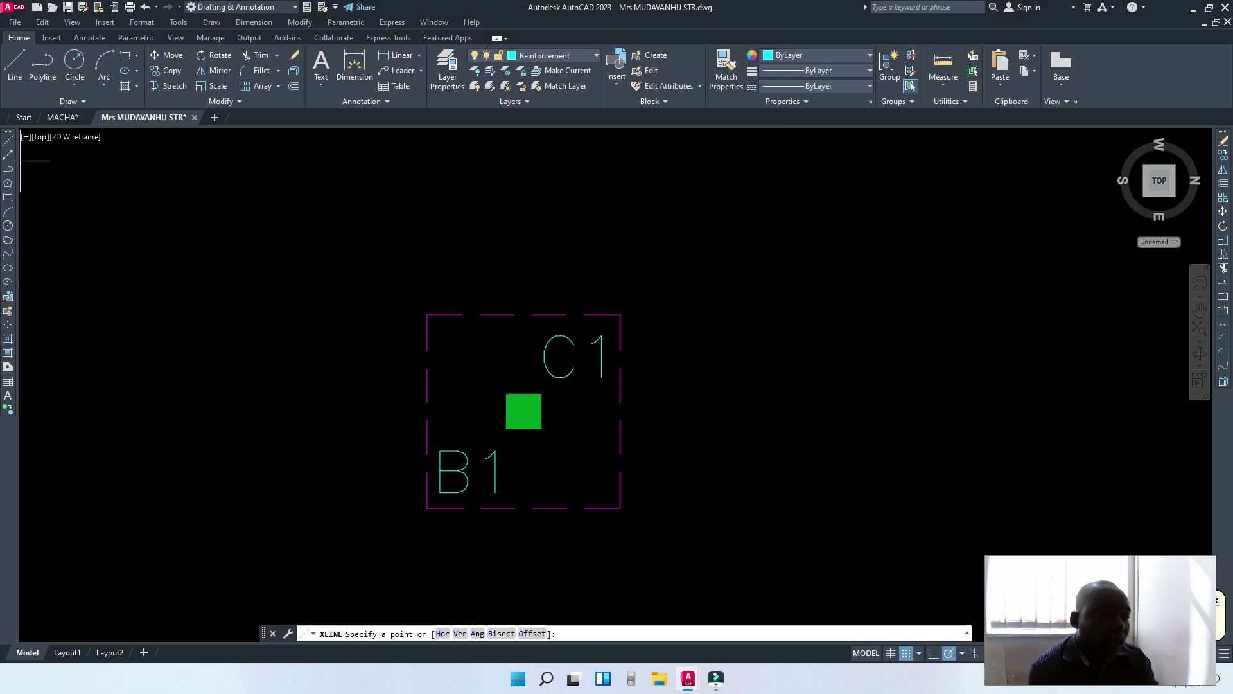
pyautogui.click(427, 315)
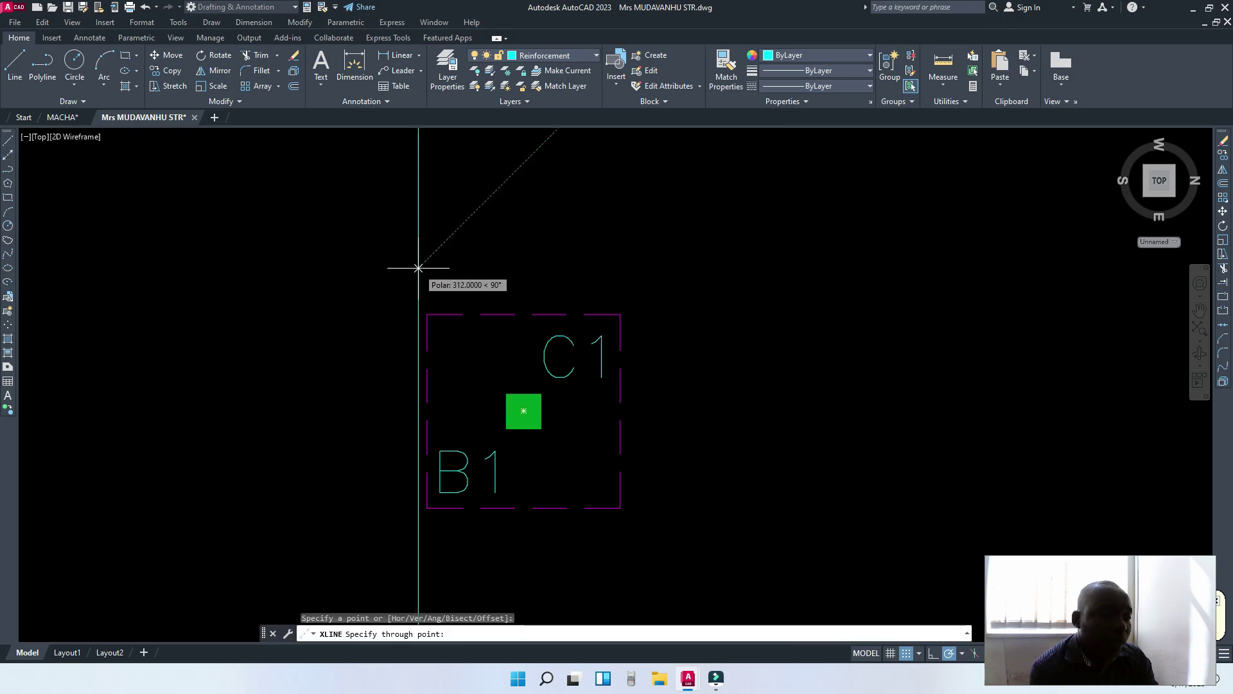
pyautogui.click(425, 267)
pyautogui.press('Return')
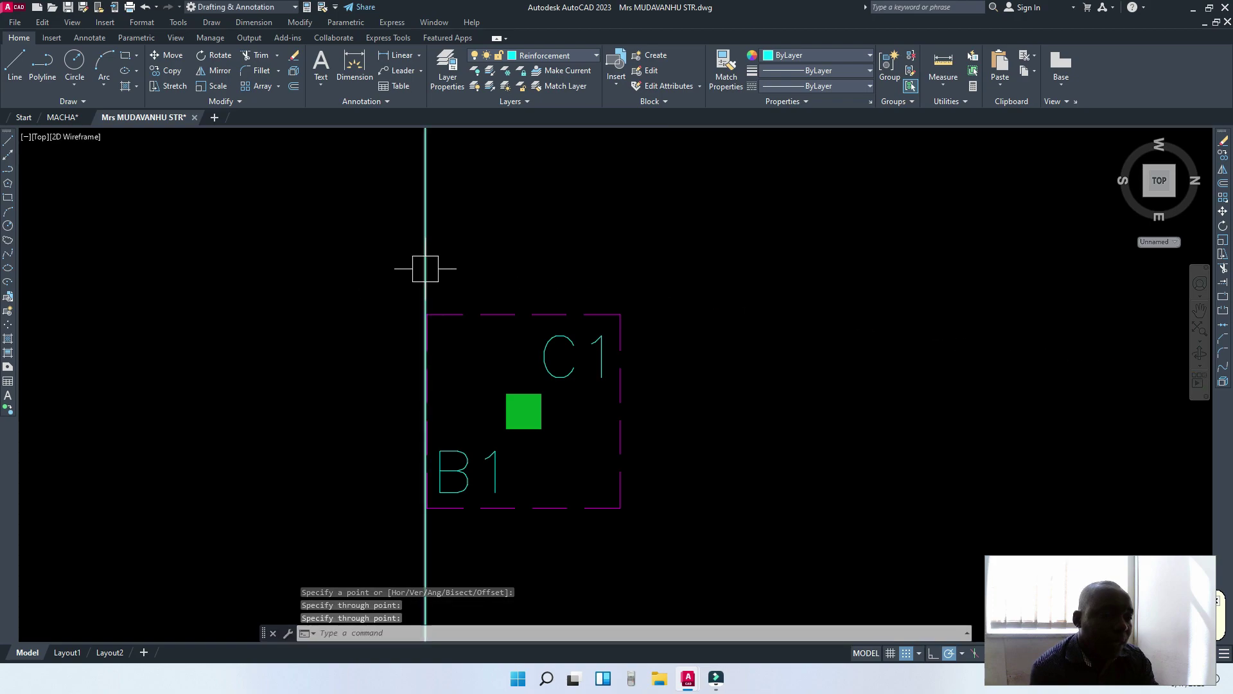
pyautogui.click(425, 267)
pyautogui.scroll(5, 426, 264)
pyautogui.scroll(-2, 429, 230)
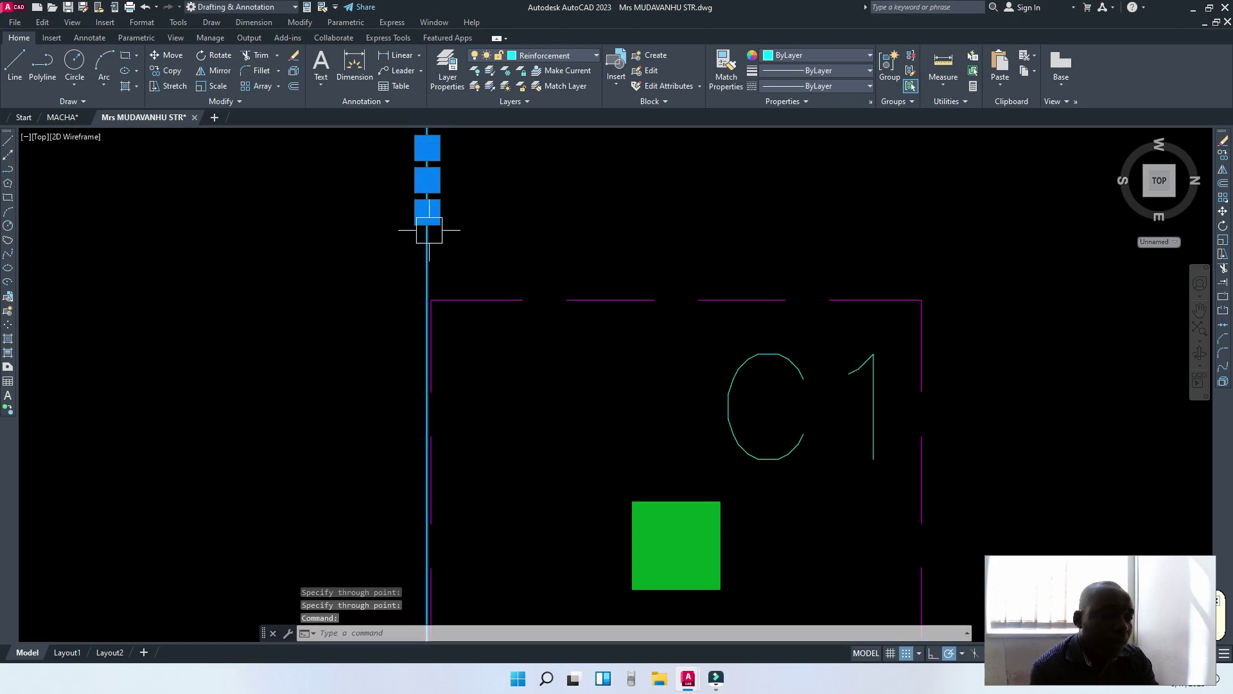
pyautogui.click(427, 179)
pyautogui.scroll(4, 429, 302)
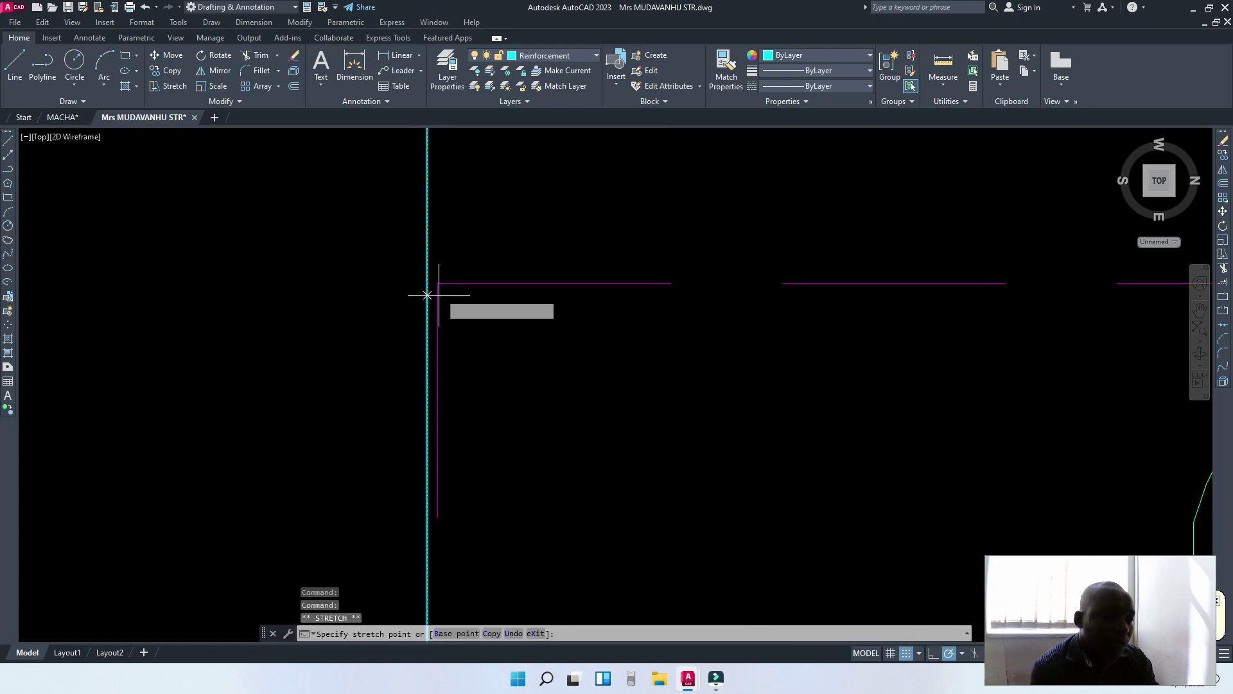
pyautogui.click(438, 283)
pyautogui.scroll(-3, 385, 286)
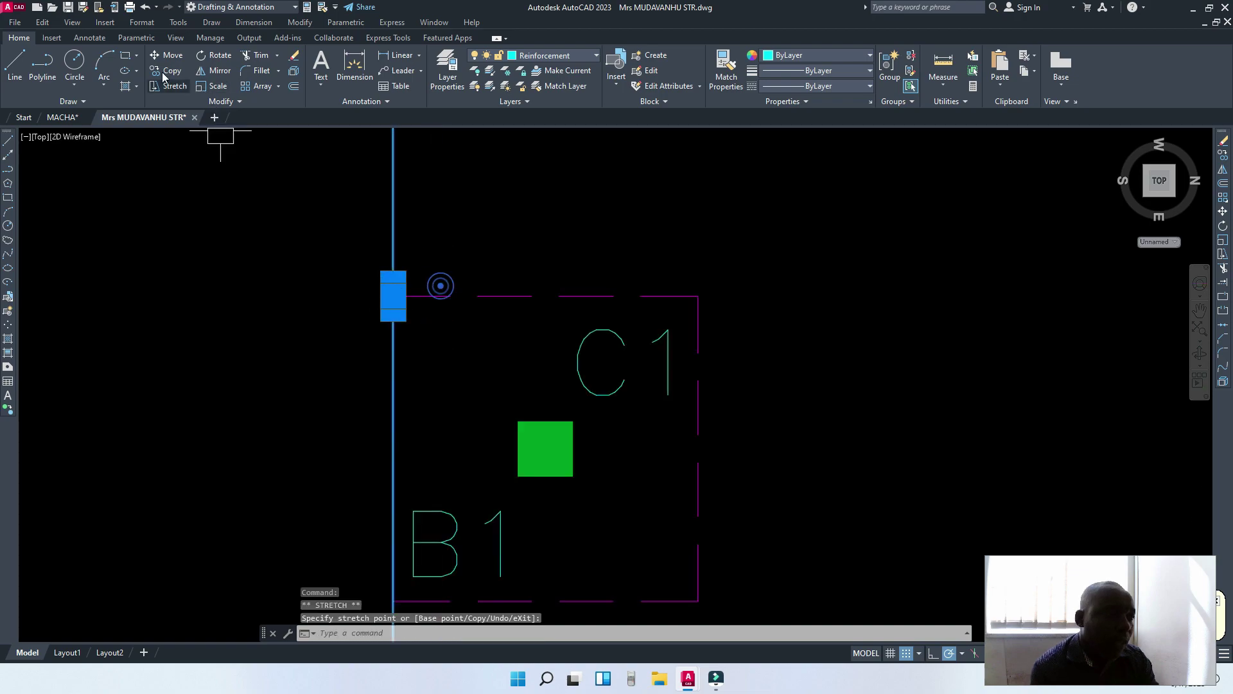
# Copy the construction line onto both column edges and the base's right edge.
pyautogui.write('co')
pyautogui.press('space')
pyautogui.scroll(2, 385, 289)
pyautogui.click(393, 297)
pyautogui.scroll(-3, 426, 287)
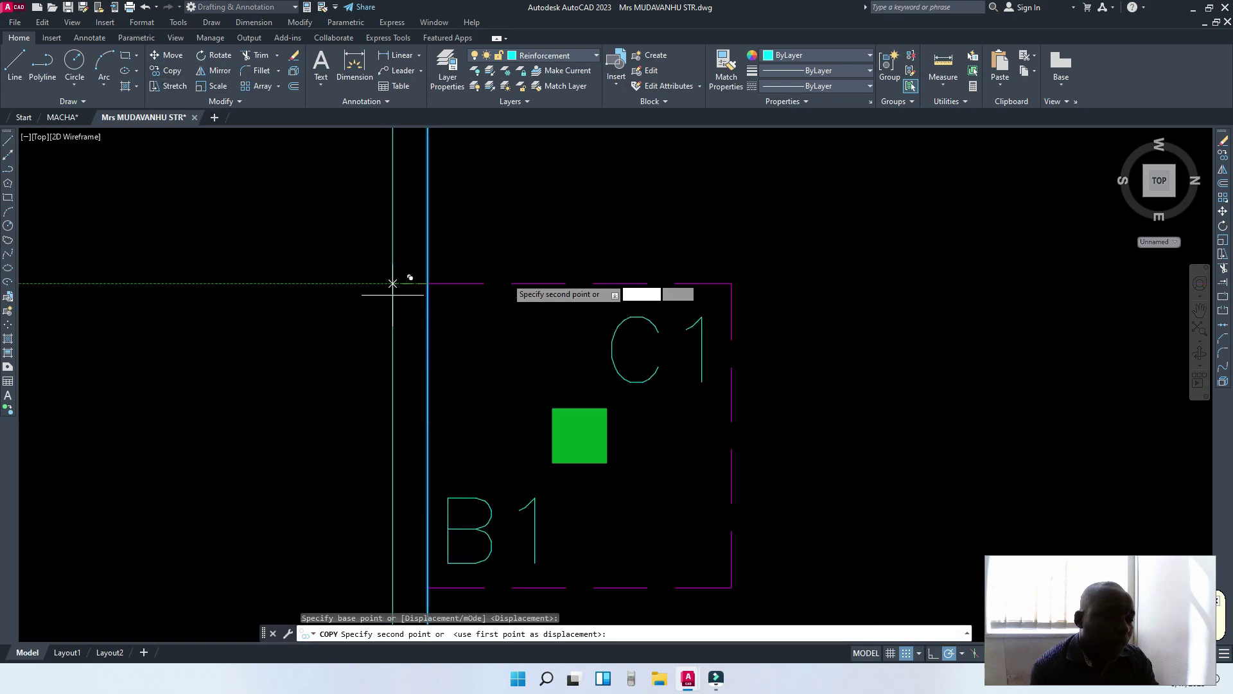
pyautogui.click(535, 357)
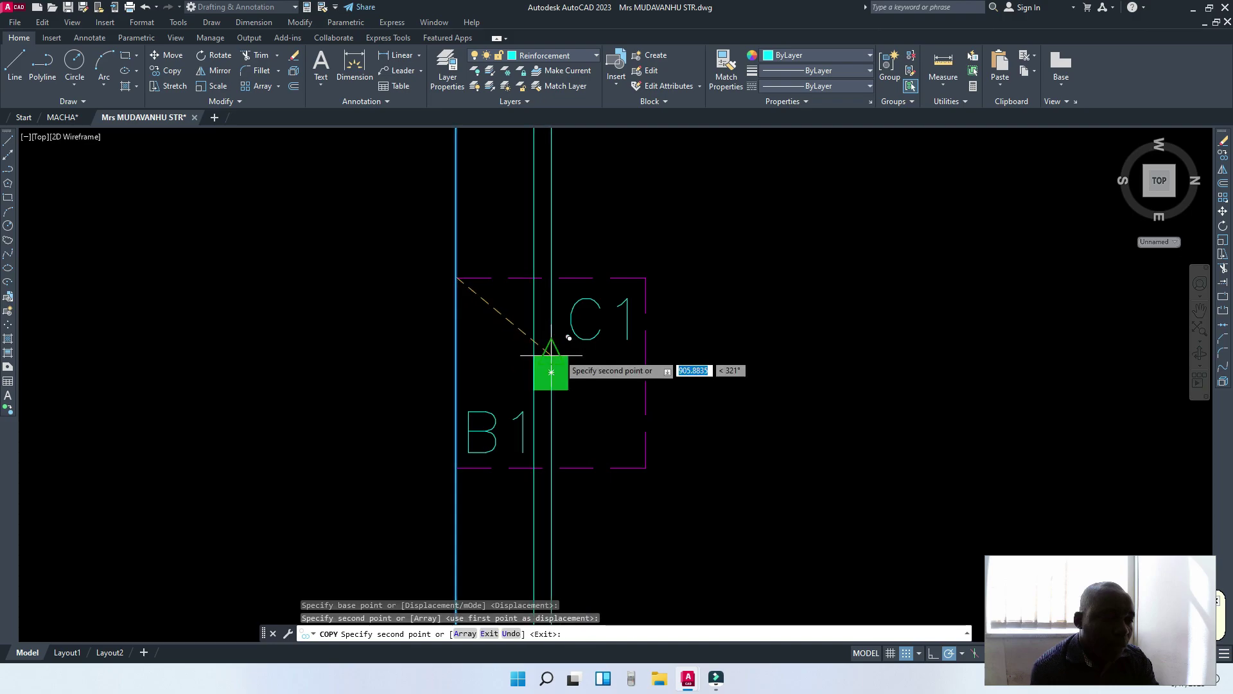
pyautogui.click(568, 357)
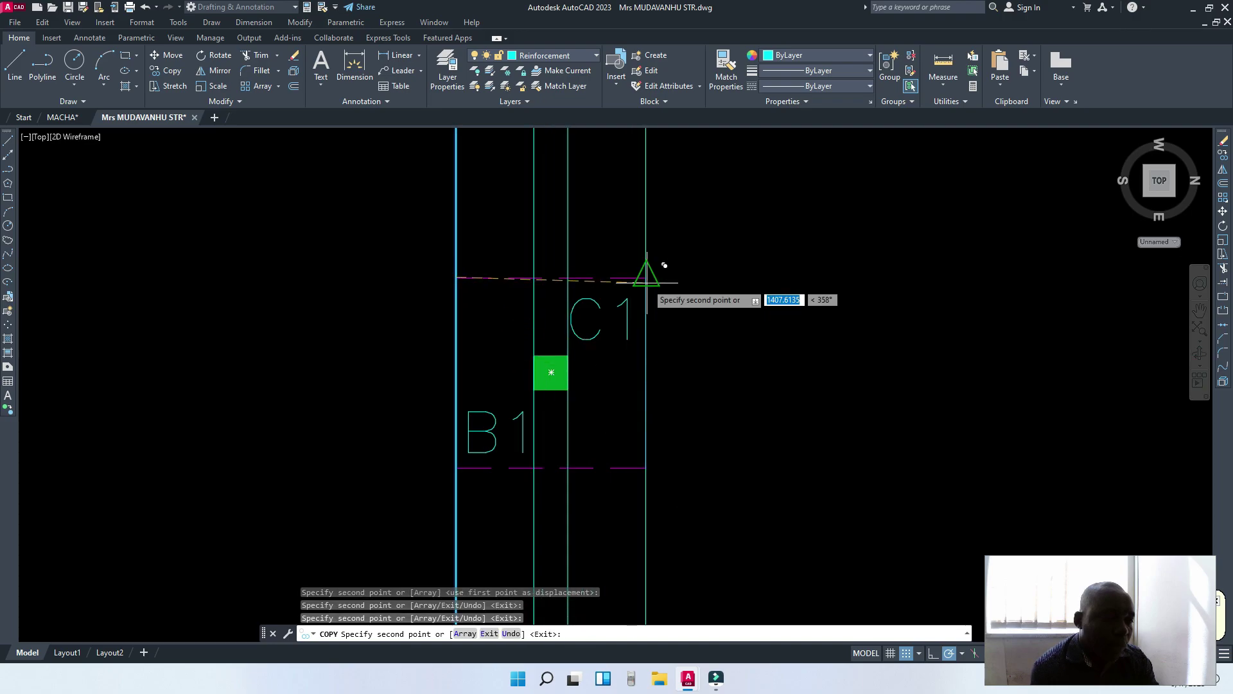
pyautogui.click(646, 273)
pyautogui.scroll(3, 661, 269)
pyautogui.scroll(-8, 796, 290)
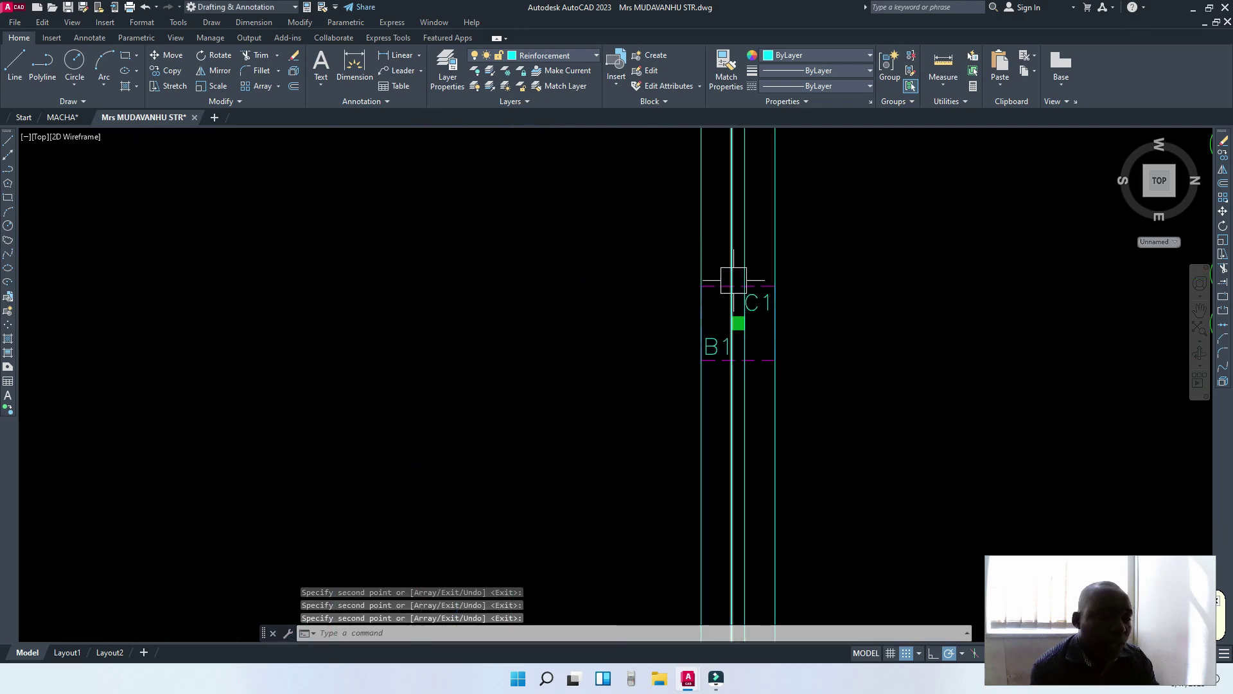
pyautogui.press('space')
# Draw a horizontal line from right to left across the vertical construction lines above the base.
pyautogui.click(15, 63)
pyautogui.scroll(-5, 592, 267)
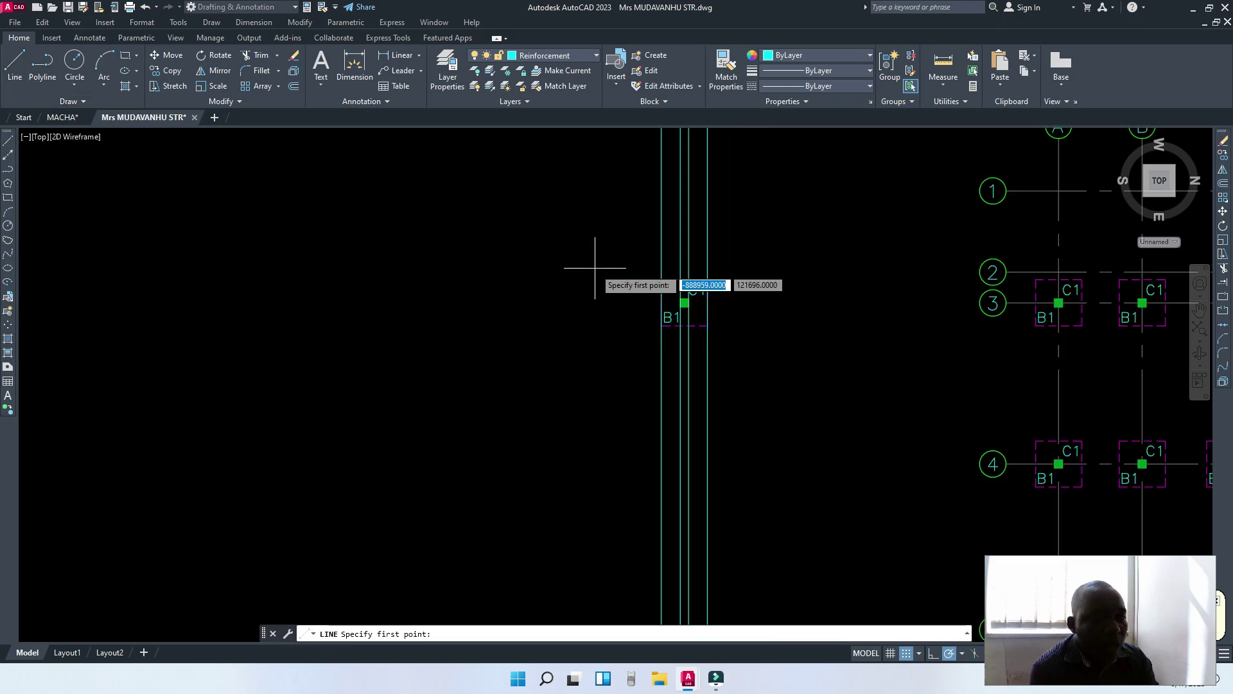
pyautogui.scroll(6, 710, 226)
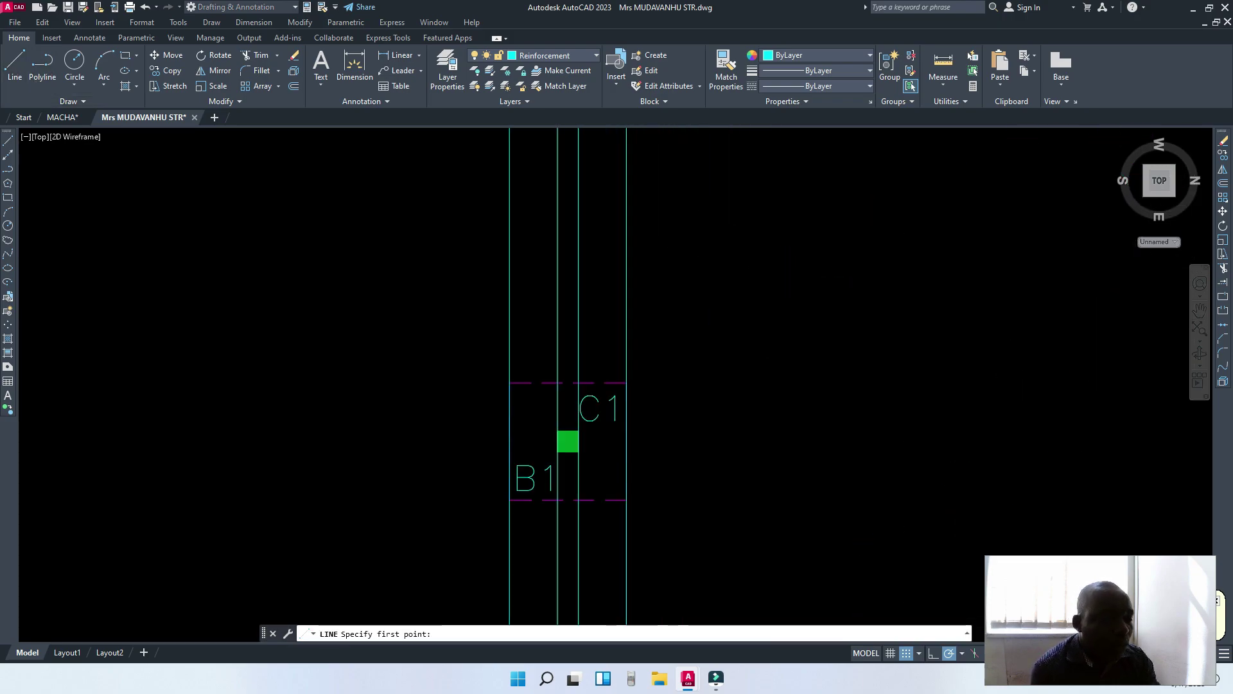
pyautogui.click(718, 268)
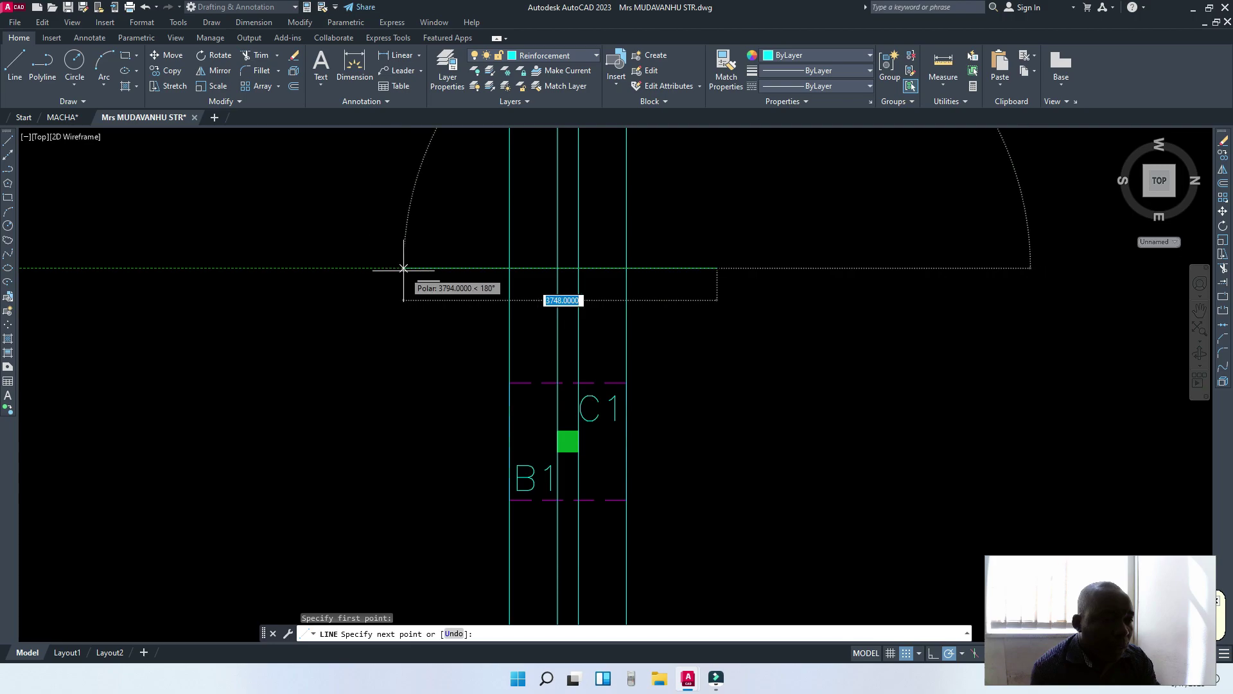
pyautogui.click(447, 268)
pyautogui.press('Return')
pyautogui.scroll(2, 476, 256)
# Offset the horizontal line 50 upward.
pyautogui.click(465, 289)
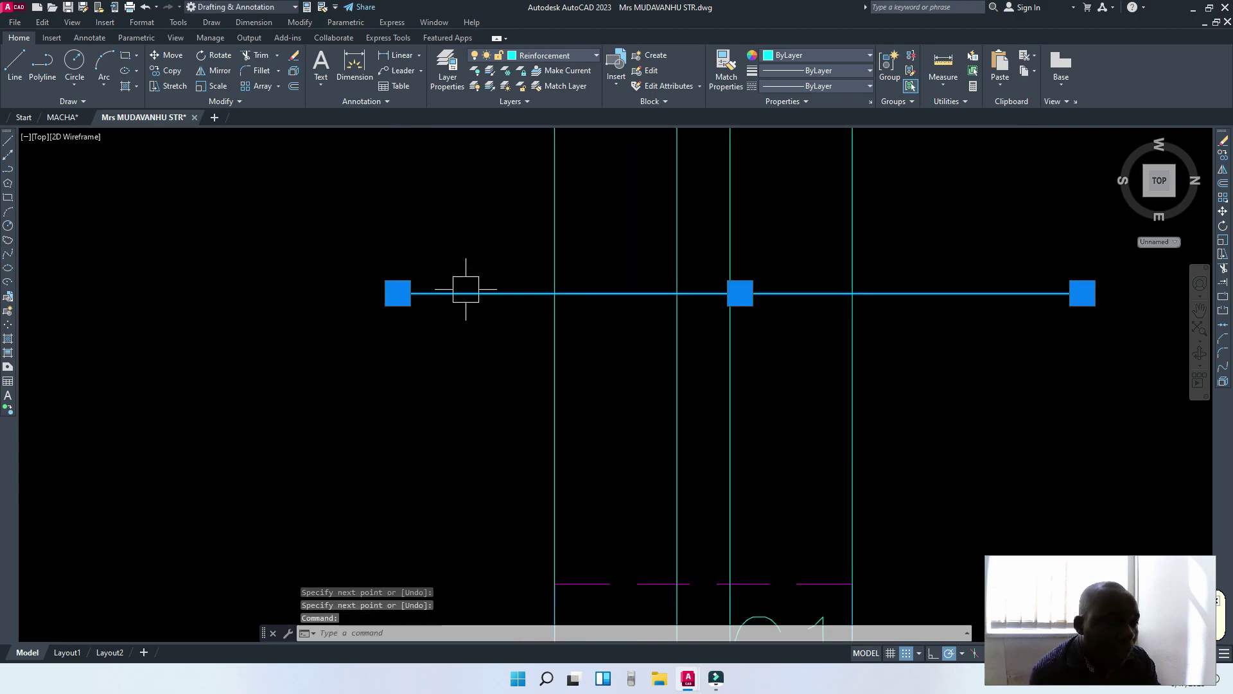
pyautogui.scroll(-3, 466, 289)
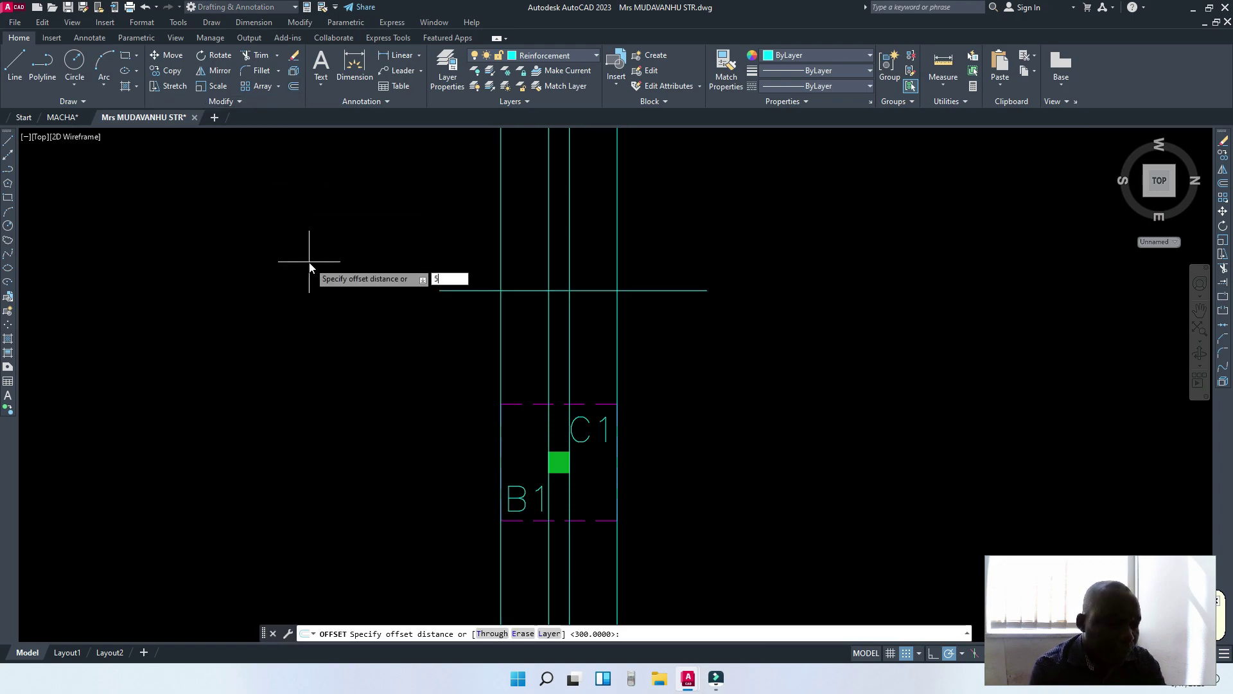
pyautogui.press('Return')
pyautogui.click(419, 234)
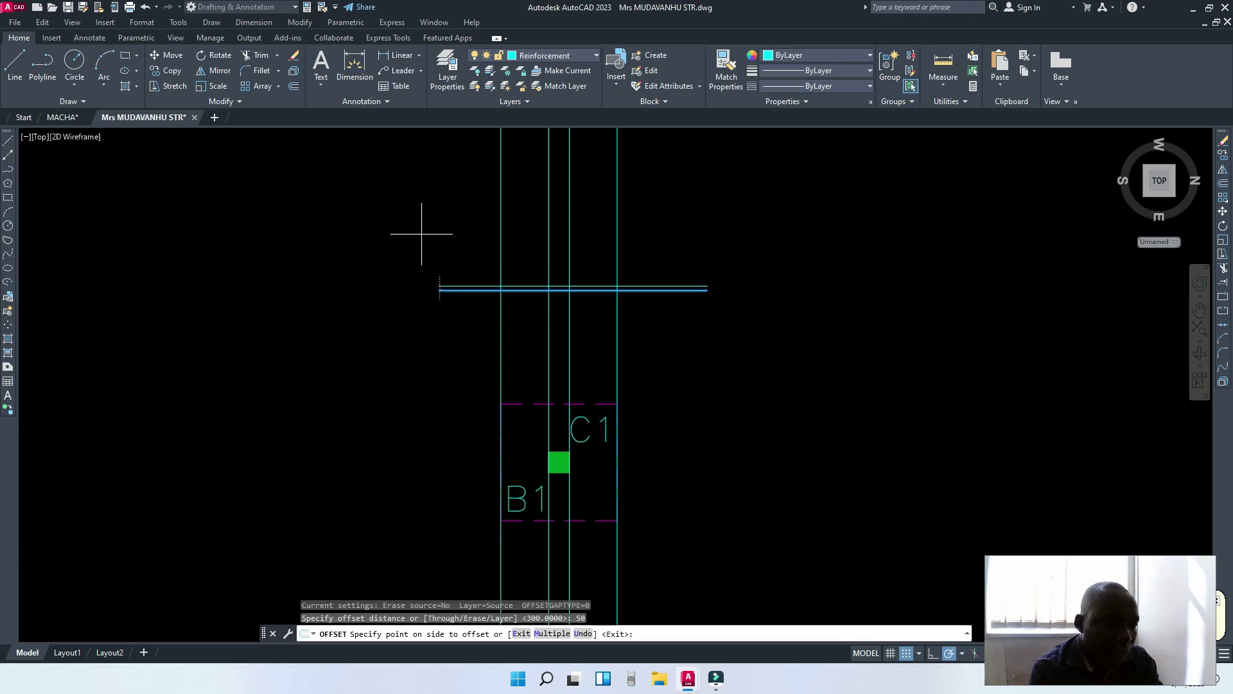
pyautogui.press('Return')
pyautogui.scroll(4, 508, 264)
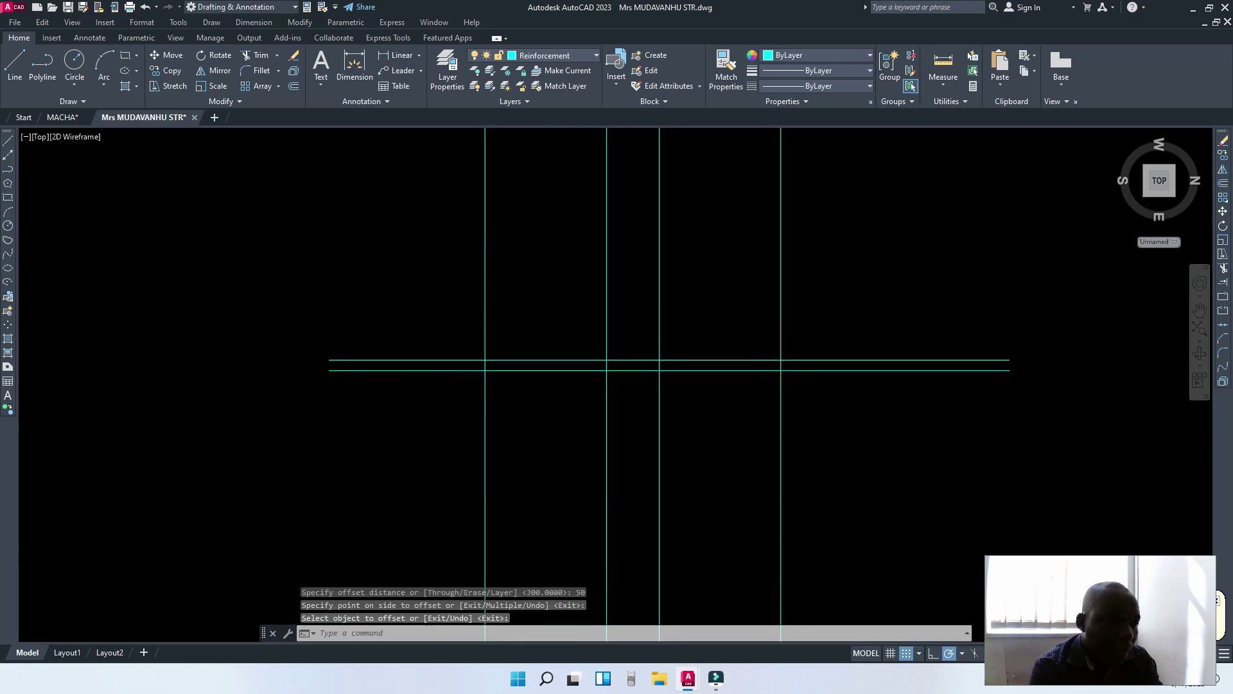
# Offset the upper horizontal line 350 upward, then begin another offset from a paired line.
pyautogui.click(427, 358)
pyautogui.press('space')
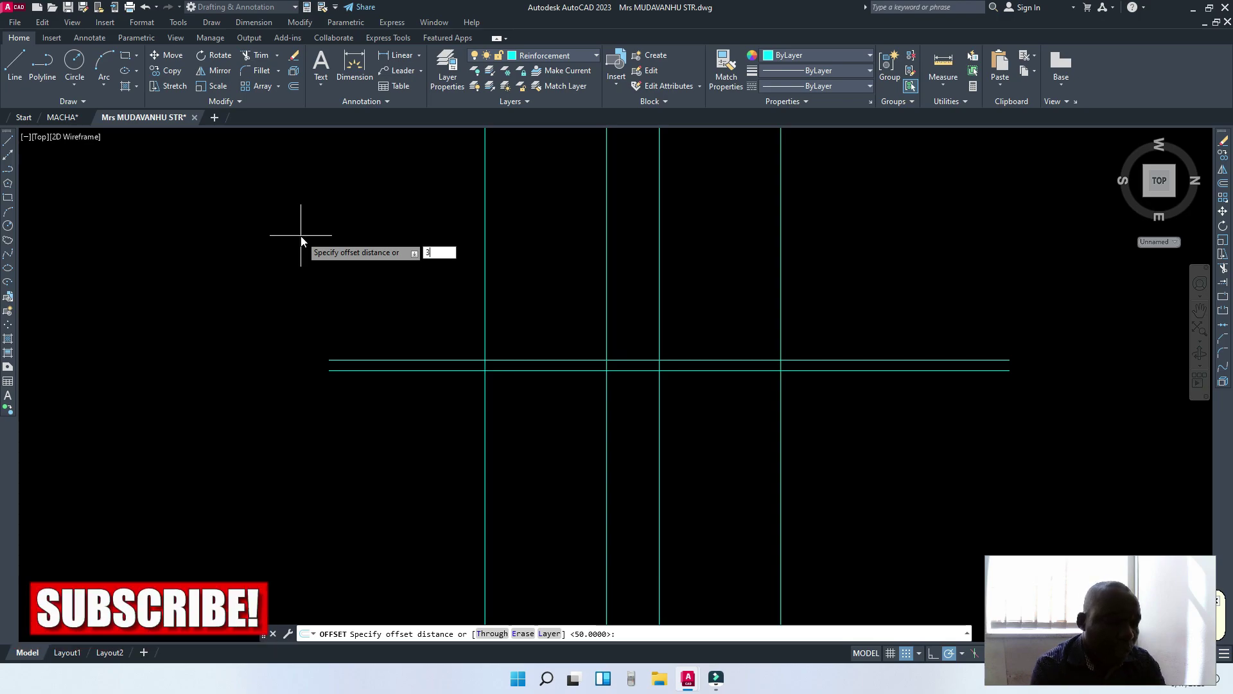
pyautogui.write('30')
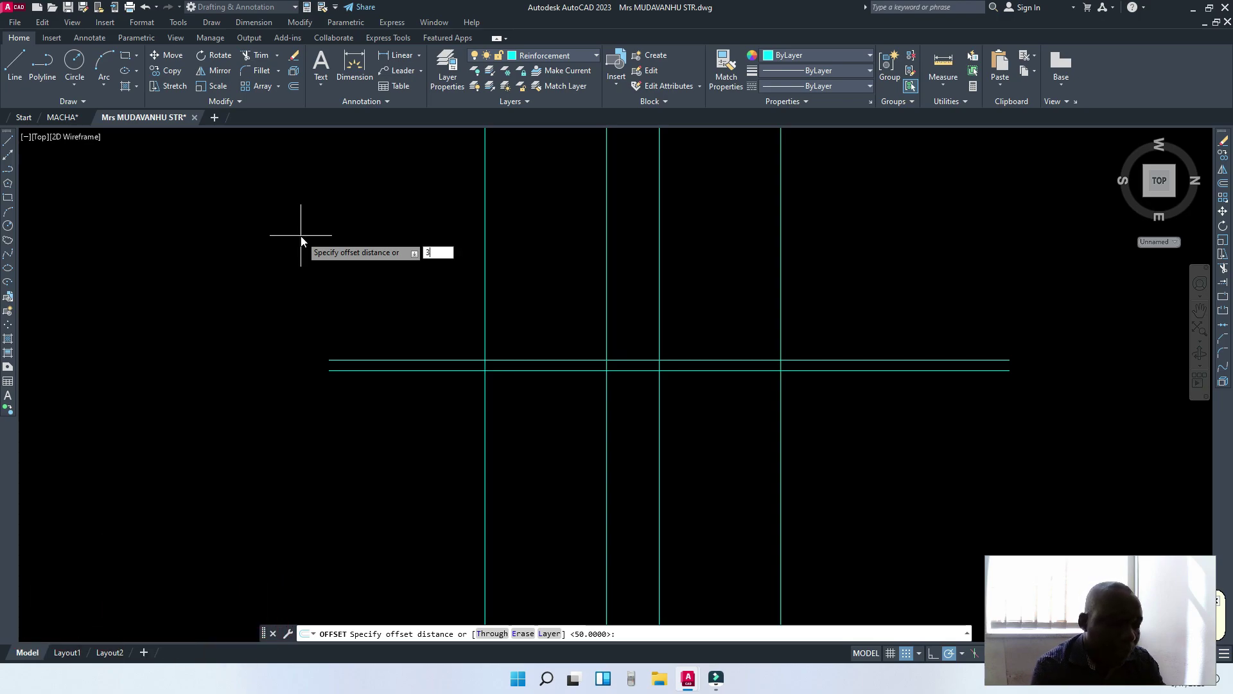
pyautogui.press('Return')
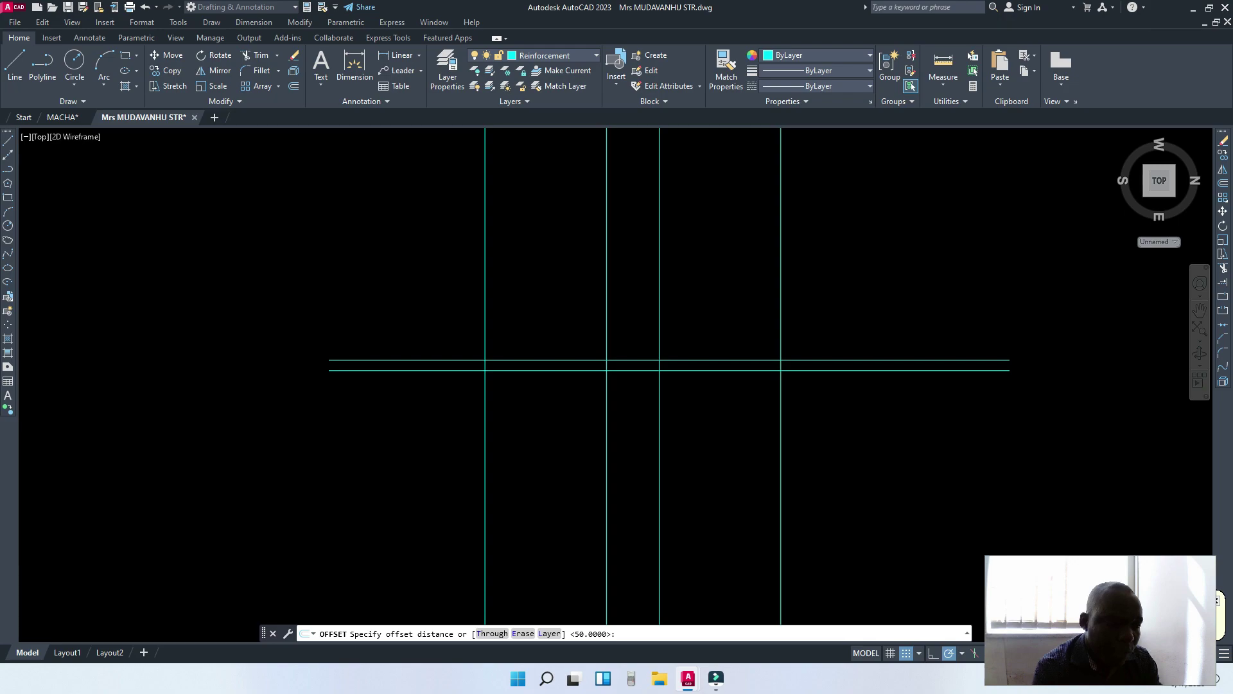
pyautogui.click(411, 360)
pyautogui.click(411, 260)
pyautogui.press('Return')
pyautogui.scroll(4, 431, 355)
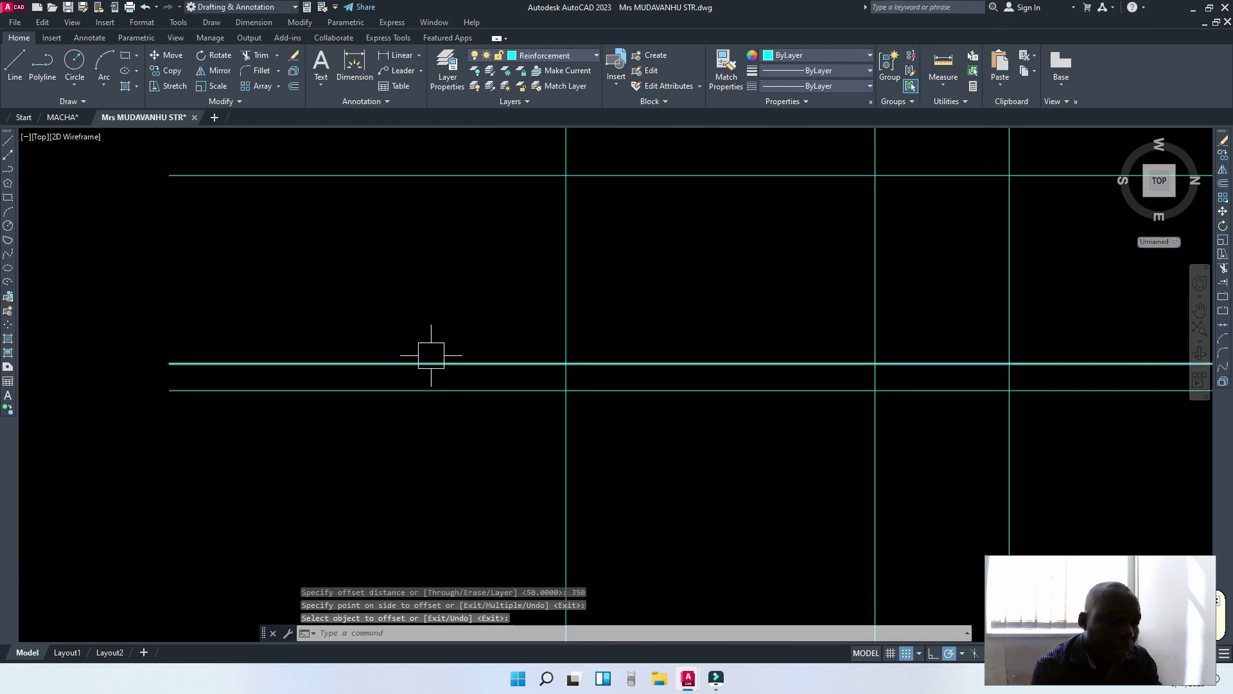
pyautogui.click(437, 363)
pyautogui.scroll(-3, 463, 385)
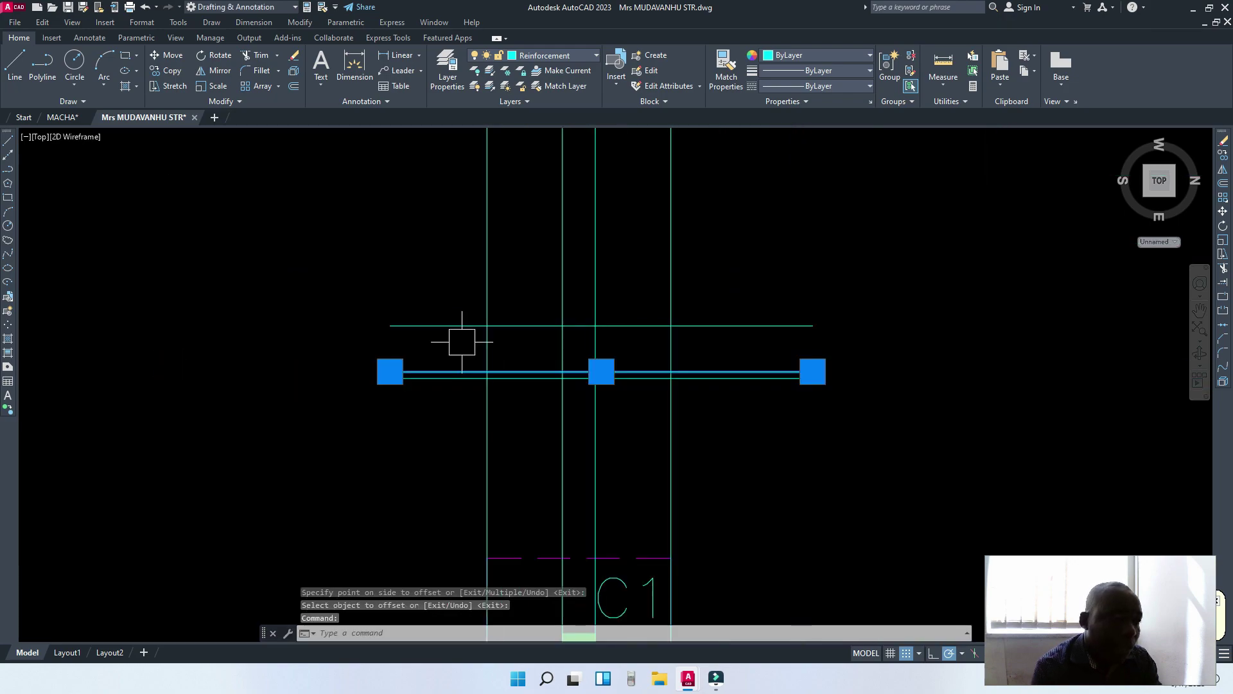
pyautogui.click(295, 86)
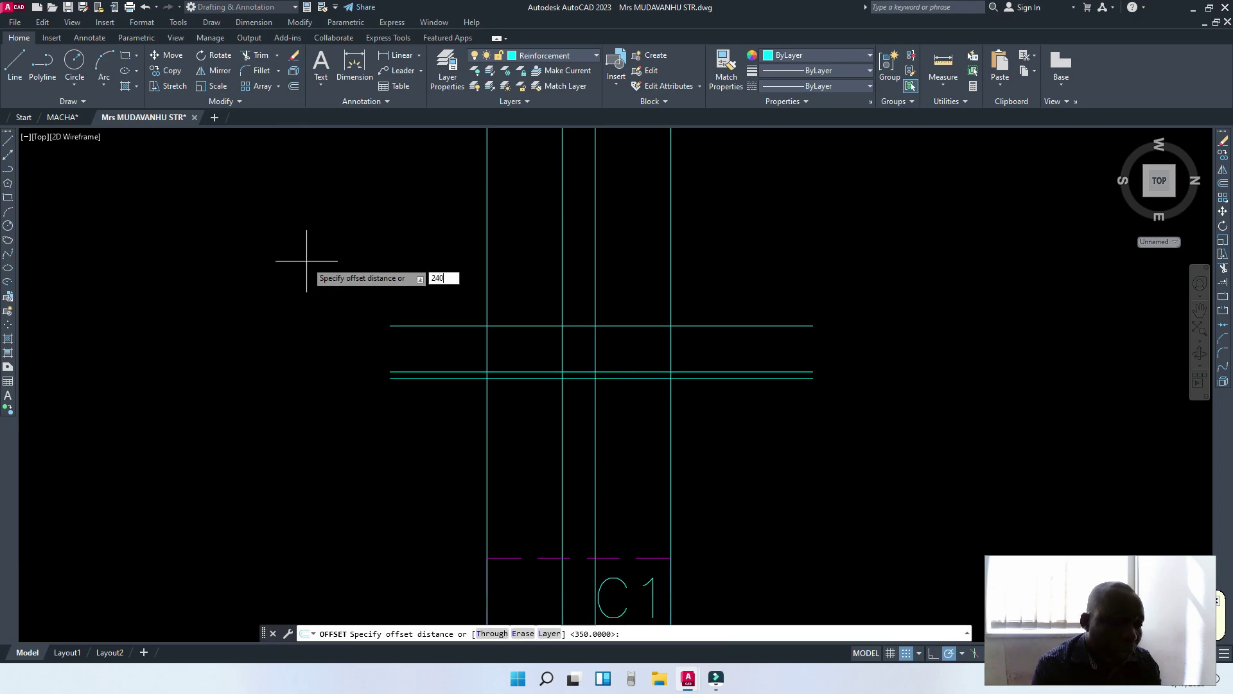
# Start a 2400 offset on the top horizontal line, then cancel it.
pyautogui.press('Return')
pyautogui.scroll(-4, 501, 257)
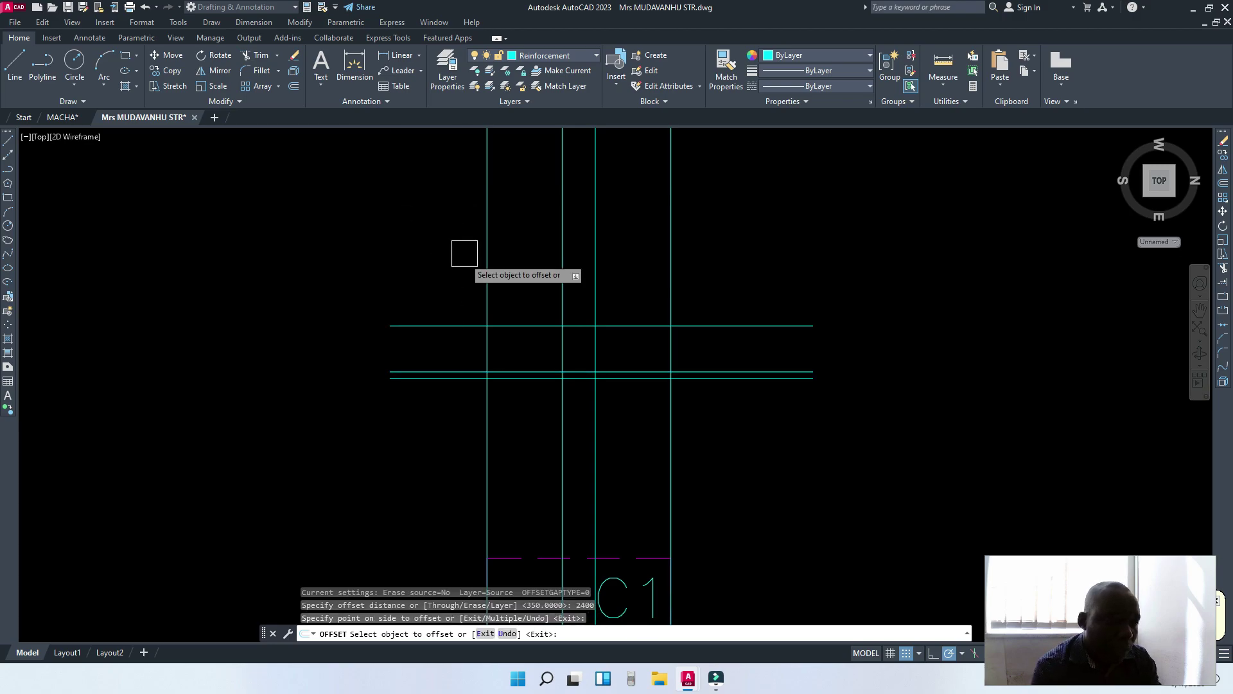
pyautogui.scroll(5, 510, 248)
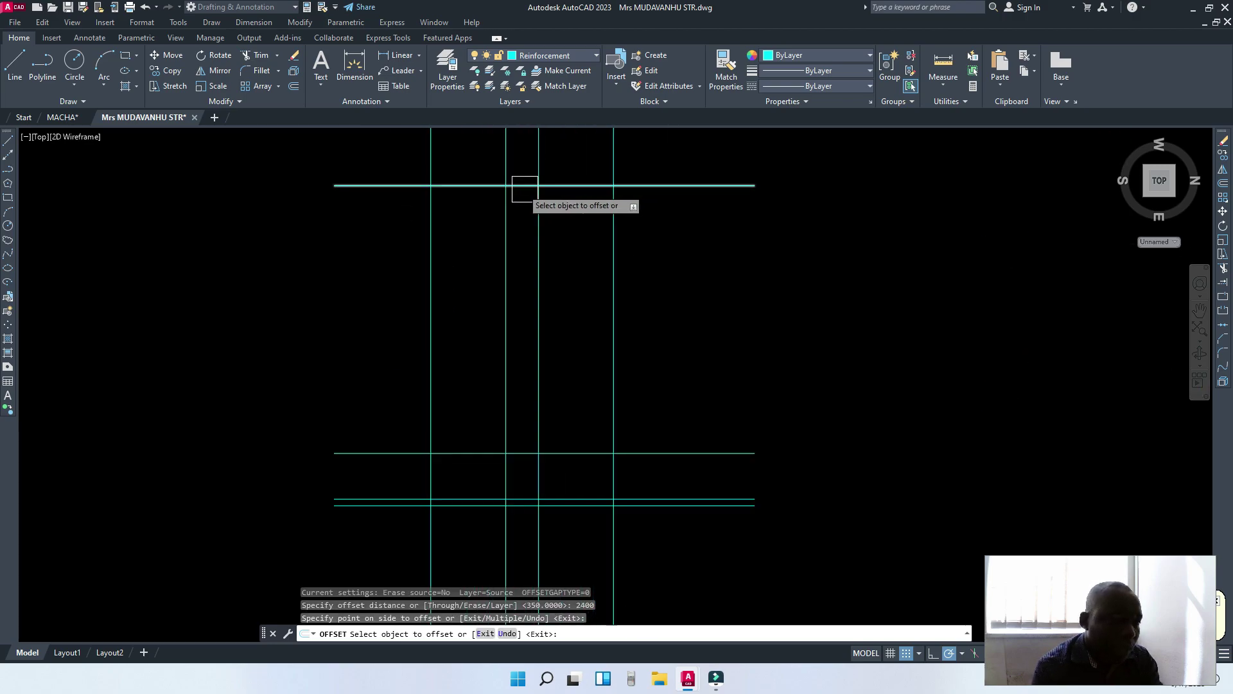
pyautogui.click(483, 229)
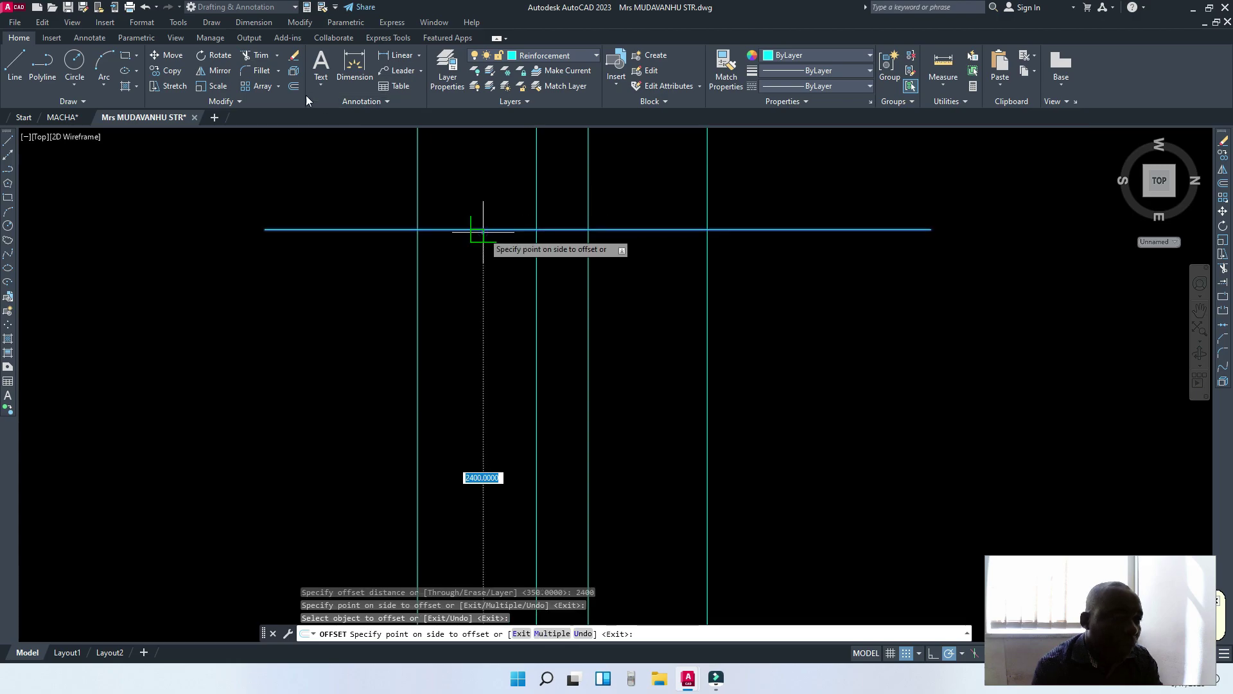
pyautogui.press('Escape')
pyautogui.press('Escape')
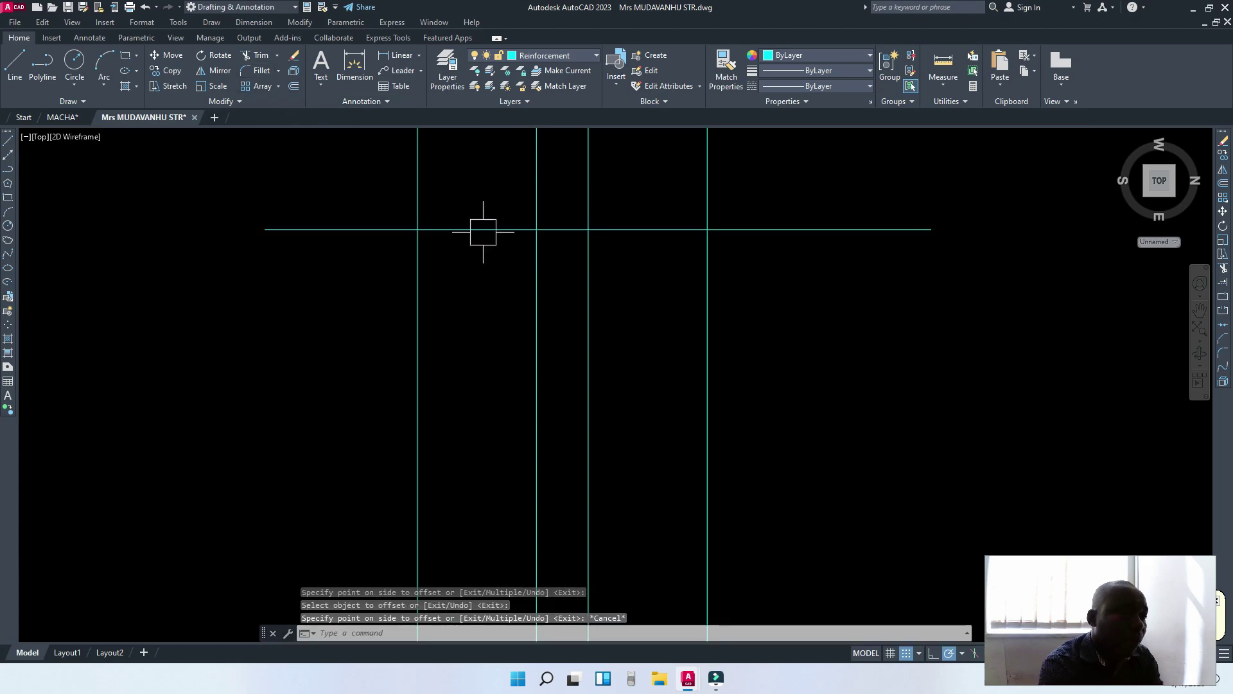
# Offset the top horizontal line 300 upward.
pyautogui.click(355, 226)
pyautogui.click(294, 88)
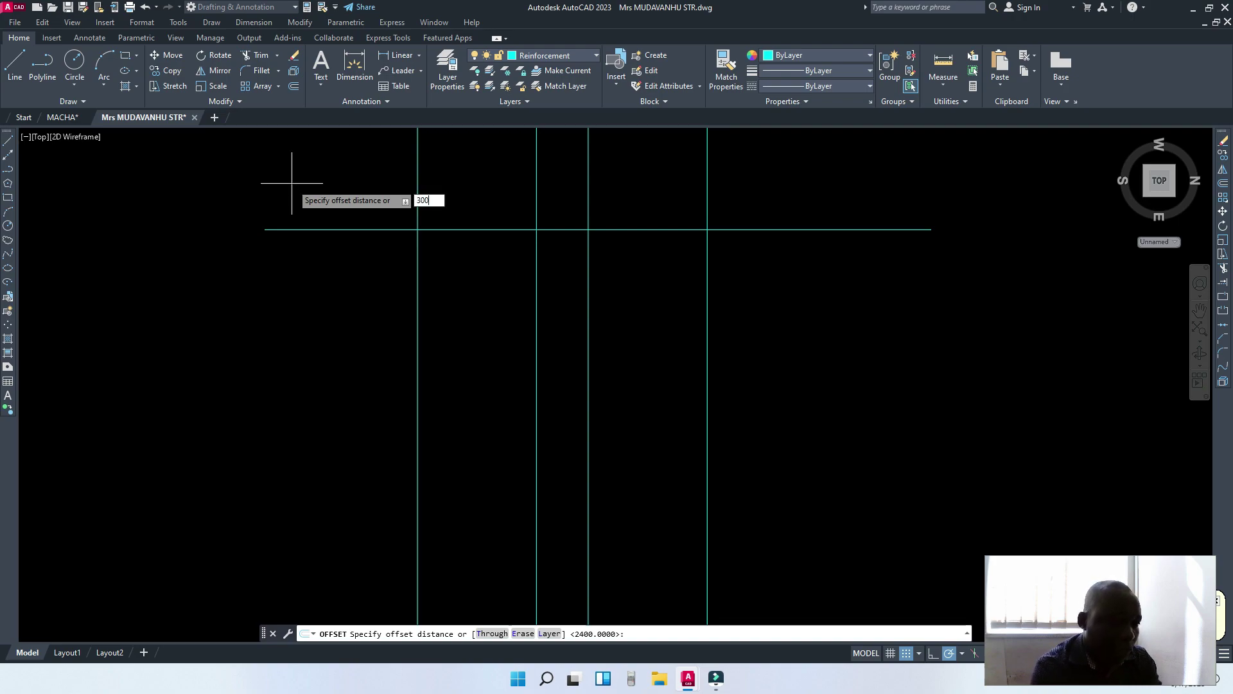
pyautogui.press('Return')
pyautogui.click(340, 229)
pyautogui.click(350, 196)
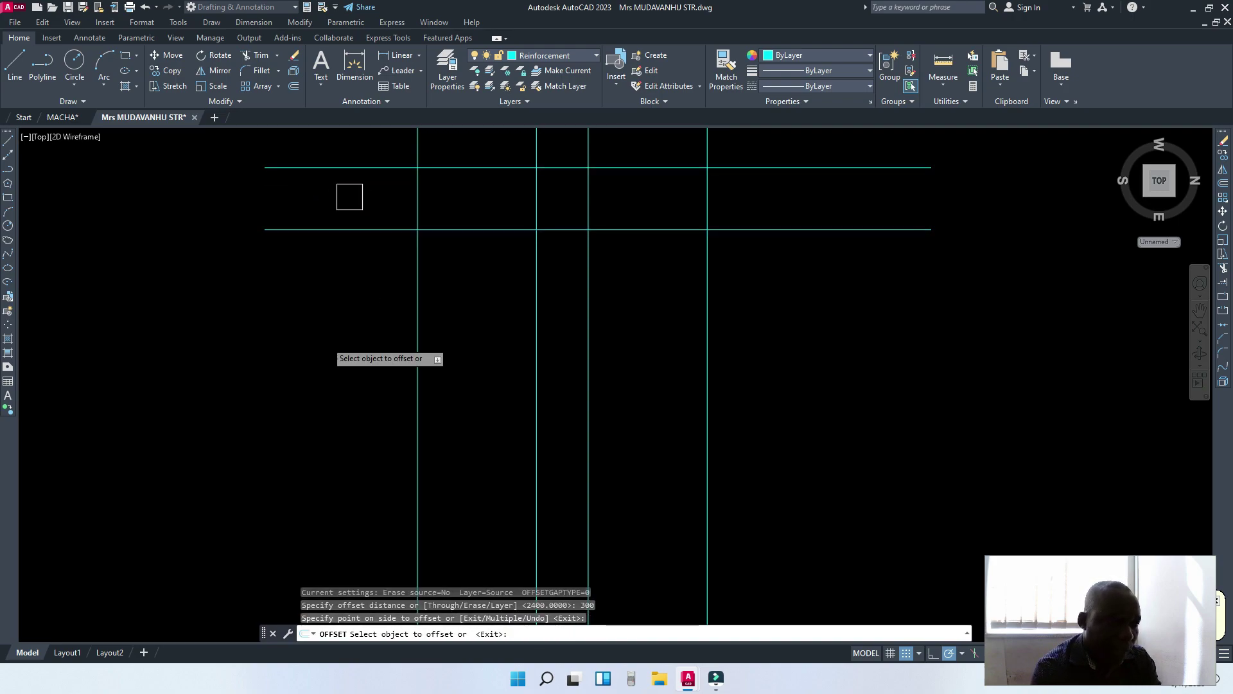
pyautogui.scroll(-4, 420, 297)
pyautogui.scroll(5, 426, 454)
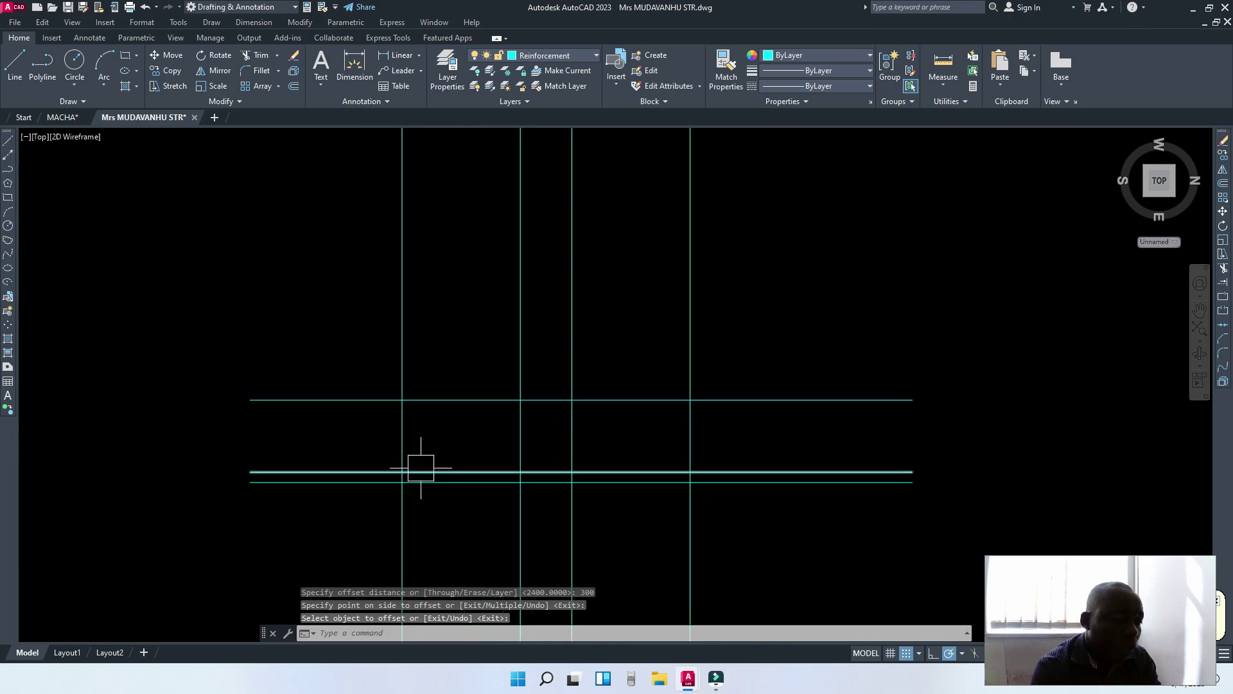
pyautogui.scroll(-2, 484, 418)
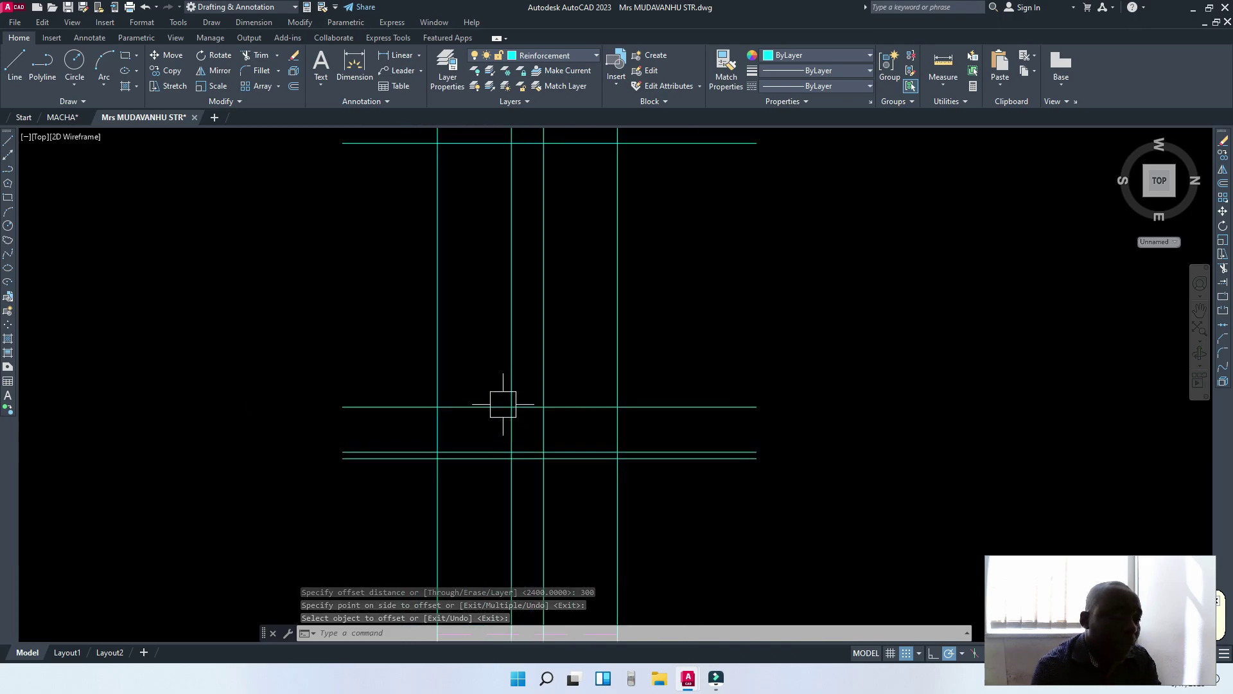
pyautogui.scroll(2, 494, 416)
pyautogui.scroll(-5, 456, 422)
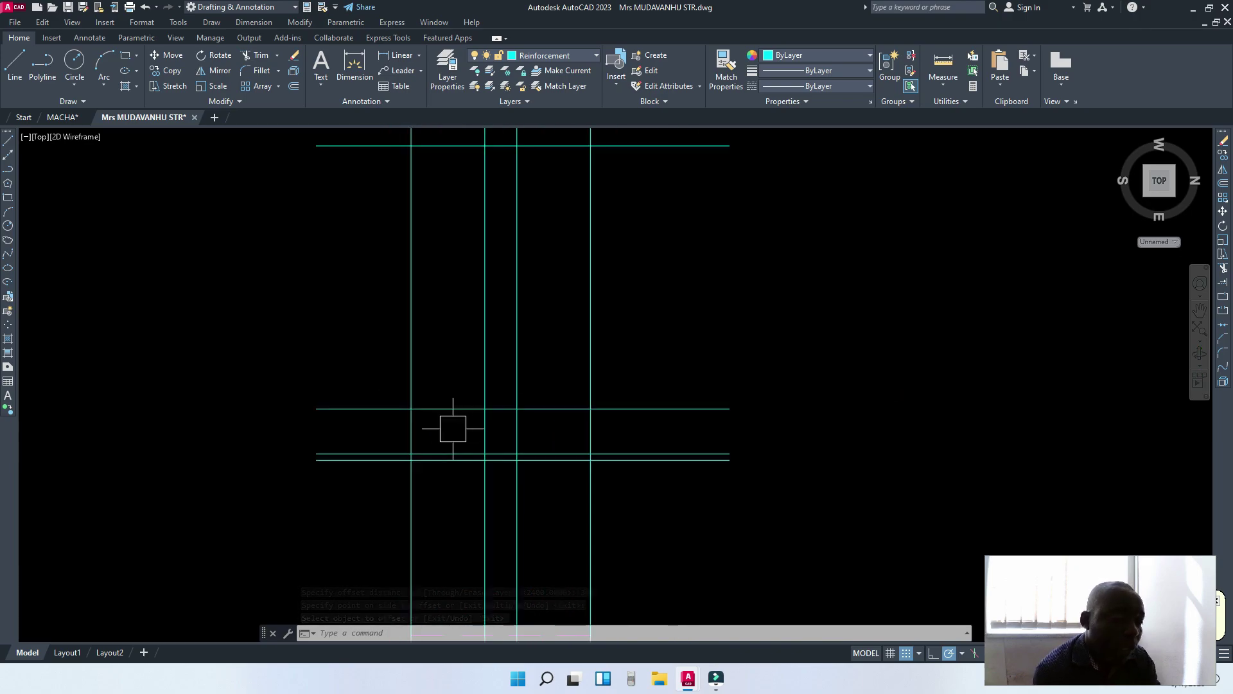
pyautogui.scroll(3, 421, 416)
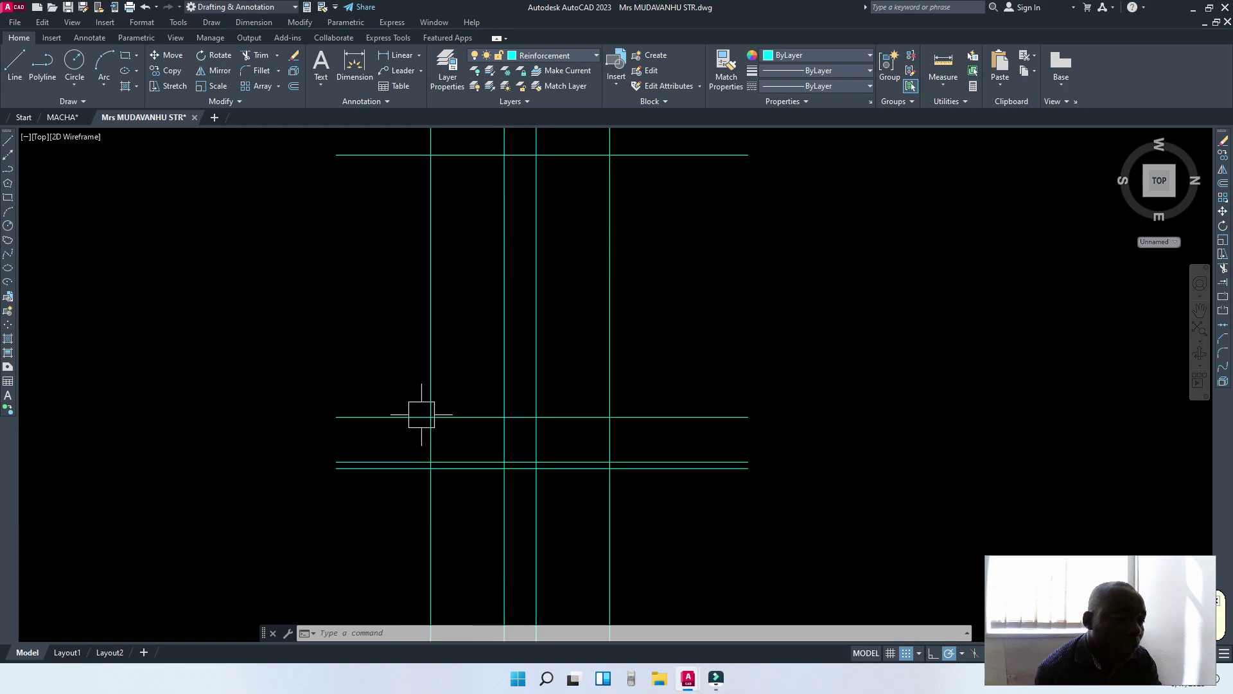
pyautogui.click(245, 71)
# Fillet the top line at radius 0 to the left and right outer vertical lines.
pyautogui.scroll(2, 403, 385)
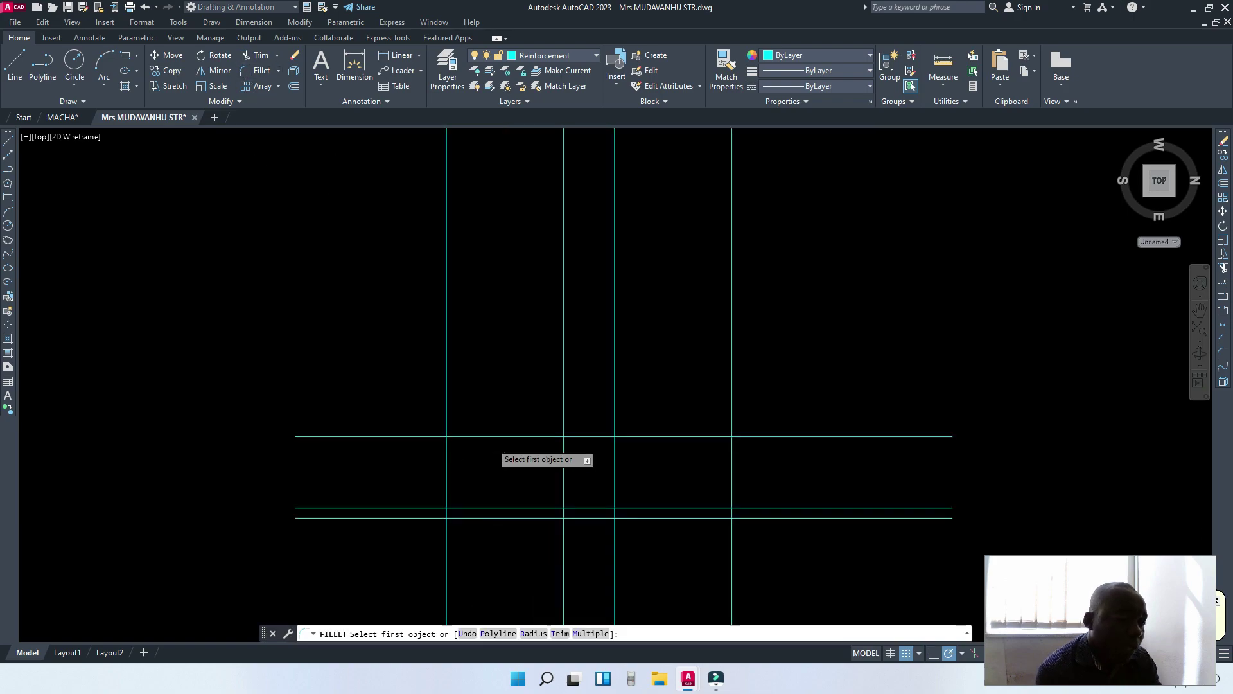
pyautogui.click(492, 437)
pyautogui.click(446, 460)
pyautogui.press('Return')
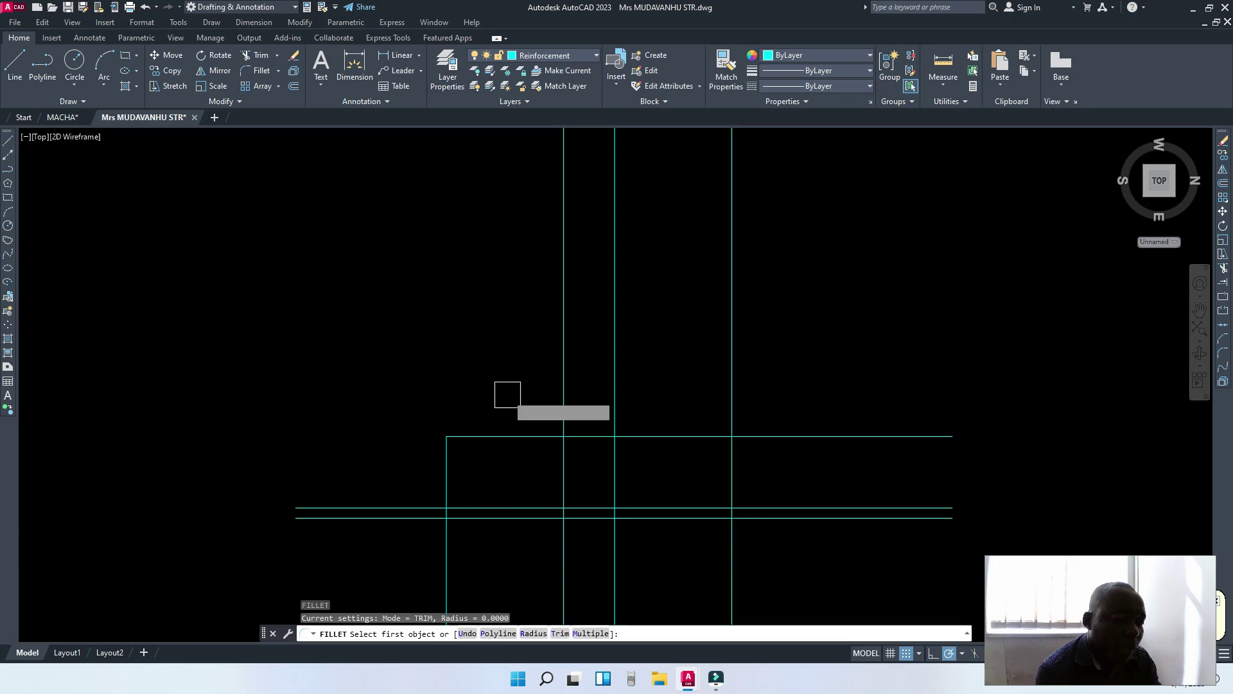
pyautogui.click(670, 441)
pyautogui.click(730, 470)
pyautogui.scroll(2, 589, 485)
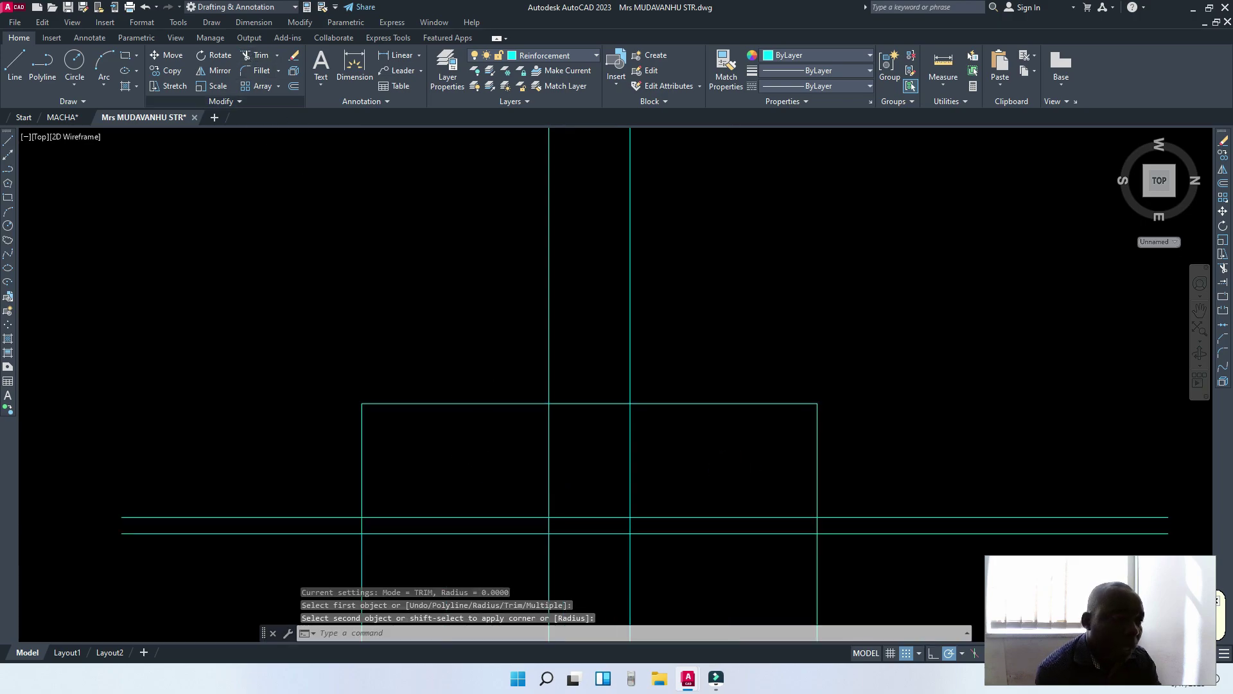
# Trim the top edge between the column lines and the column line inside the base.
pyautogui.write('tr')
pyautogui.press('Return')
pyautogui.click(595, 405)
pyautogui.click(630, 453)
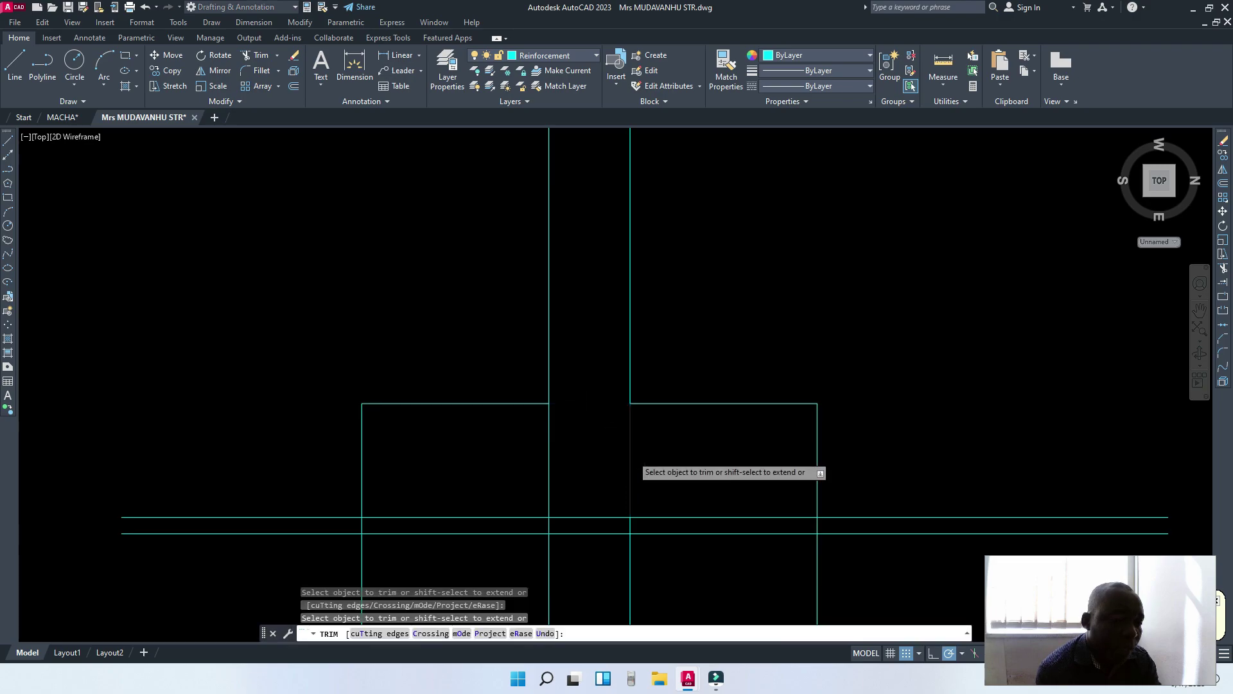
pyautogui.scroll(-6, 548, 465)
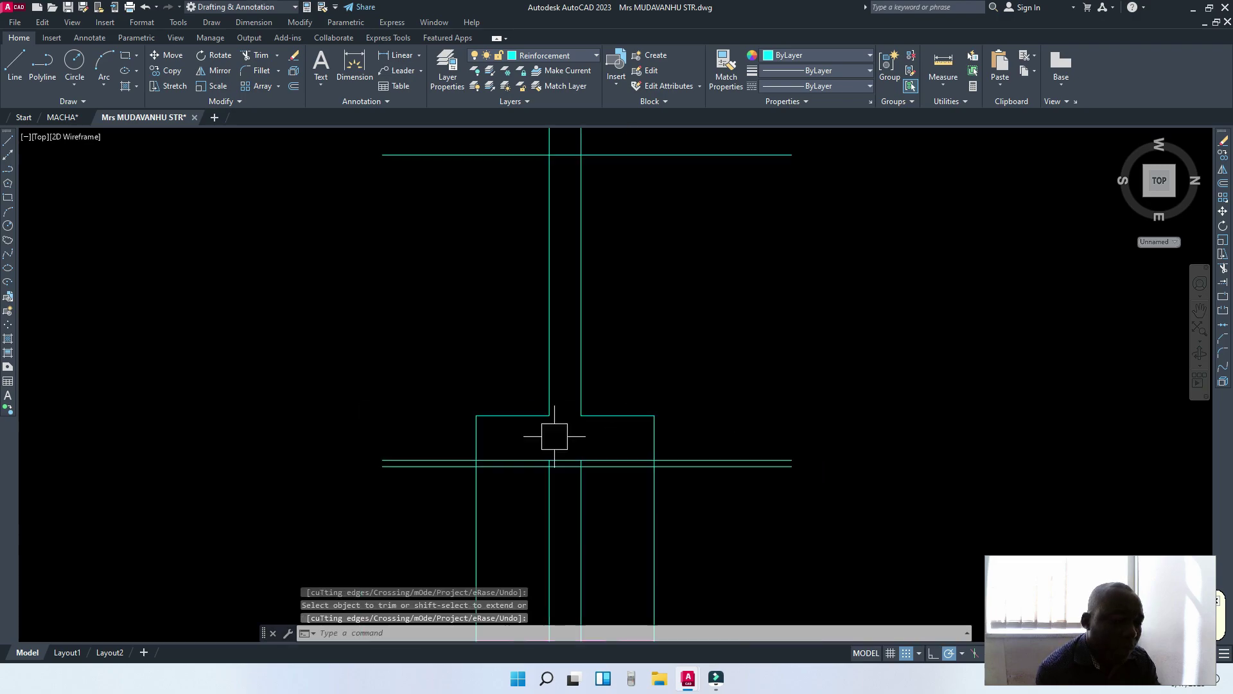
pyautogui.scroll(4, 553, 433)
# Window-select and delete the two leftover vertical segments.
pyautogui.click(619, 529)
pyautogui.click(508, 499)
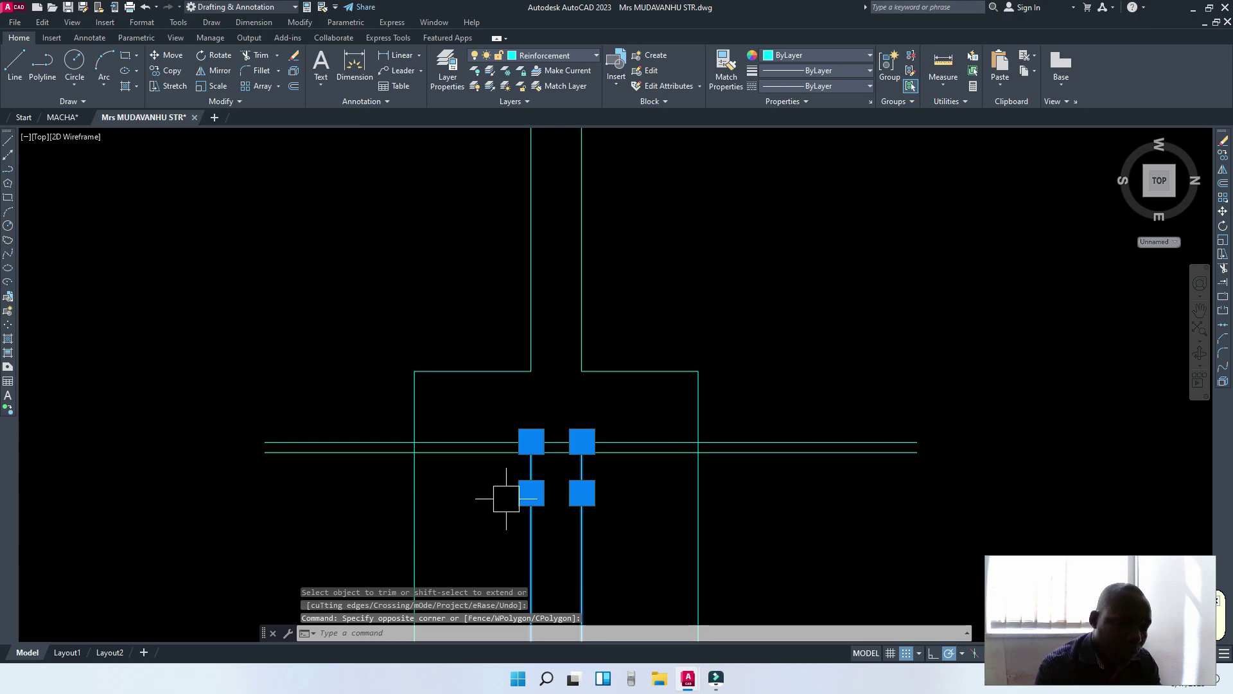
pyautogui.press('Delete')
pyautogui.scroll(2, 393, 441)
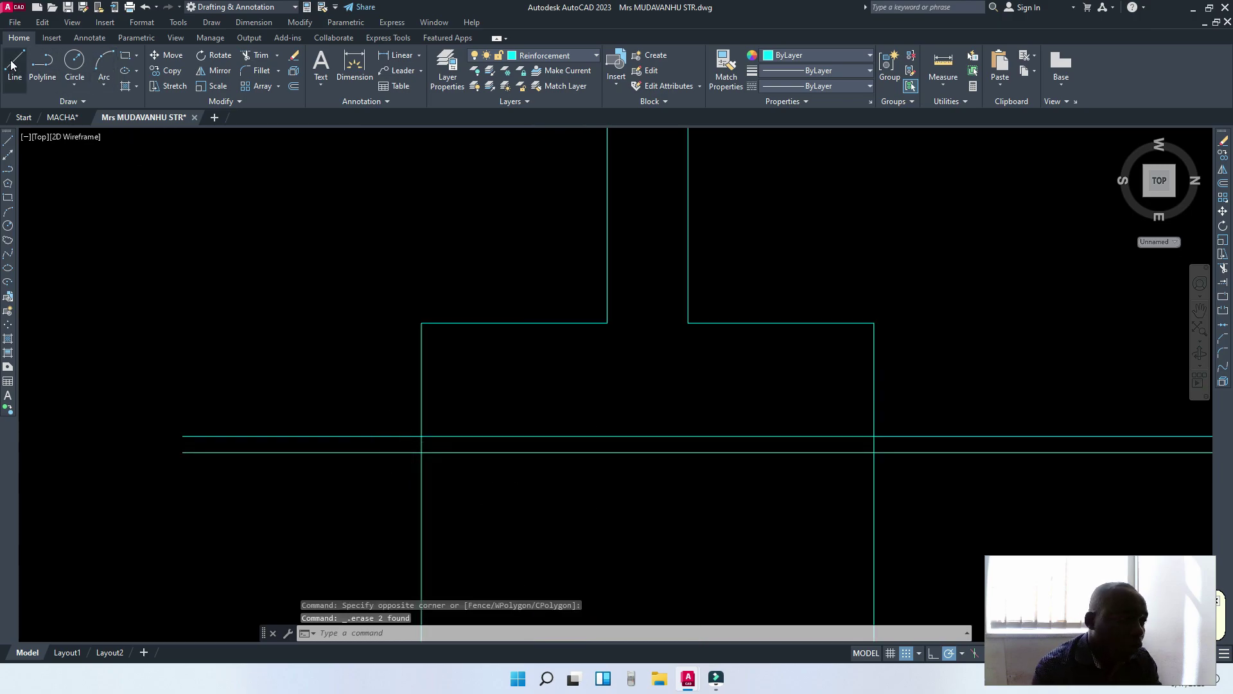
# Draw a 45° line sloping down-left from the base corner on the upper slab line.
pyautogui.write('l')
pyautogui.press('Return')
pyautogui.click(421, 437)
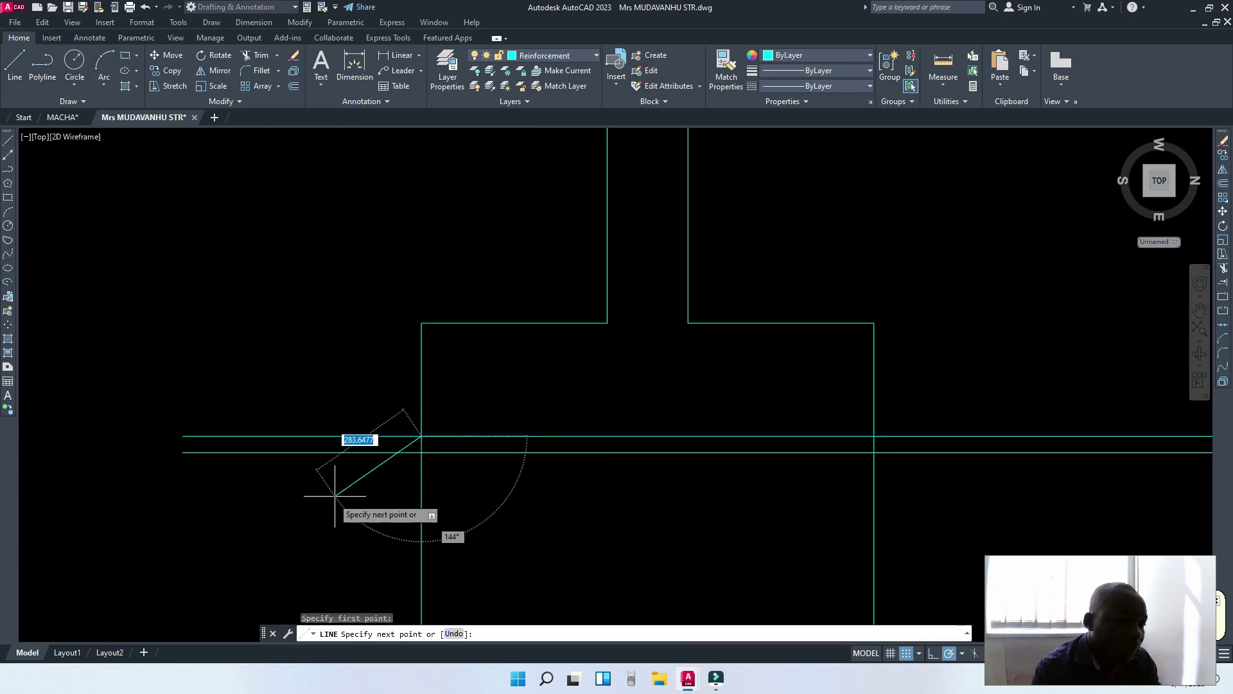
pyautogui.click(361, 495)
pyautogui.press('Return')
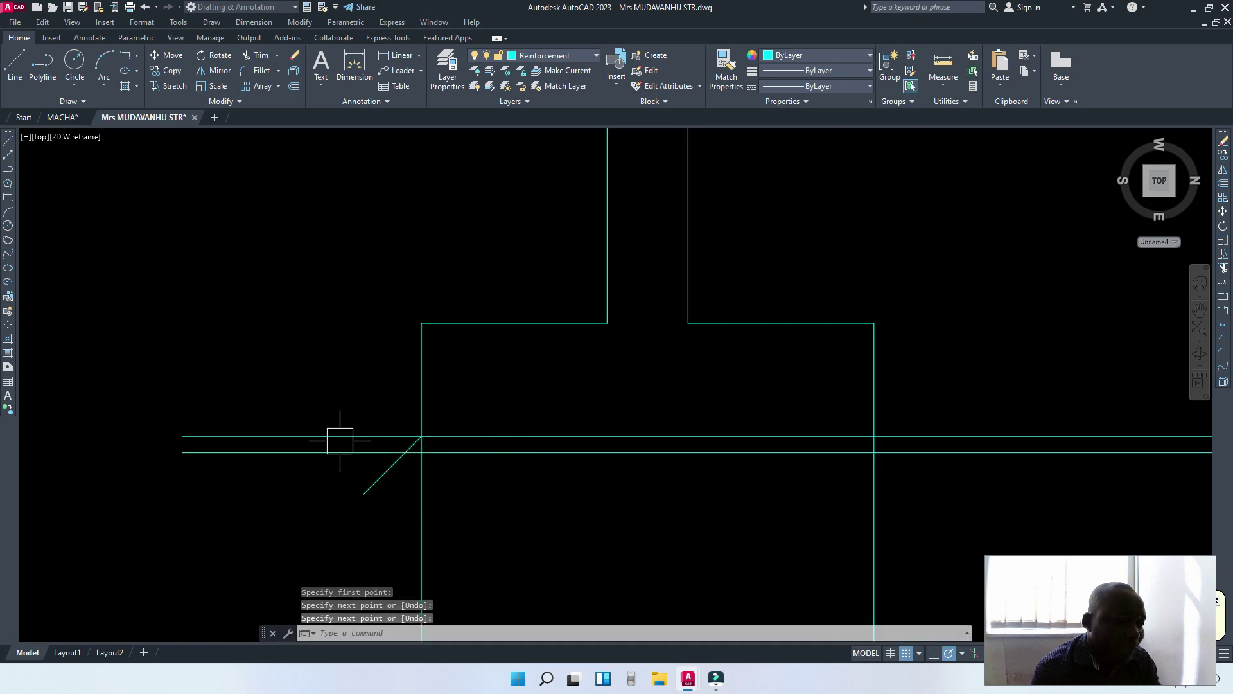
# Trim the sloped line's excess below the lower slab line.
pyautogui.scroll(4, 412, 445)
pyautogui.click(243, 55)
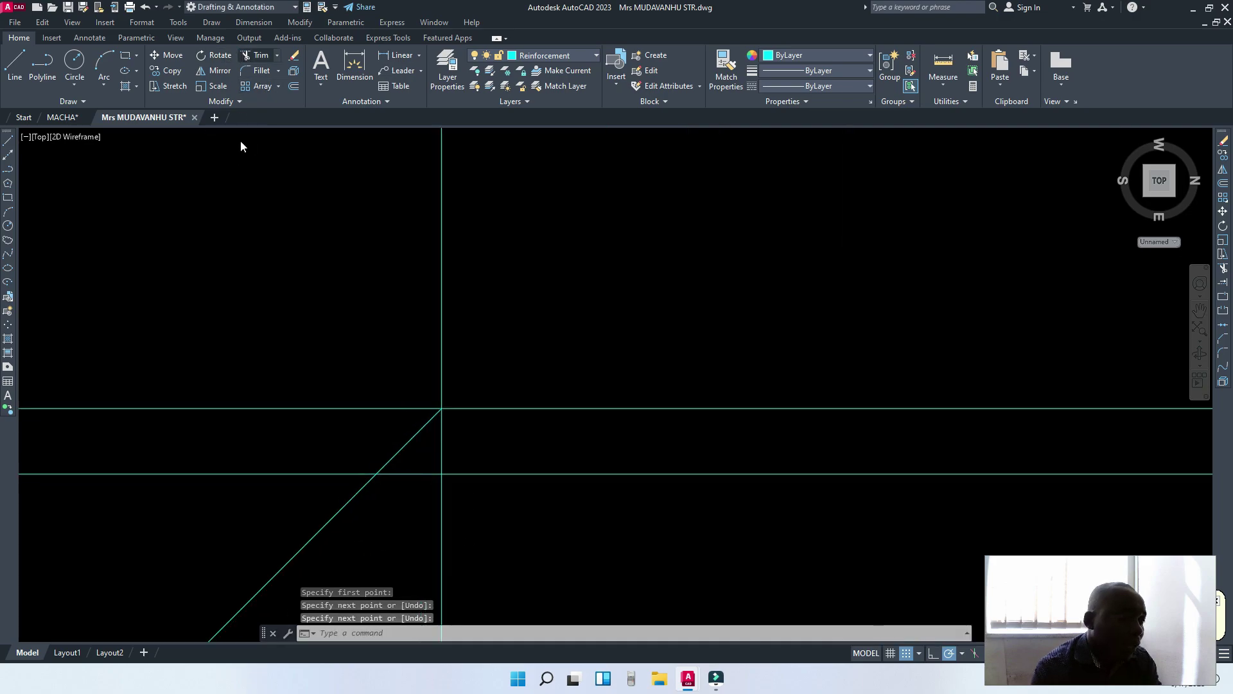
pyautogui.click(352, 498)
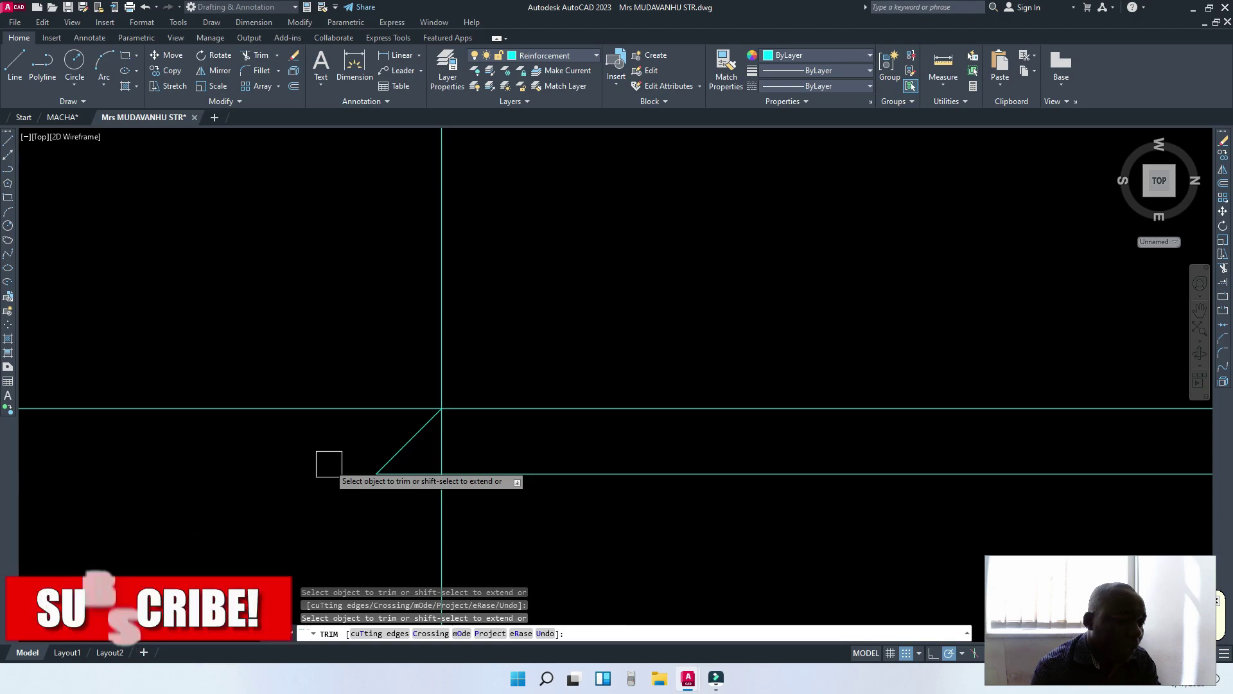
pyautogui.press('Return')
# Check the sloped line by selecting it, then start mirroring it with MI.
pyautogui.scroll(2, 412, 520)
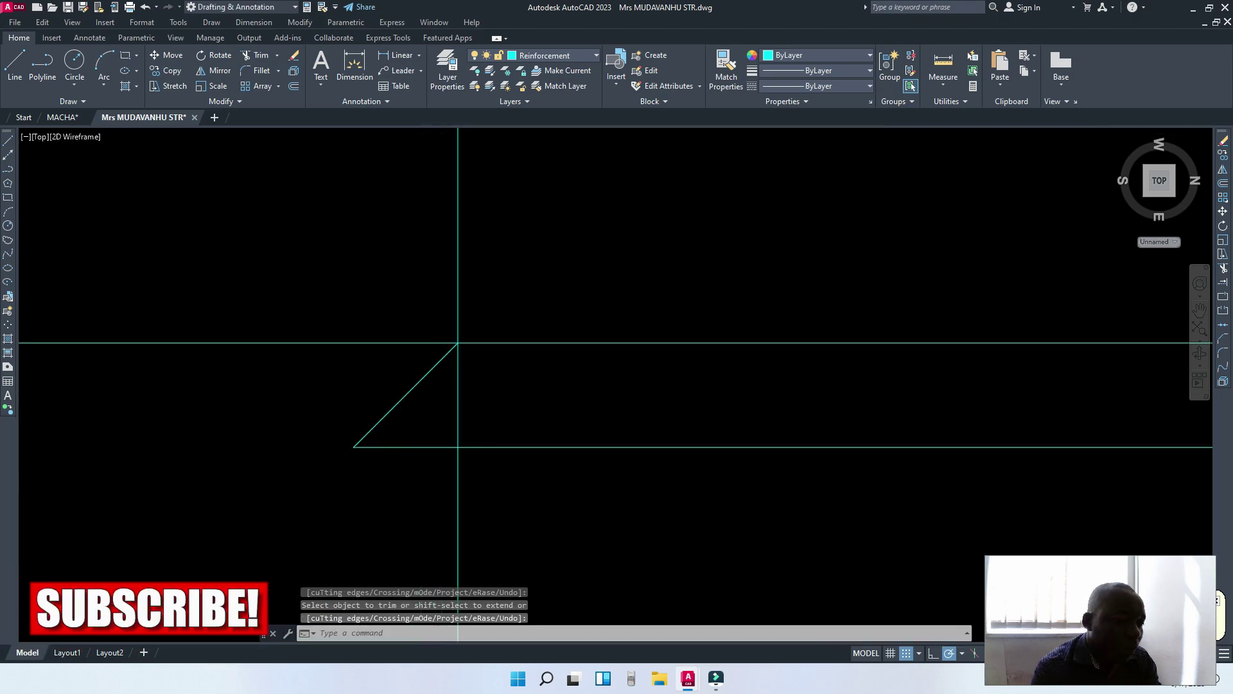
pyautogui.click(404, 394)
pyautogui.scroll(-6, 327, 370)
pyautogui.press('Escape')
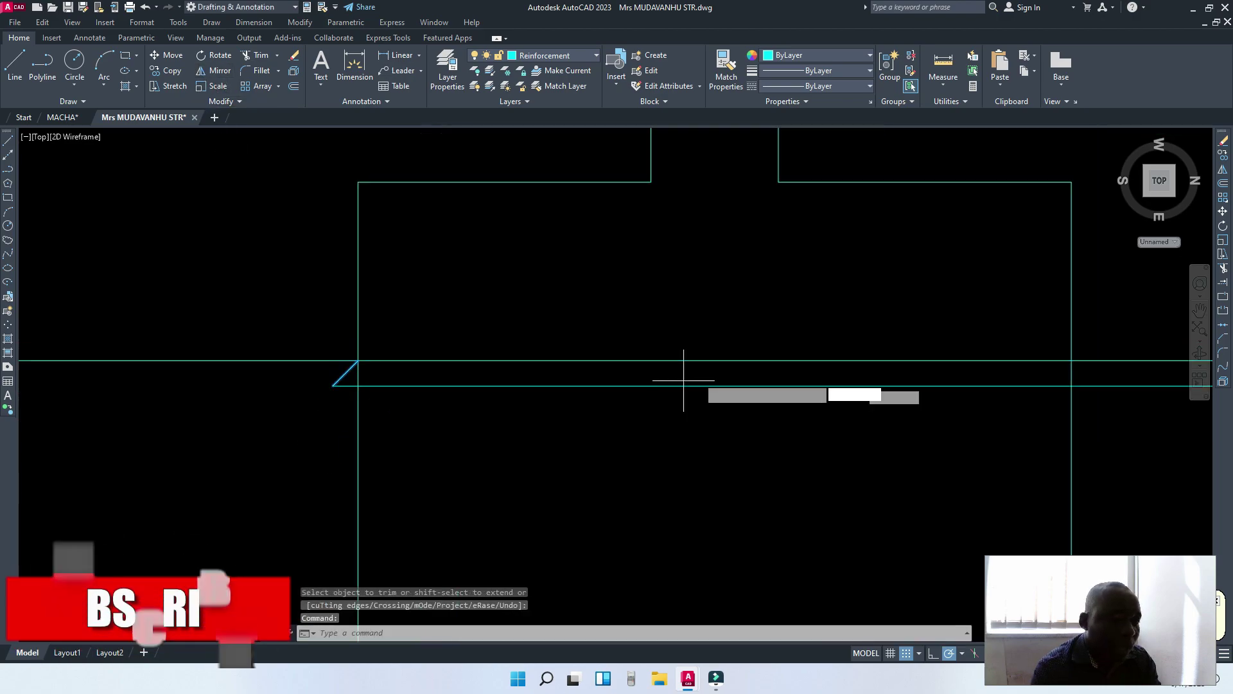
pyautogui.write('mi')
pyautogui.press('Return')
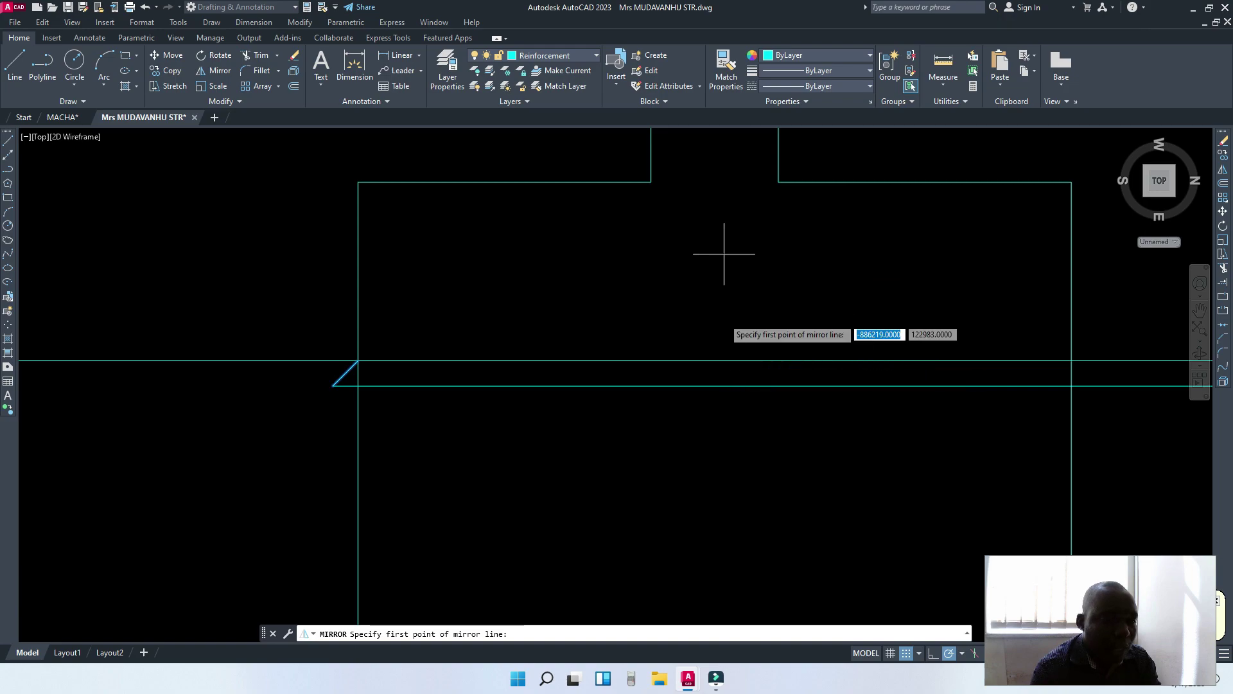
# Mirror the sloped line into a matching hook, keeping the original.
pyautogui.scroll(-6, 701, 310)
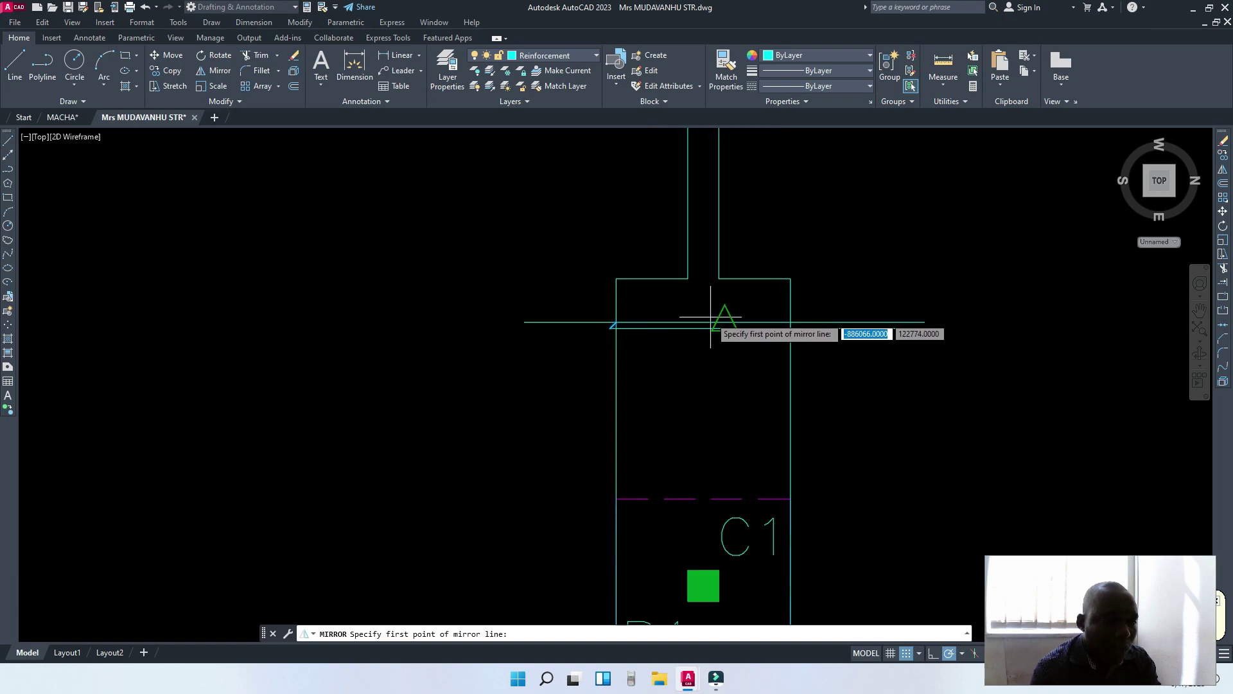
pyautogui.scroll(8, 601, 326)
pyautogui.click(275, 276)
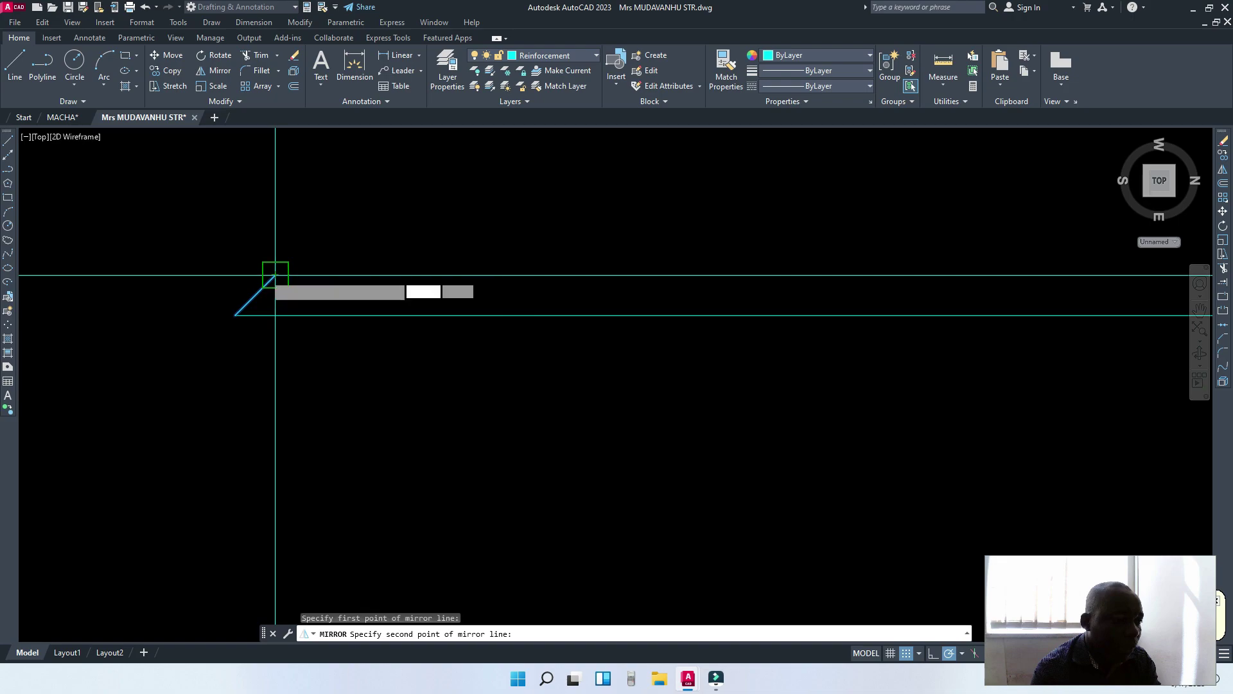
pyautogui.click(225, 386)
pyautogui.press('Return')
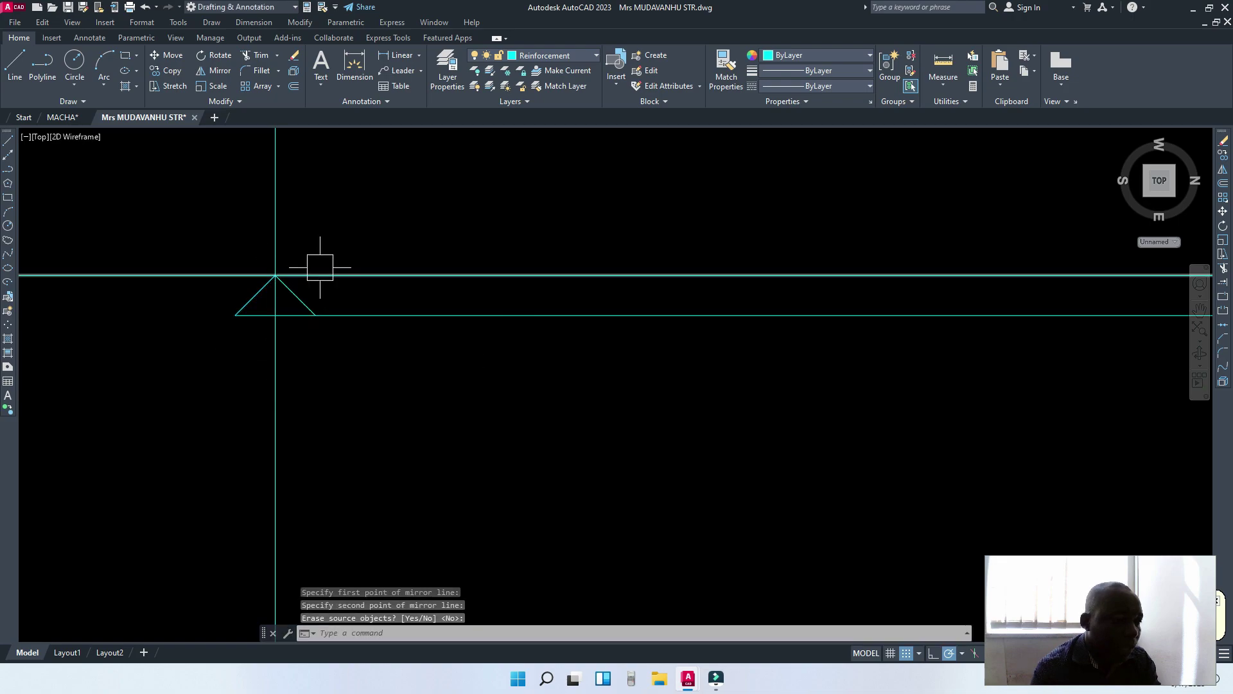
pyautogui.press('Return')
# Move the mirrored hook from its endpoint to the right end of the slab bar.
pyautogui.click(296, 295)
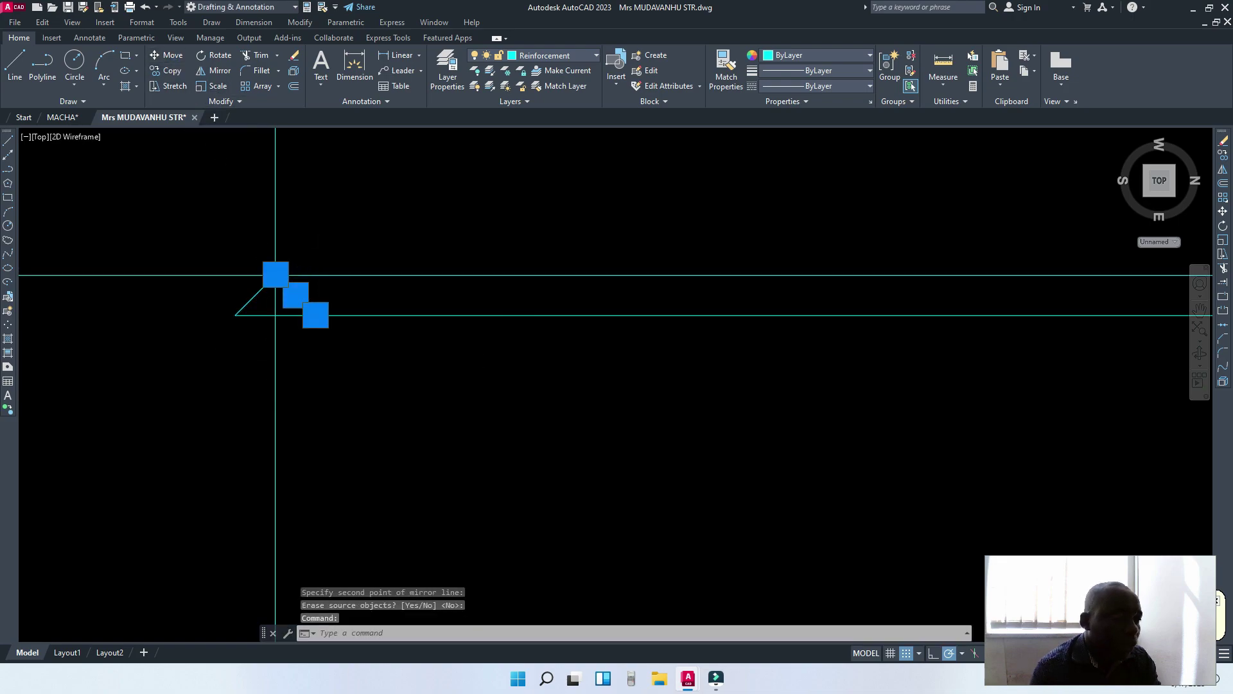
pyautogui.write('m')
pyautogui.press('Return')
pyautogui.click(273, 272)
pyautogui.scroll(-2, 283, 270)
pyautogui.scroll(-4, 571, 276)
pyautogui.scroll(8, 611, 267)
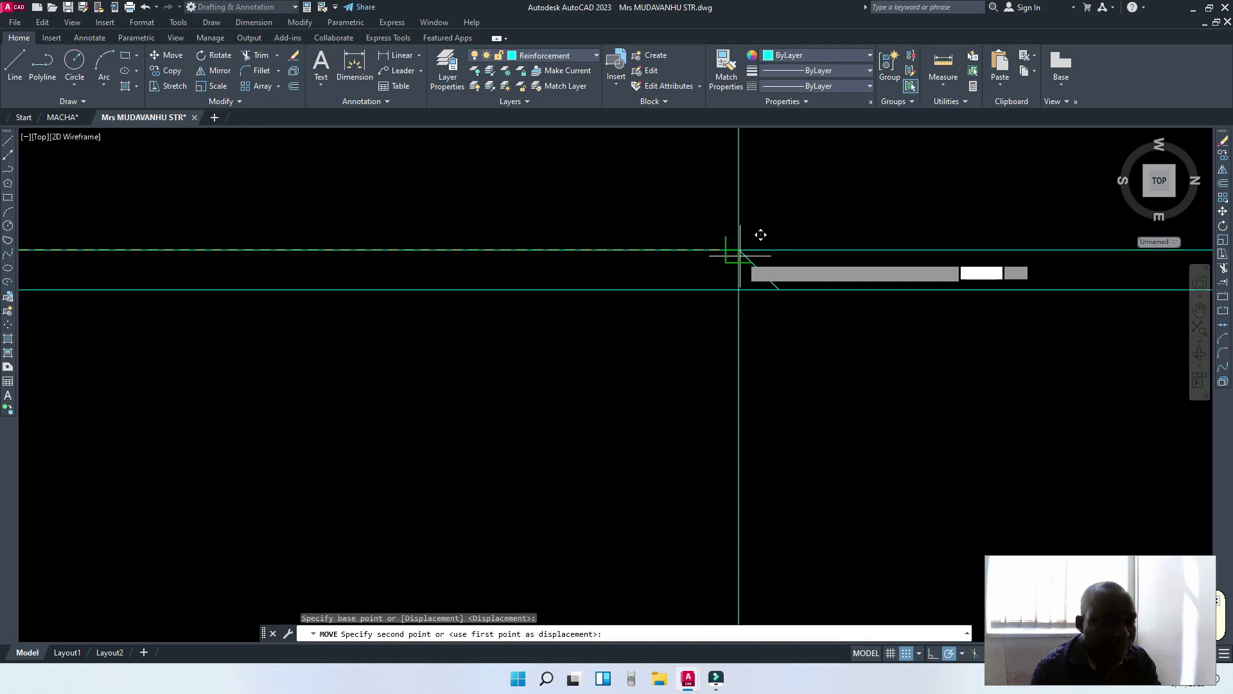
pyautogui.click(740, 256)
pyautogui.press('Return')
pyautogui.scroll(-2, 740, 256)
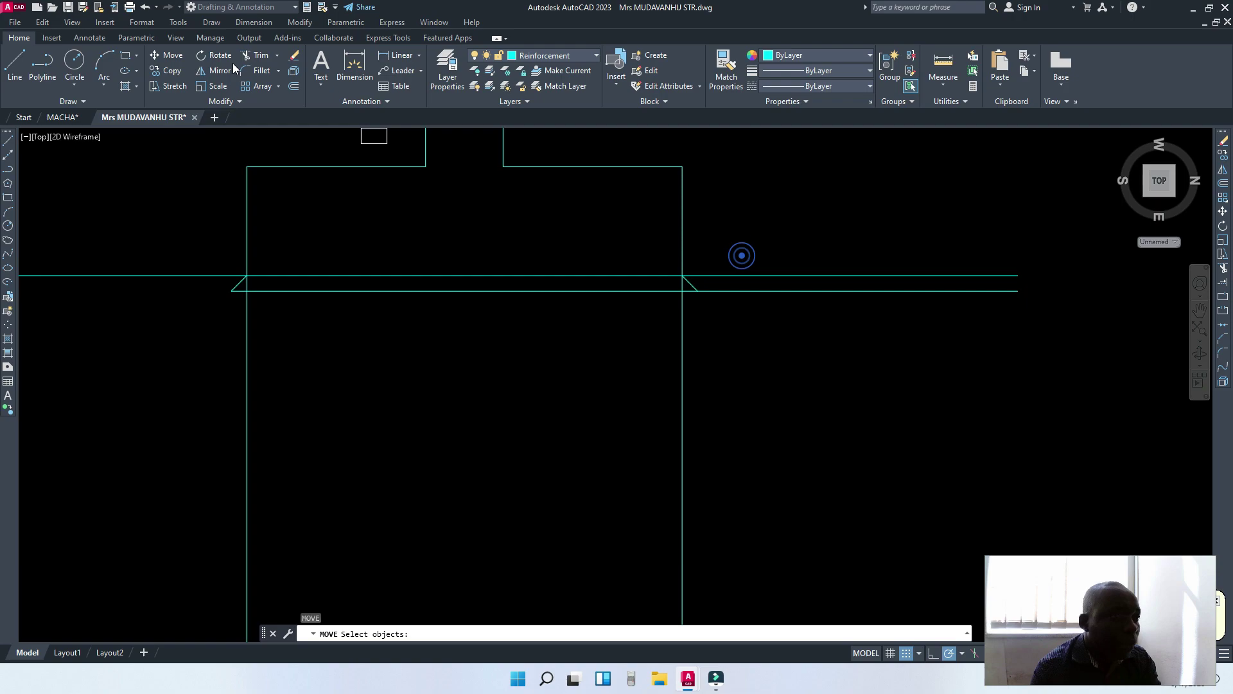
# Cancel the repeated move and run a first TRIM pass on the slab lines.
pyautogui.press('Escape')
pyautogui.write('tr')
pyautogui.press('Return')
pyautogui.scroll(2, 646, 283)
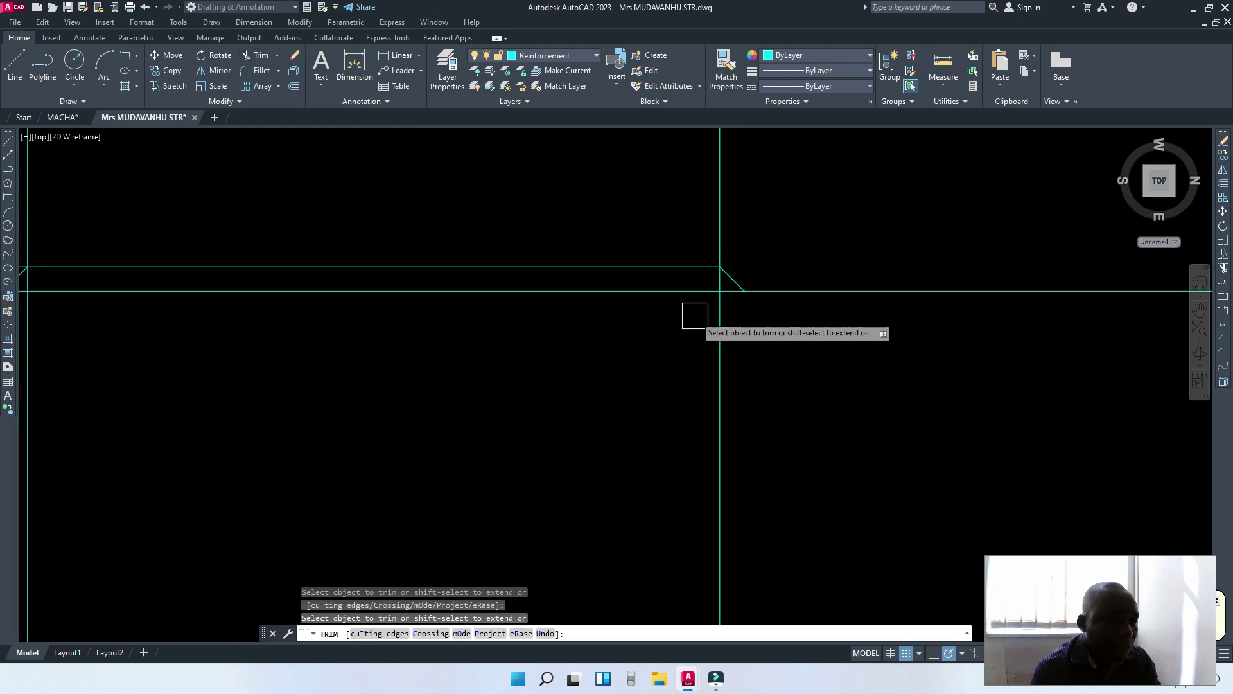
pyautogui.scroll(4, 713, 277)
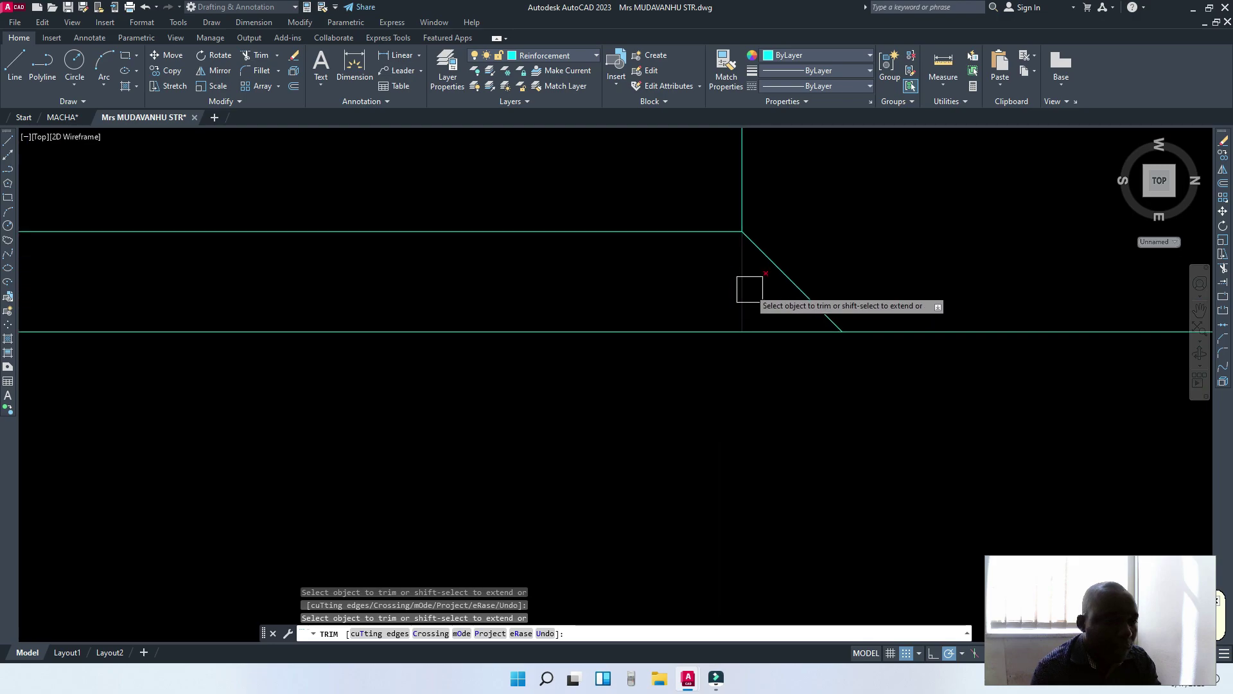
pyautogui.scroll(-5, 746, 283)
pyautogui.scroll(2, 403, 314)
pyautogui.scroll(2, 319, 321)
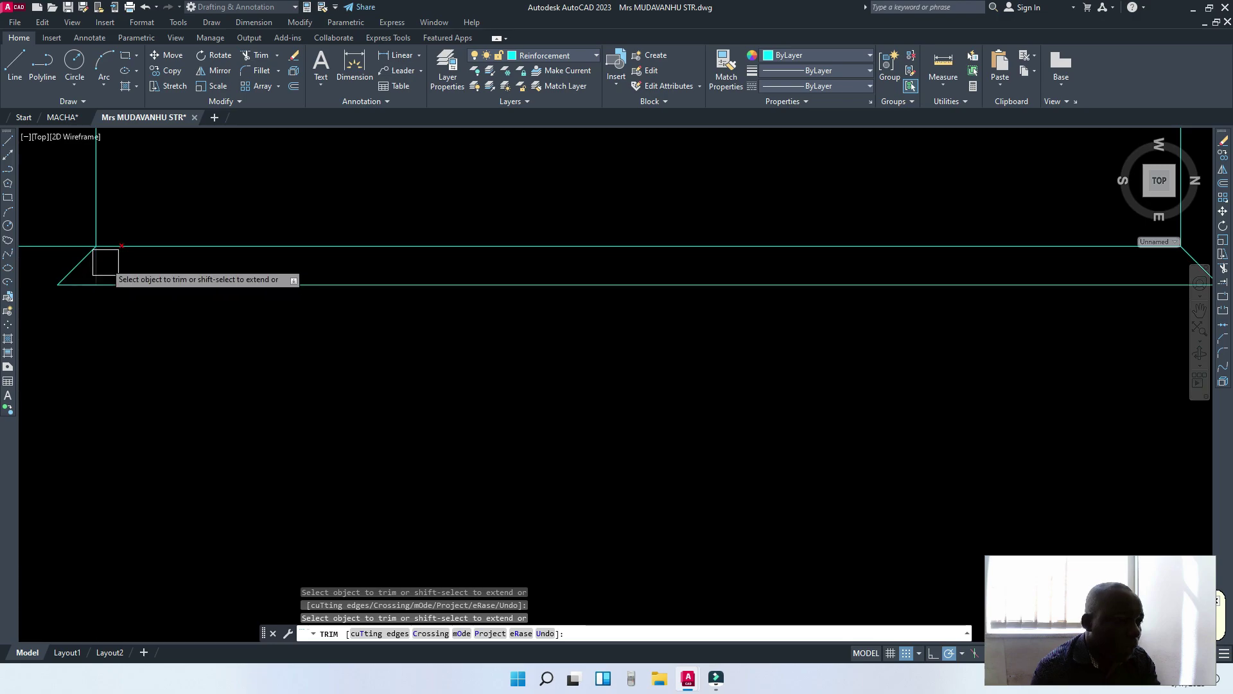
pyautogui.scroll(-3, 688, 320)
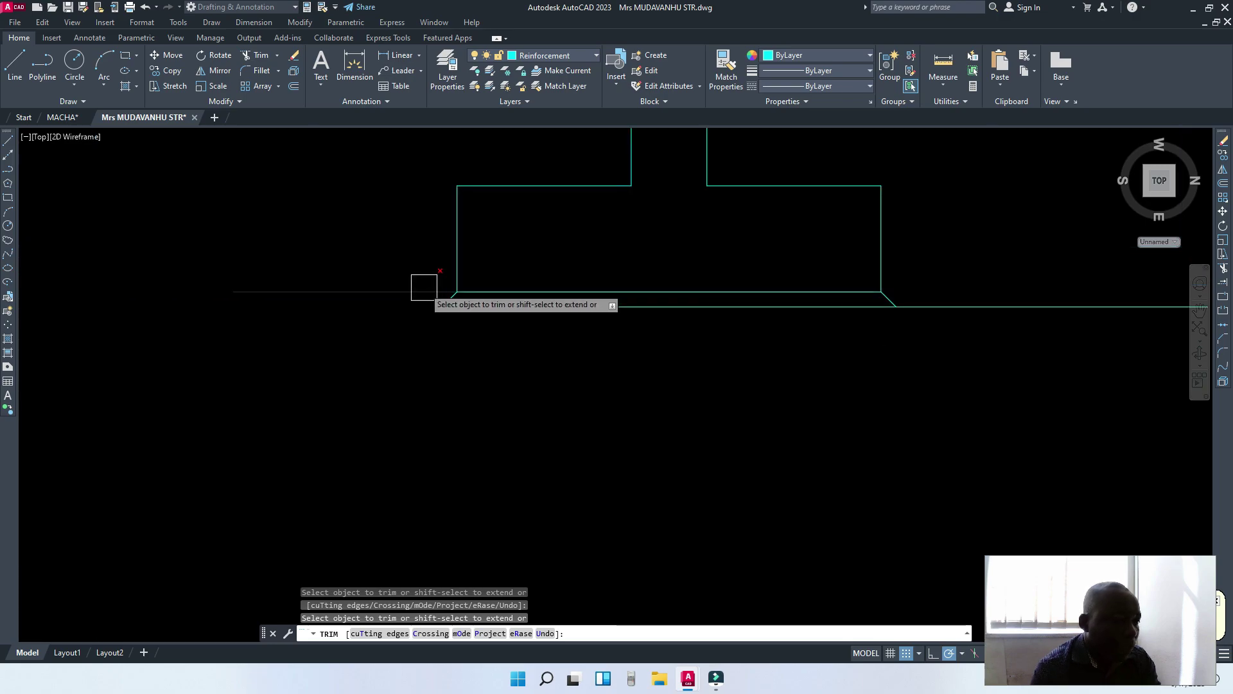
pyautogui.press('Return')
# Trim the overhanging slab line back to the column's vertical edge.
pyautogui.scroll(-4, 797, 398)
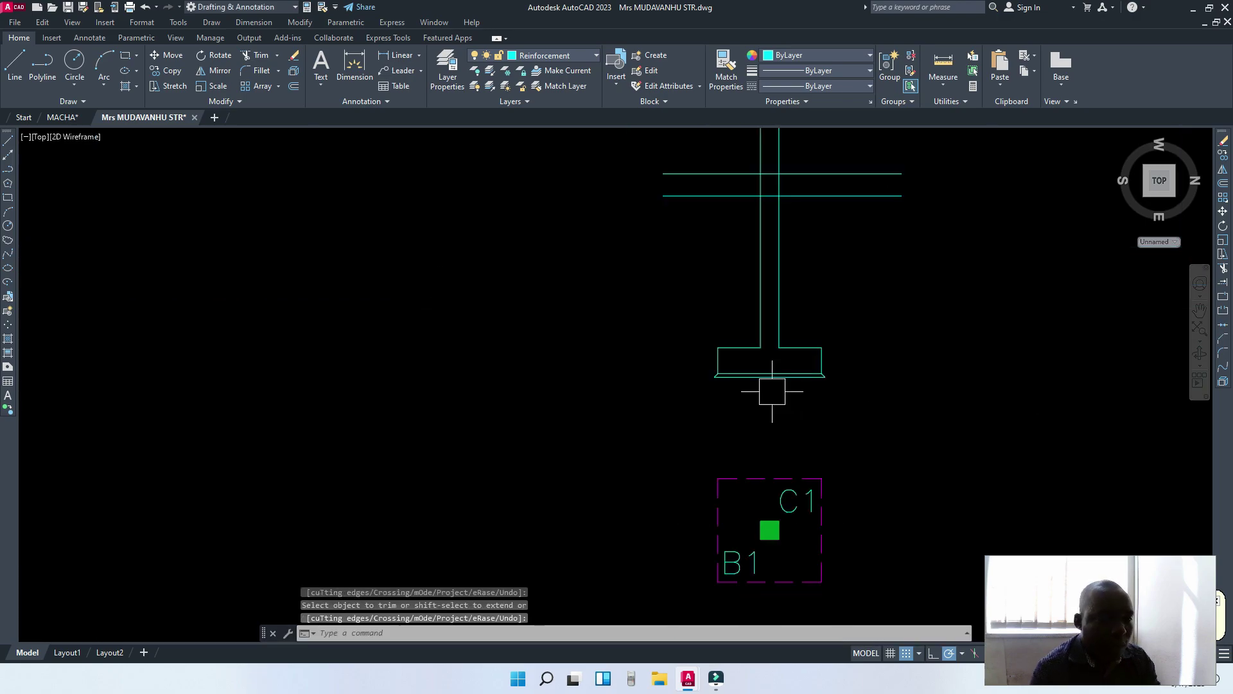
pyautogui.scroll(3, 768, 152)
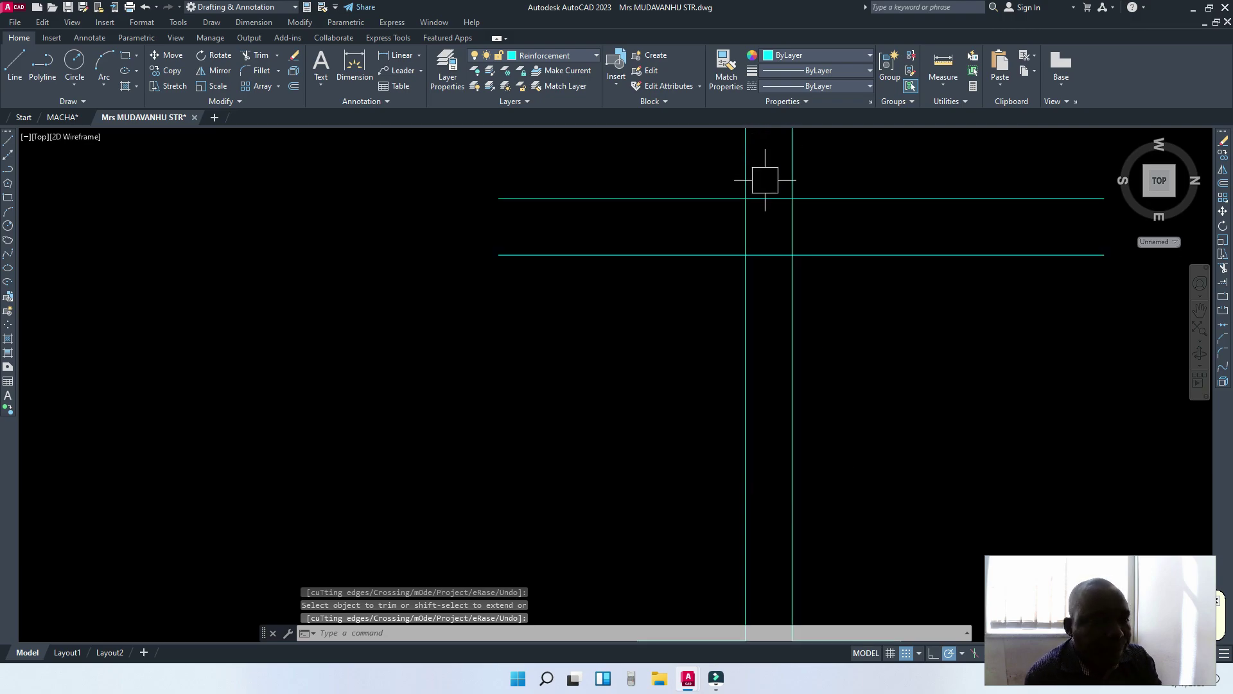
pyautogui.click(755, 231)
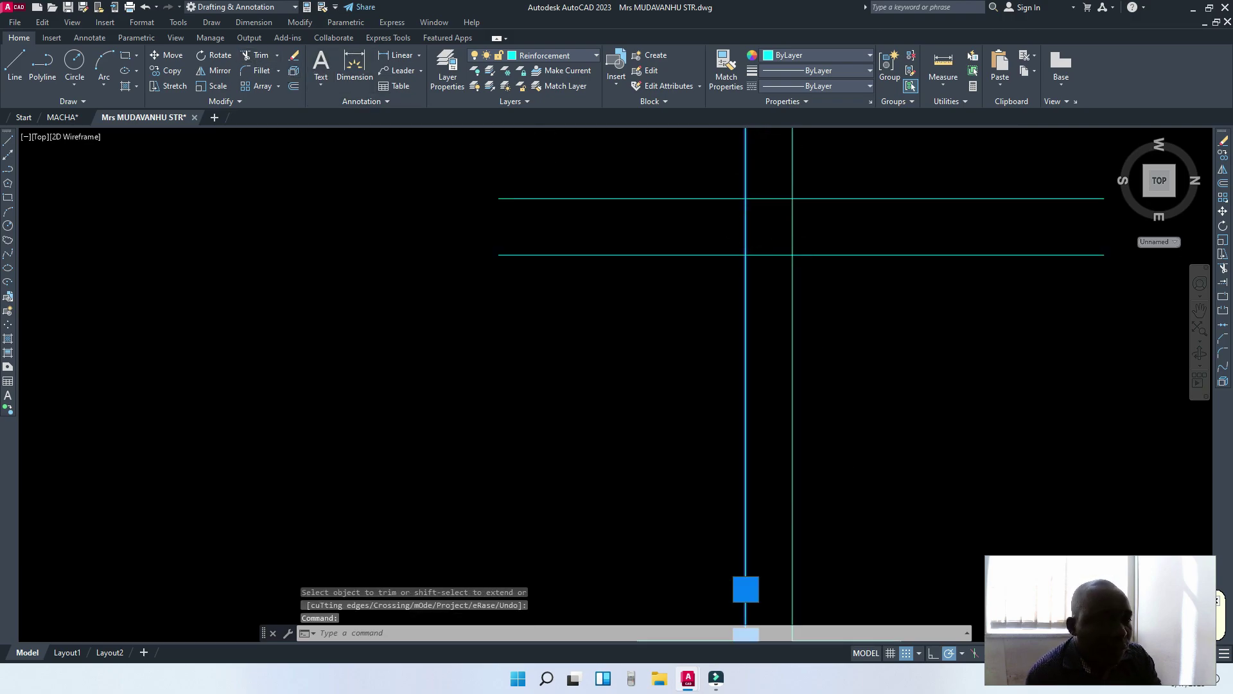
pyautogui.press('Return')
pyautogui.click(838, 256)
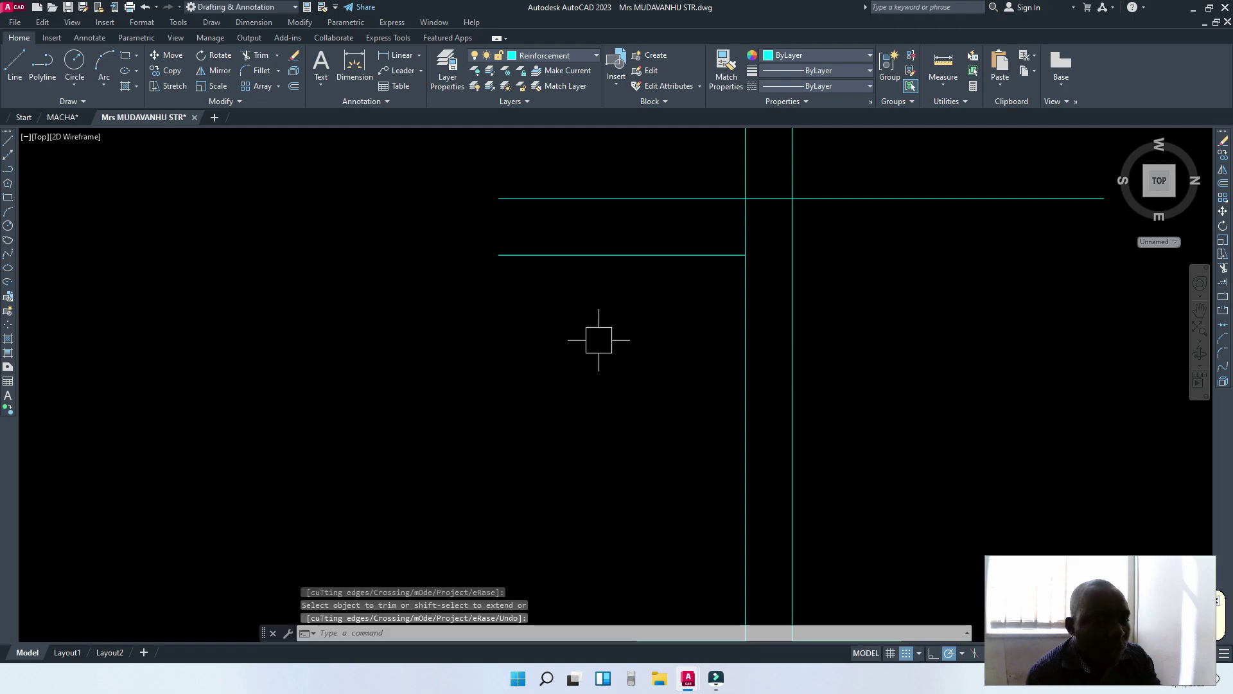
pyautogui.scroll(-3, 600, 335)
pyautogui.scroll(3, 652, 295)
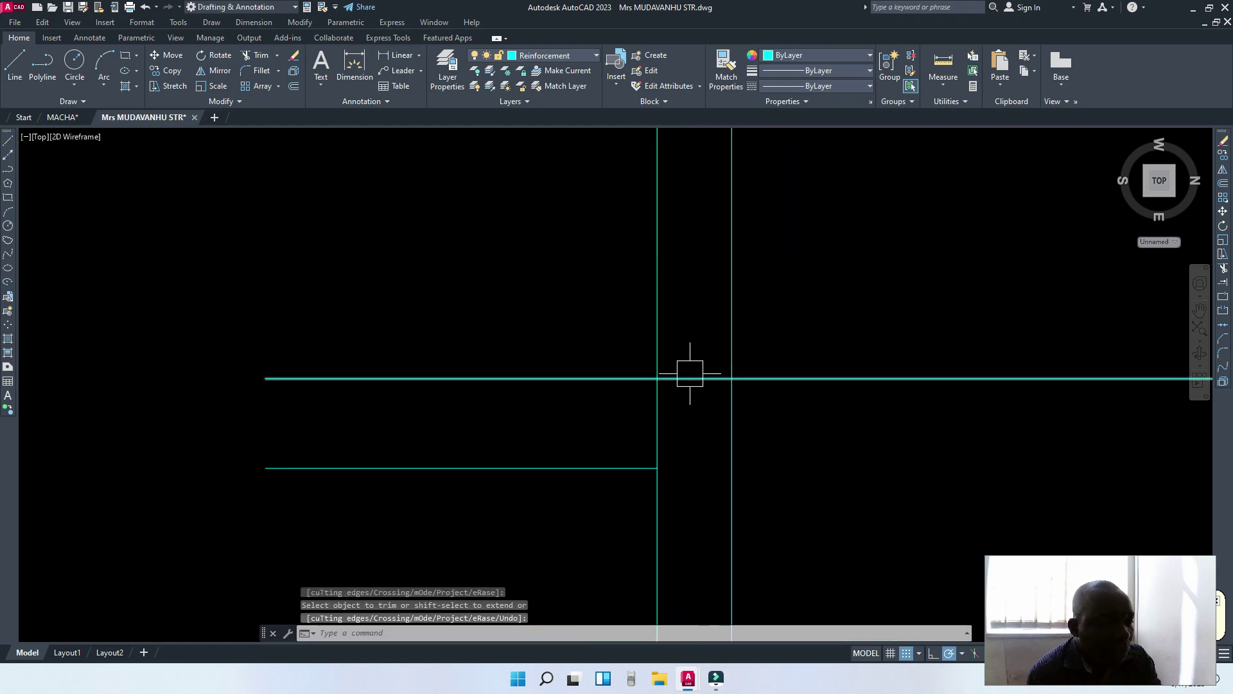
# Fillet the column's left and right edges to the top line for square corners.
pyautogui.click(255, 70)
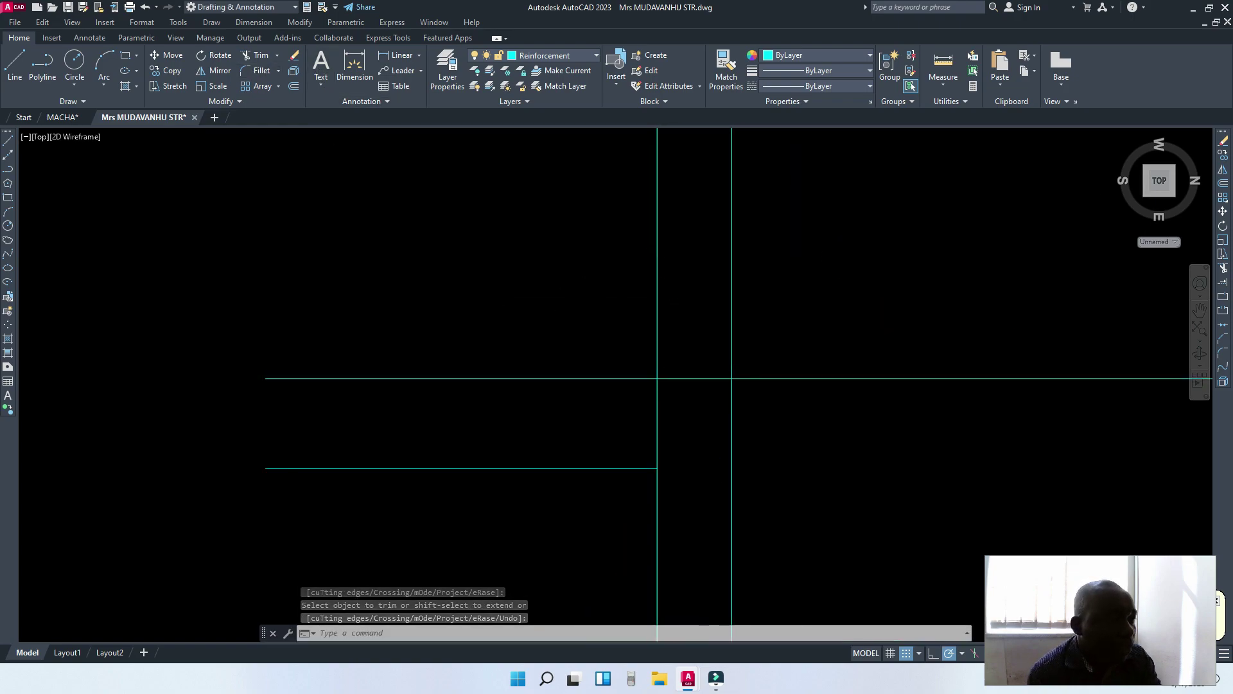
pyautogui.click(644, 406)
pyautogui.click(697, 379)
pyautogui.press('space')
pyautogui.click(706, 379)
pyautogui.click(732, 412)
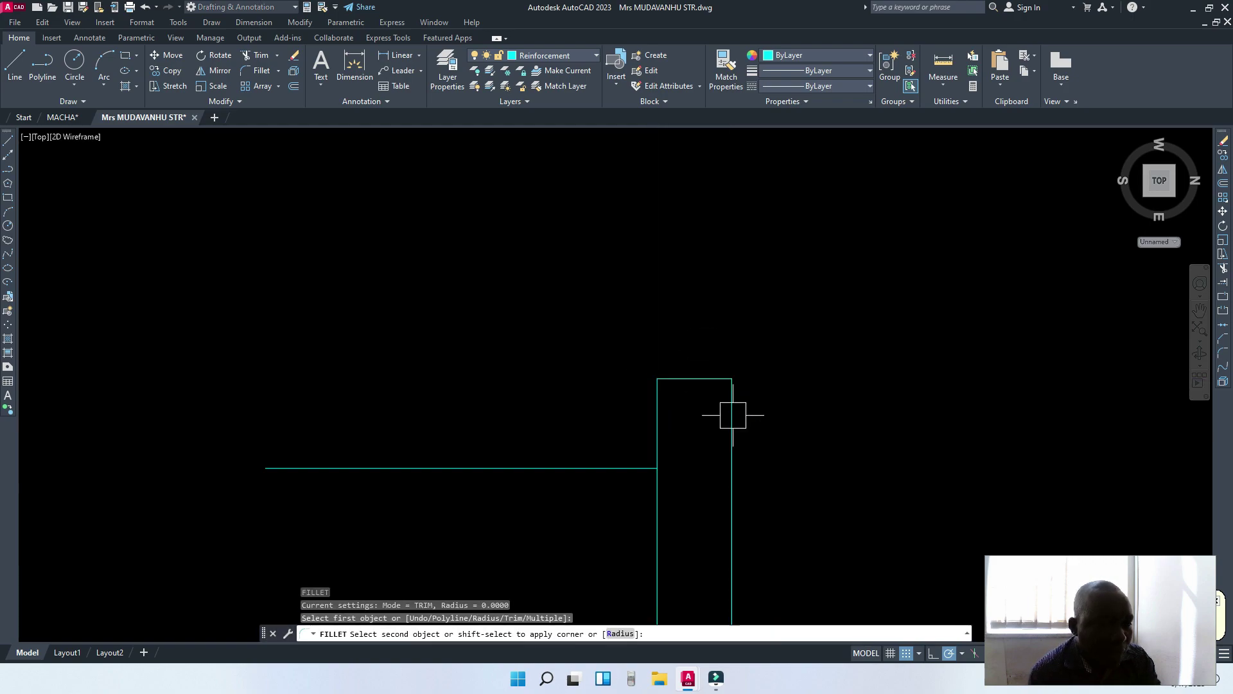
pyautogui.press('Escape')
pyautogui.scroll(-4, 583, 371)
pyautogui.scroll(4, 641, 413)
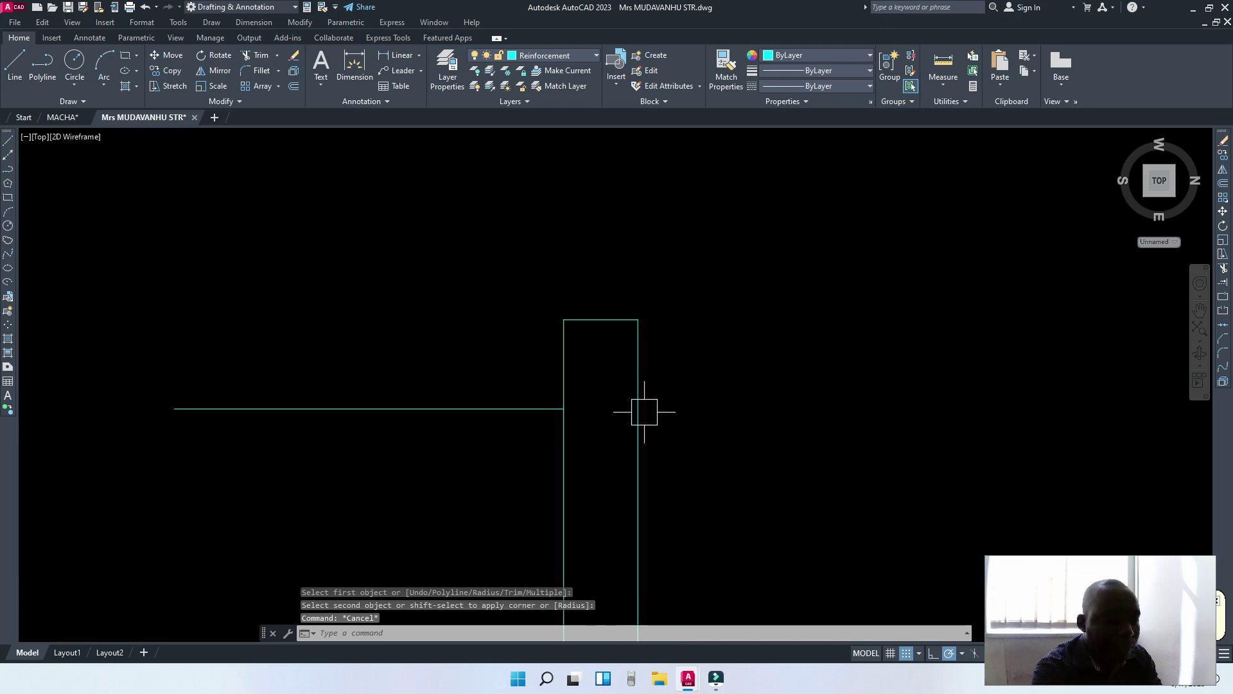
pyautogui.scroll(2, 594, 354)
pyautogui.scroll(-2, 587, 277)
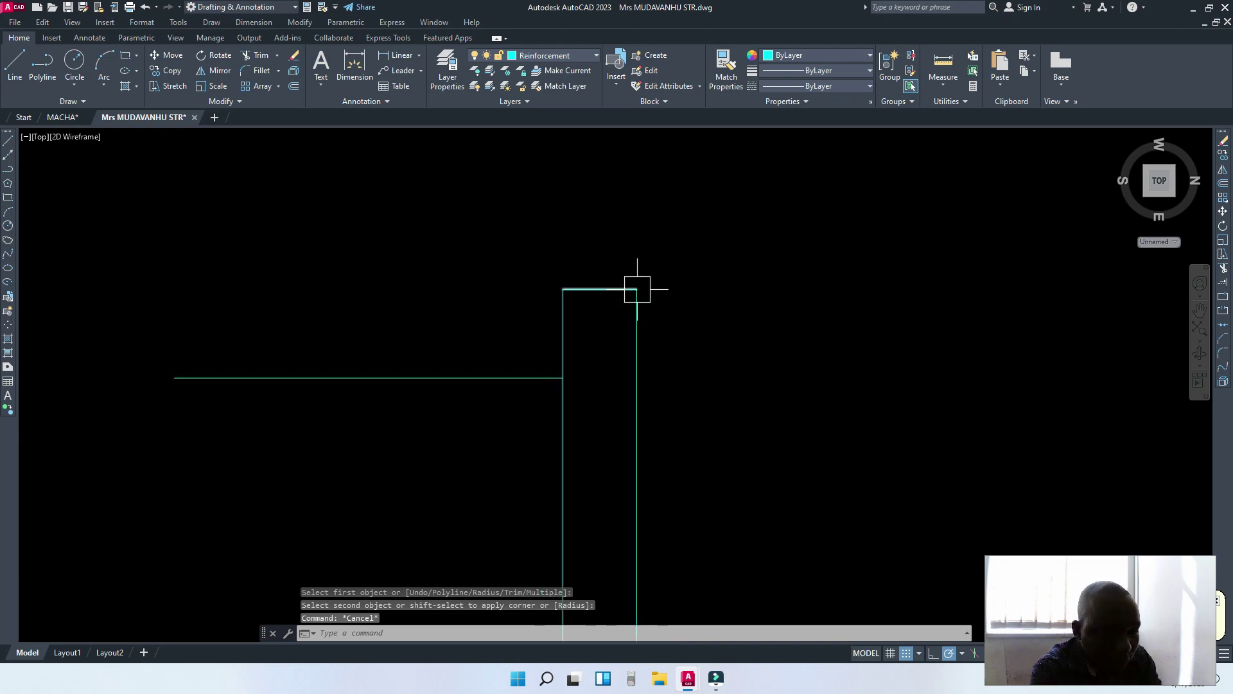
pyautogui.scroll(-4, 575, 294)
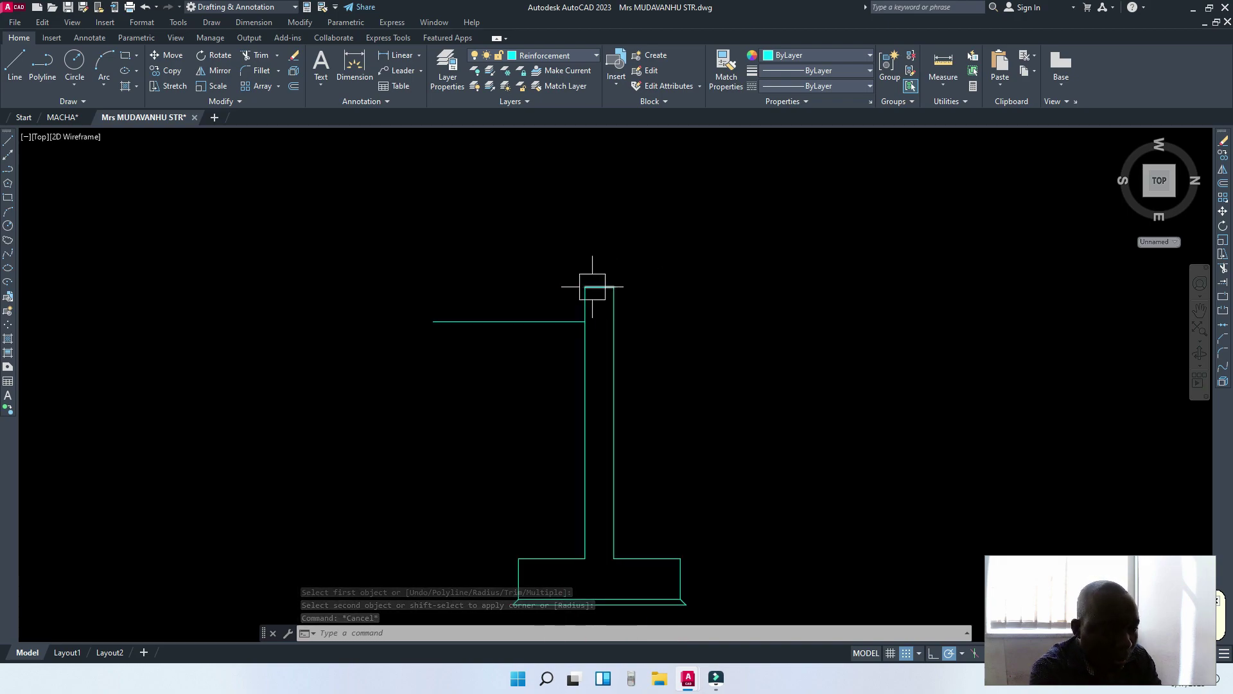
pyautogui.scroll(4, 592, 278)
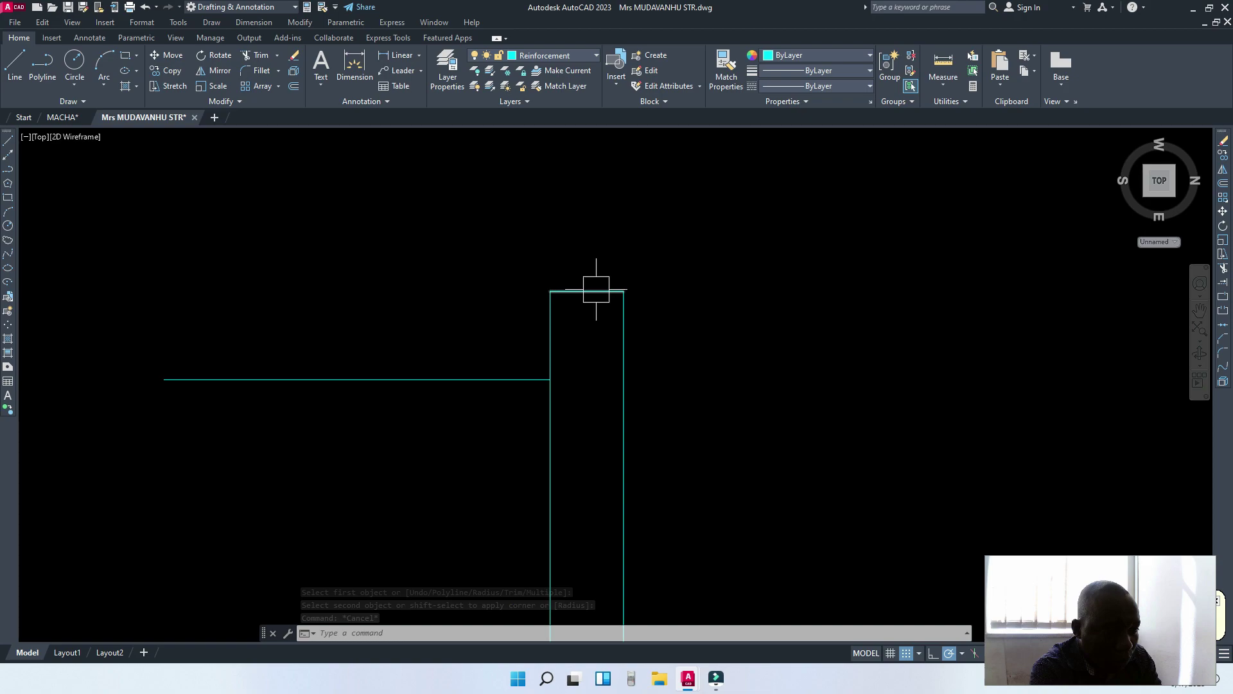
# Draw a horizontal line from the column's top-right corner out to the right.
pyautogui.click(15, 67)
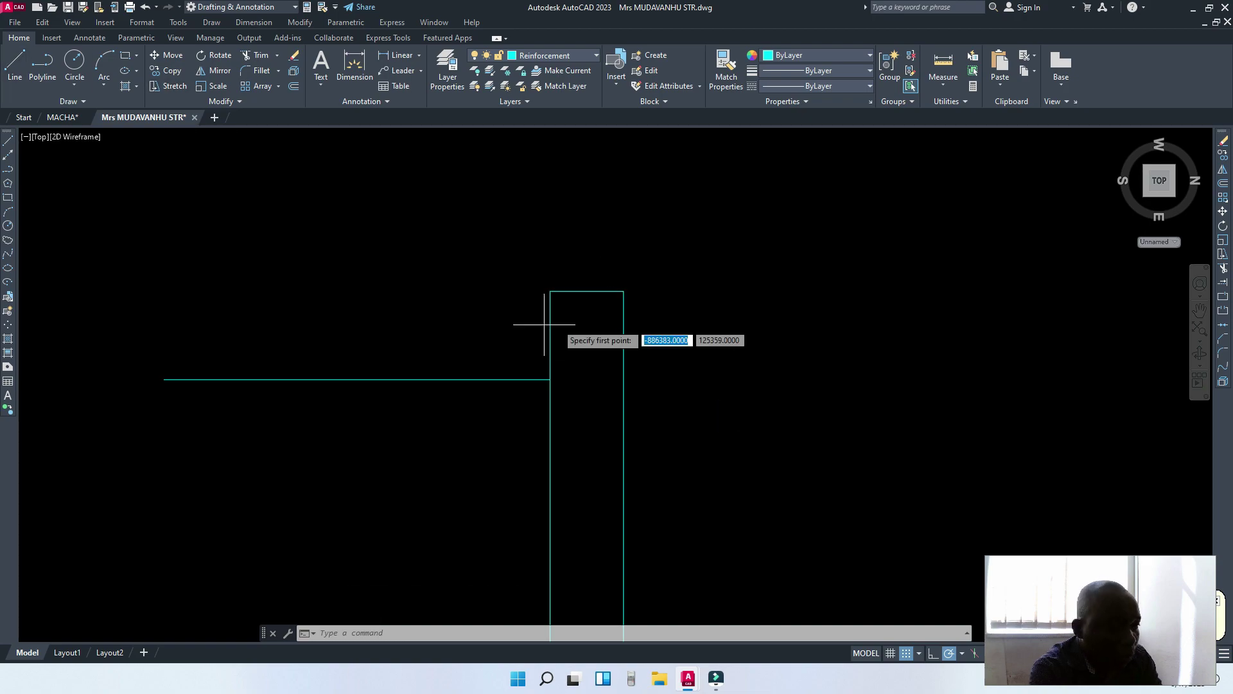
pyautogui.click(624, 291)
pyautogui.click(864, 291)
pyautogui.press('Return')
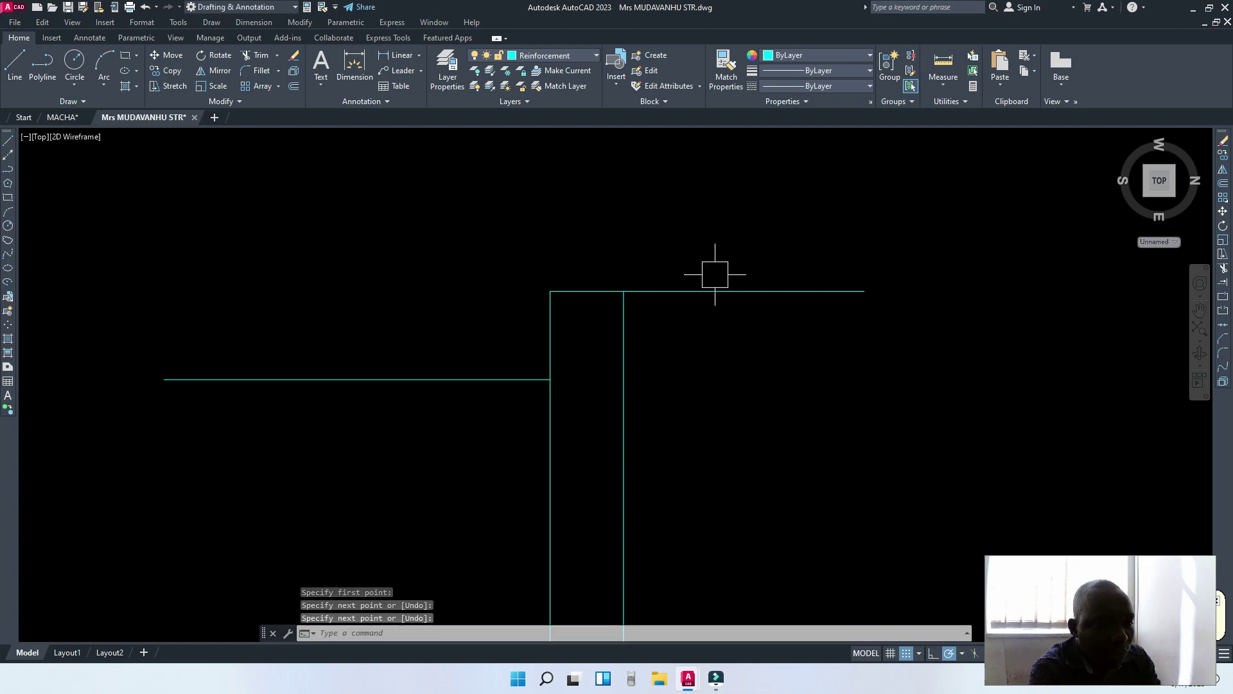
# Offset the new top horizontal line 200 downward.
pyautogui.click(713, 283)
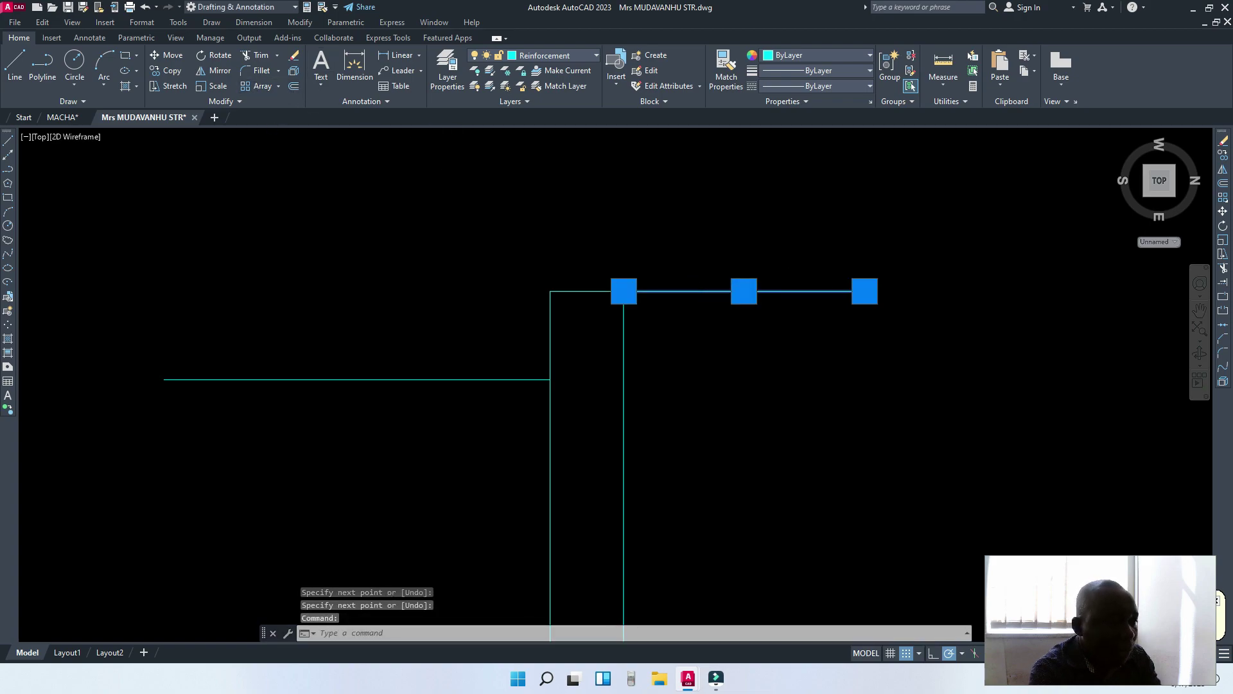
pyautogui.click(290, 86)
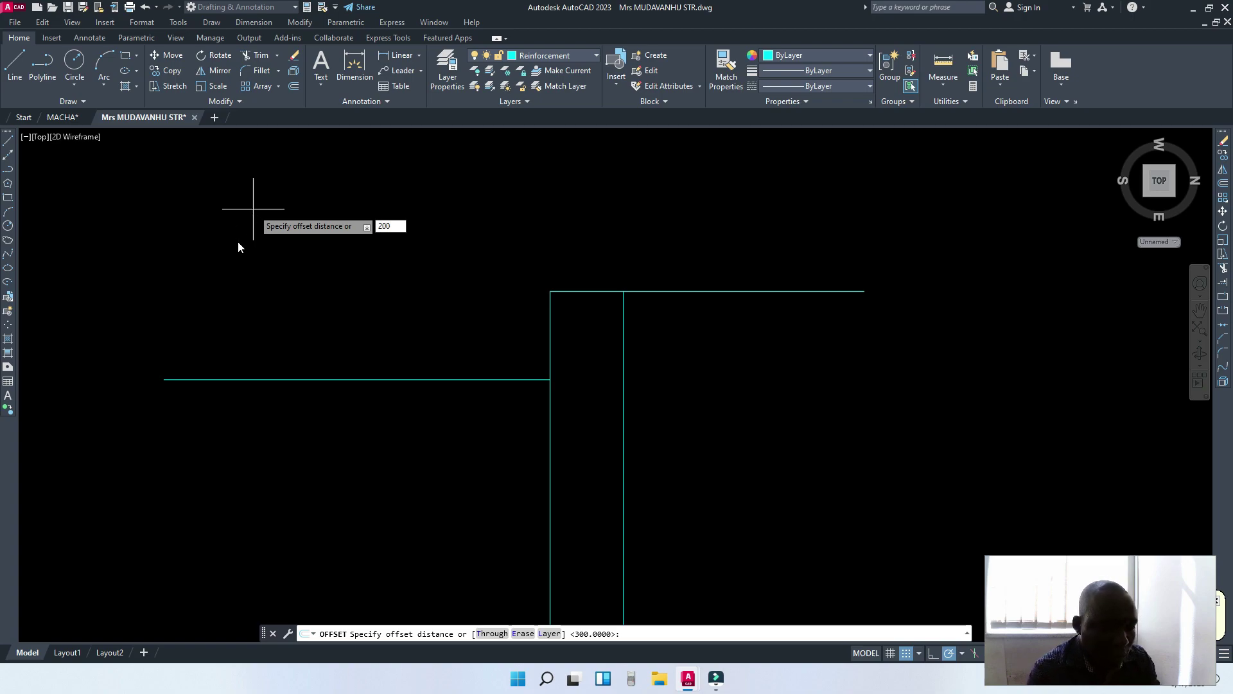
pyautogui.write('200')
pyautogui.press('Return')
pyautogui.click(639, 291)
pyautogui.click(476, 469)
pyautogui.press('Return')
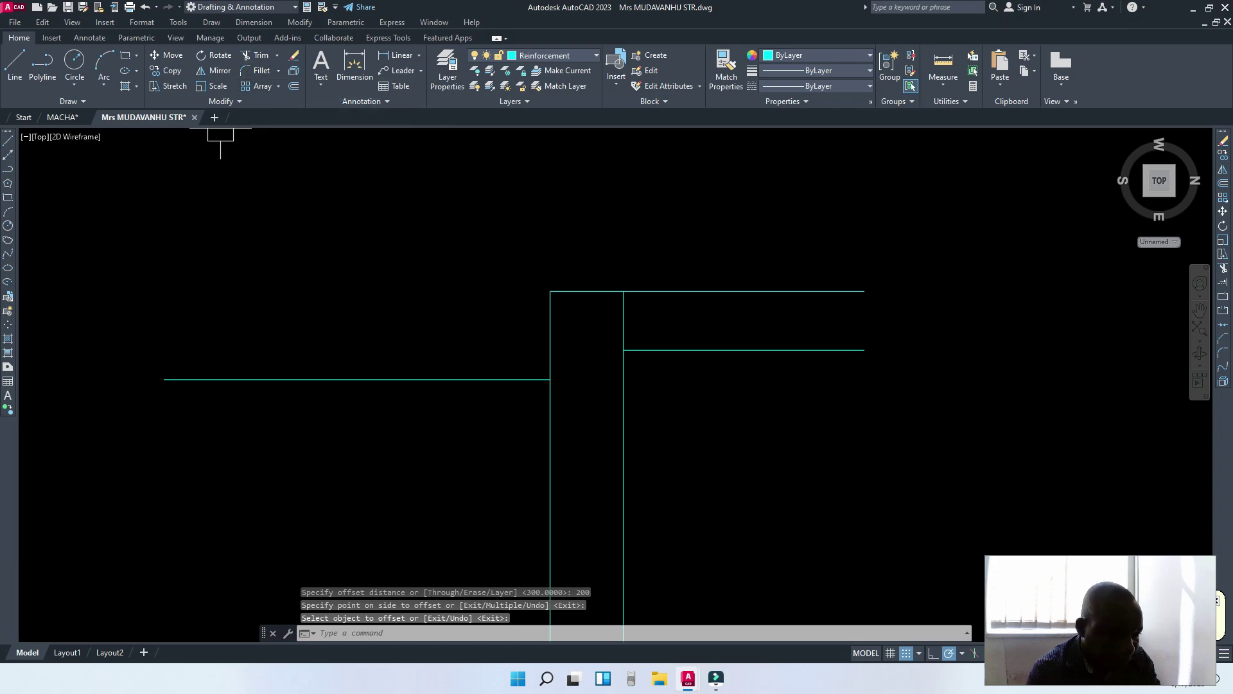
pyautogui.click(669, 291)
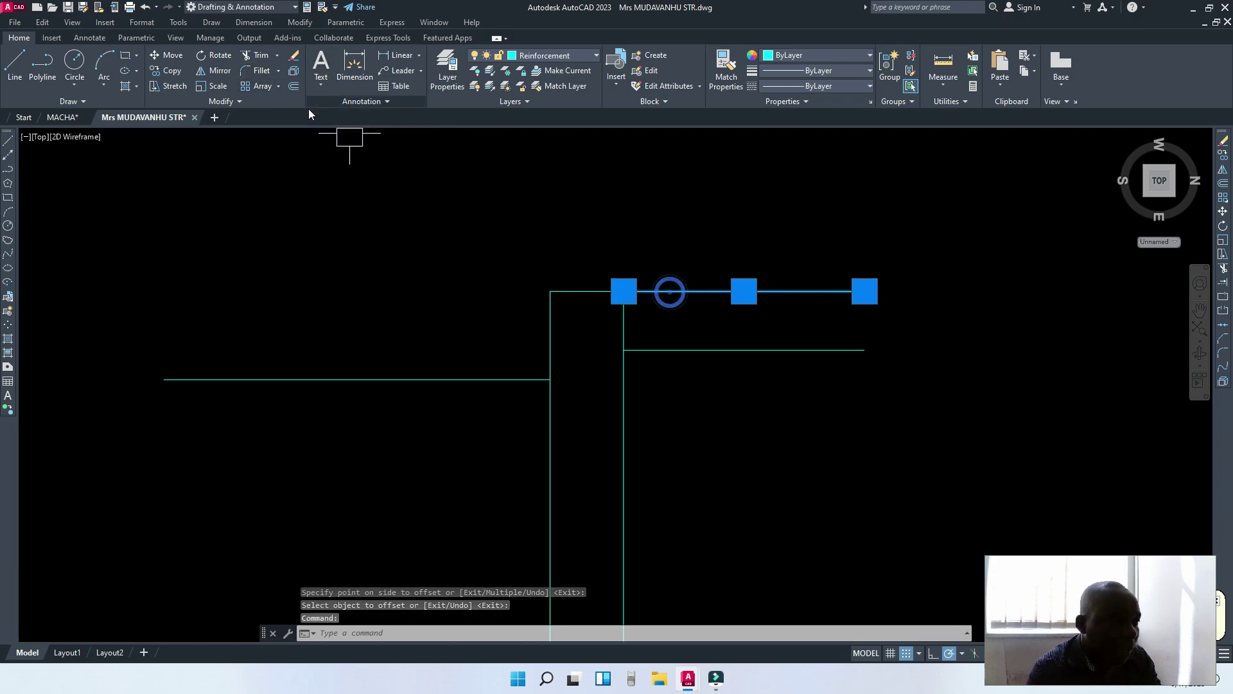
pyautogui.click(293, 86)
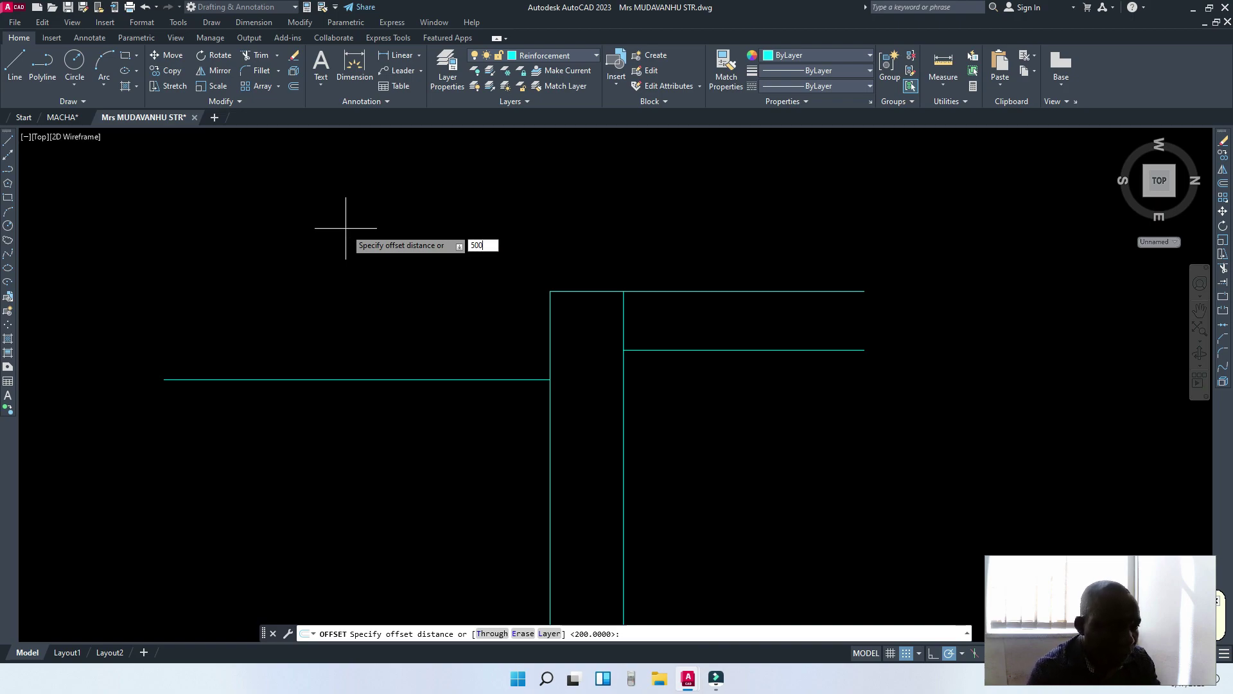
pyautogui.press('Return')
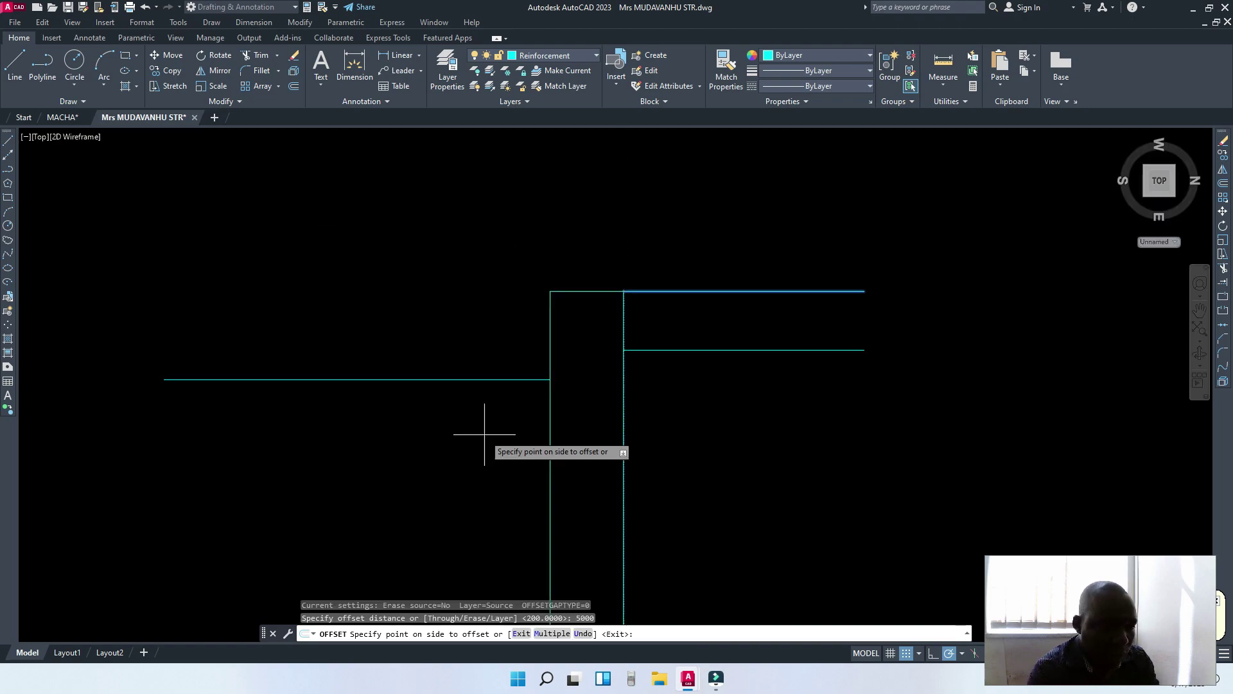
pyautogui.press('Escape')
pyautogui.press('Escape')
# Offset the short top line segment 500 downward across the column stem.
pyautogui.scroll(2, 610, 327)
pyautogui.click(572, 278)
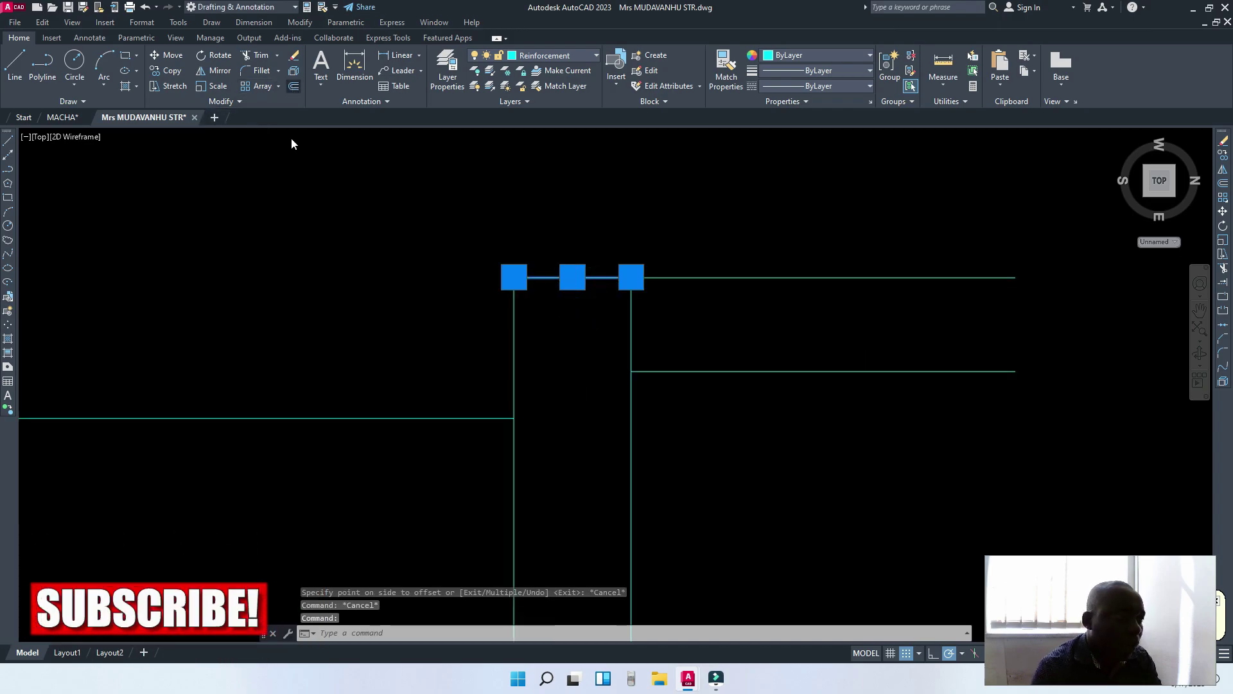
pyautogui.press('Return')
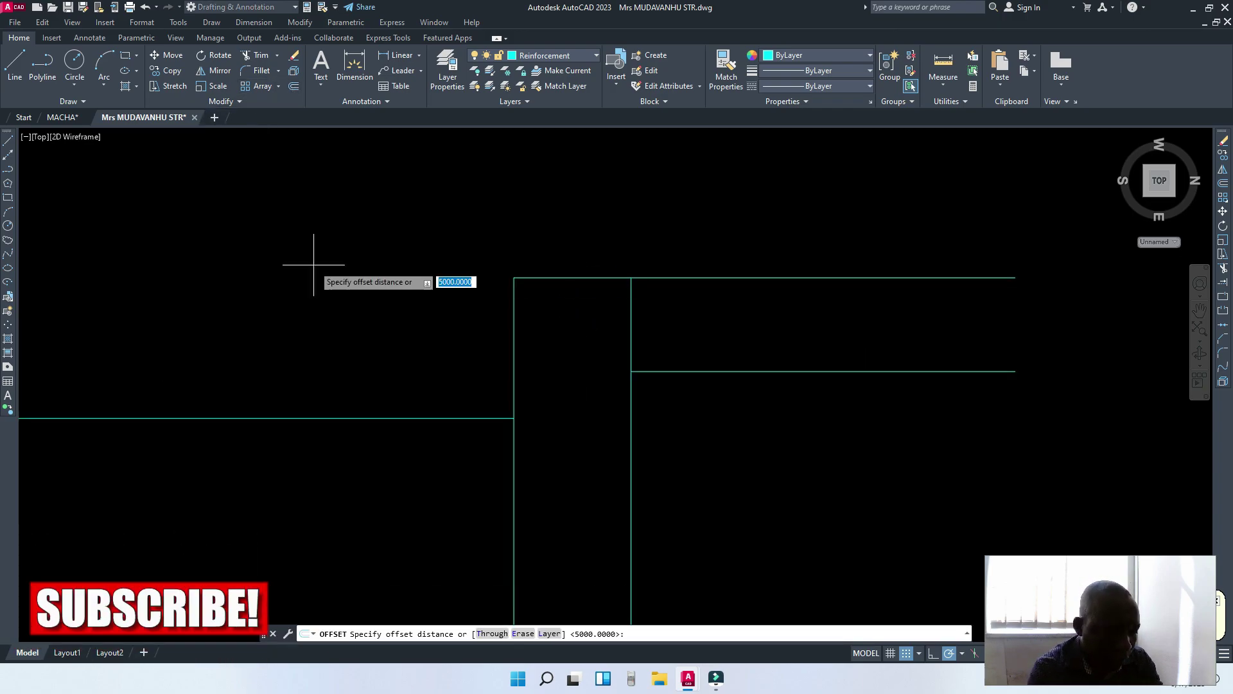
pyautogui.write('500')
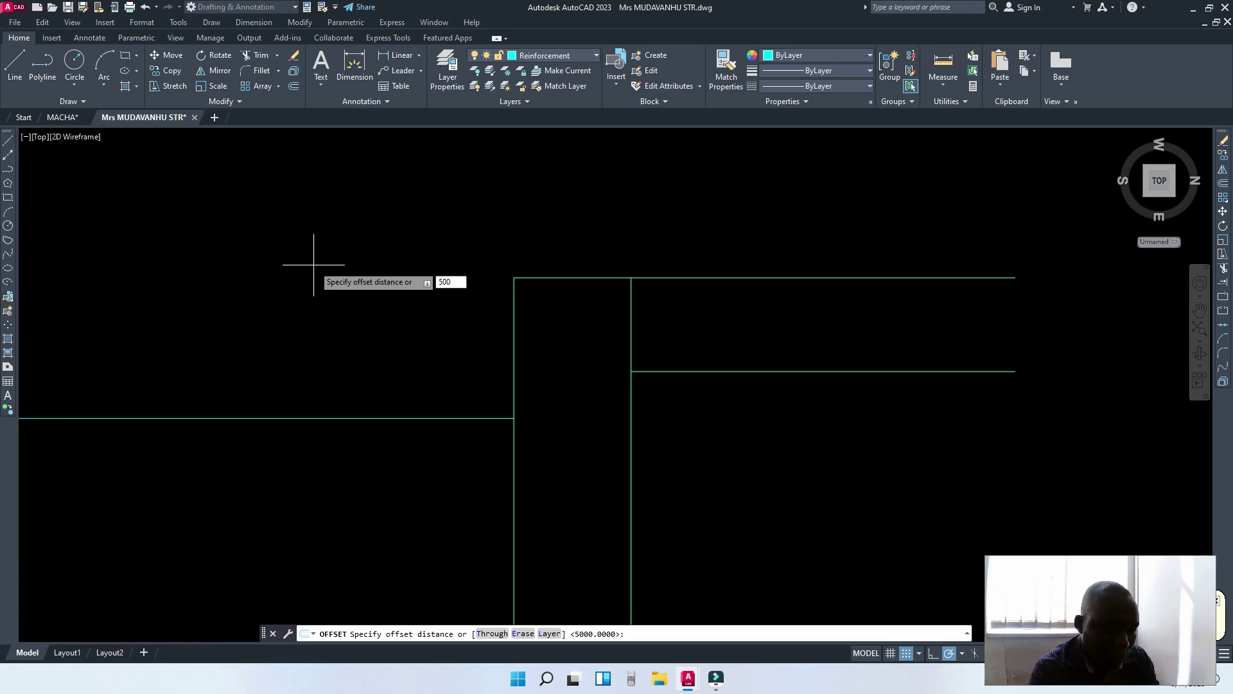
pyautogui.press('Return')
pyautogui.click(413, 429)
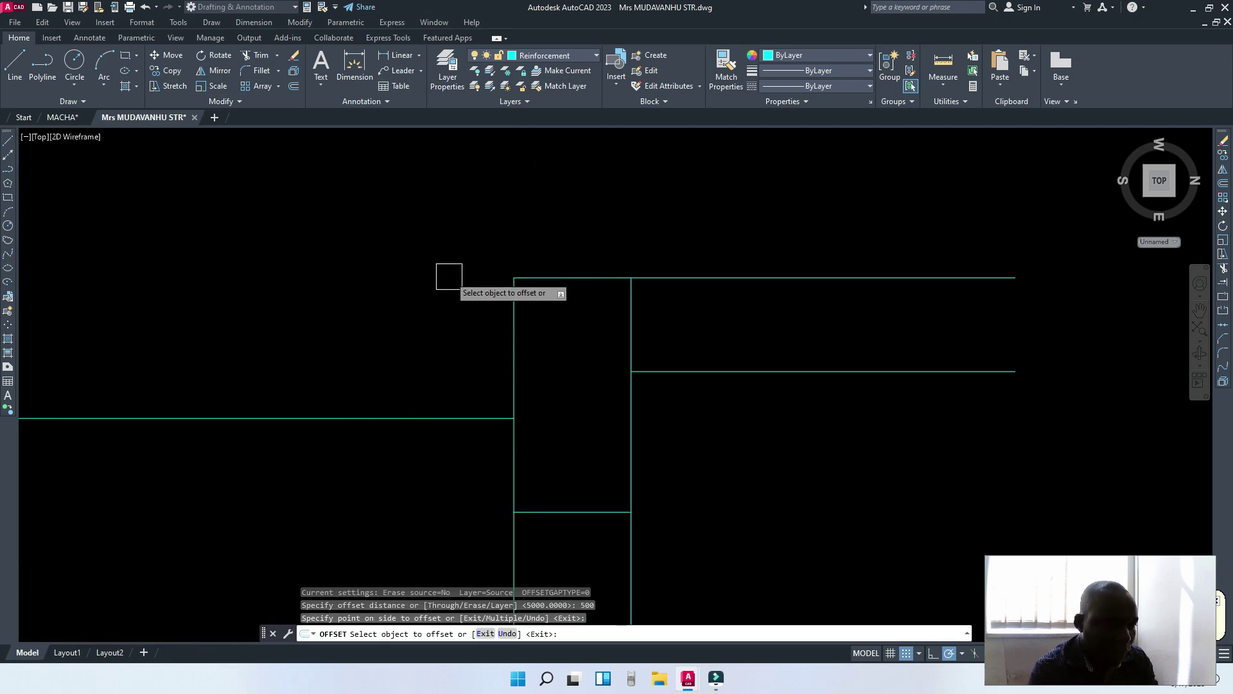
pyautogui.press('Return')
pyautogui.scroll(-6, 445, 286)
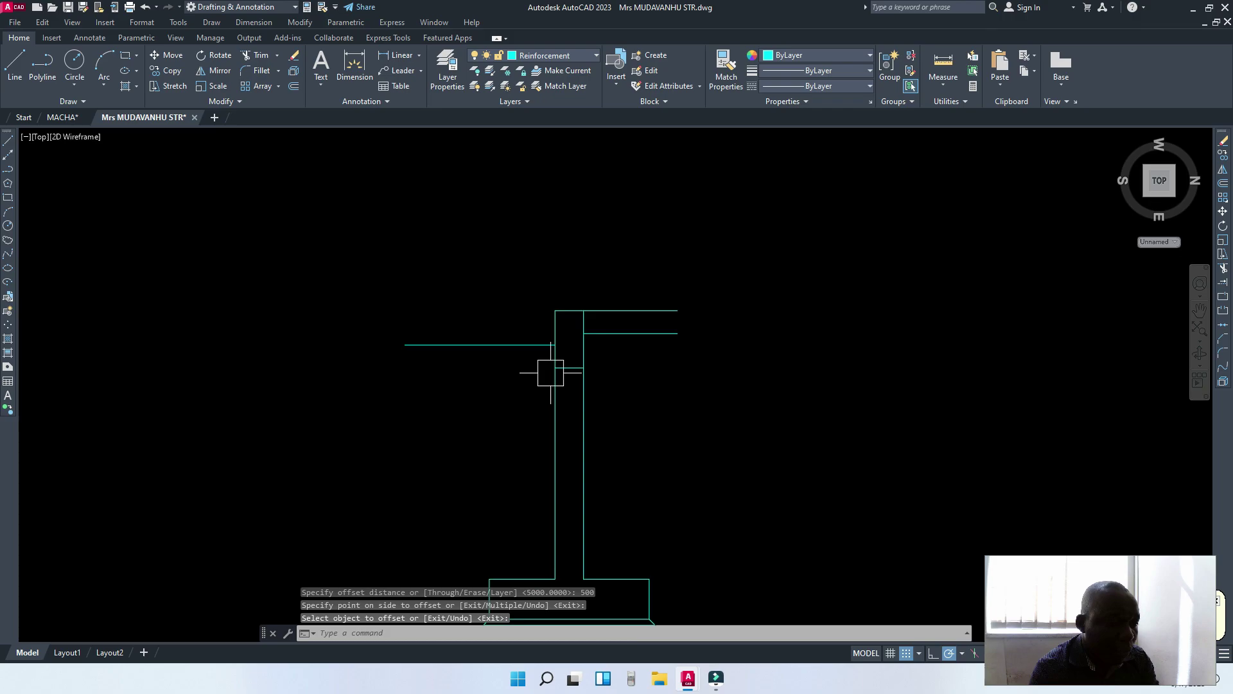
pyautogui.scroll(2, 576, 303)
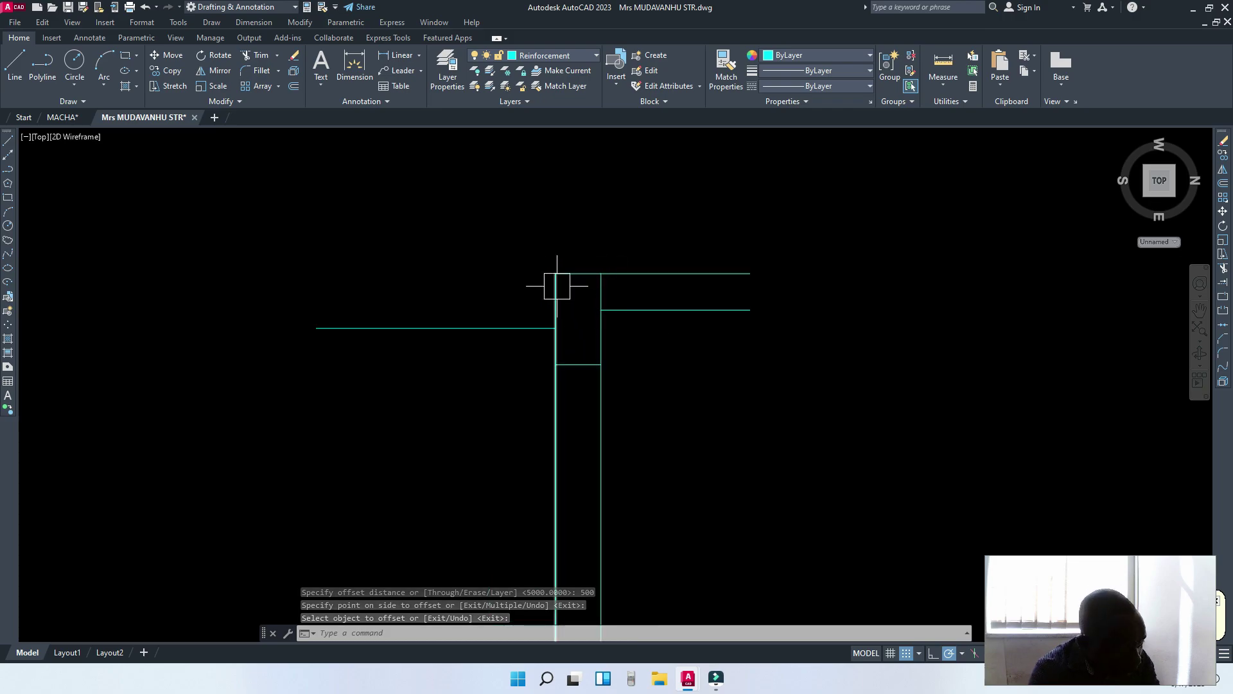
pyautogui.scroll(-4, 579, 321)
pyautogui.scroll(4, 581, 346)
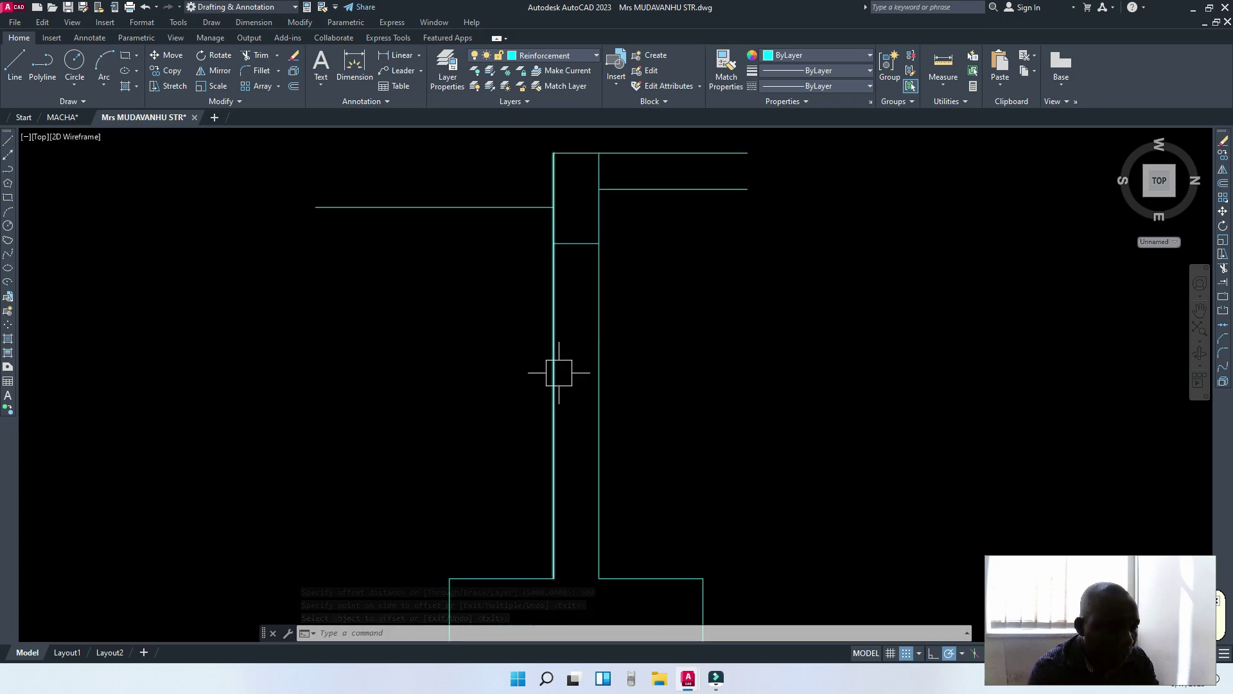
pyautogui.scroll(-2, 568, 375)
pyautogui.scroll(4, 587, 254)
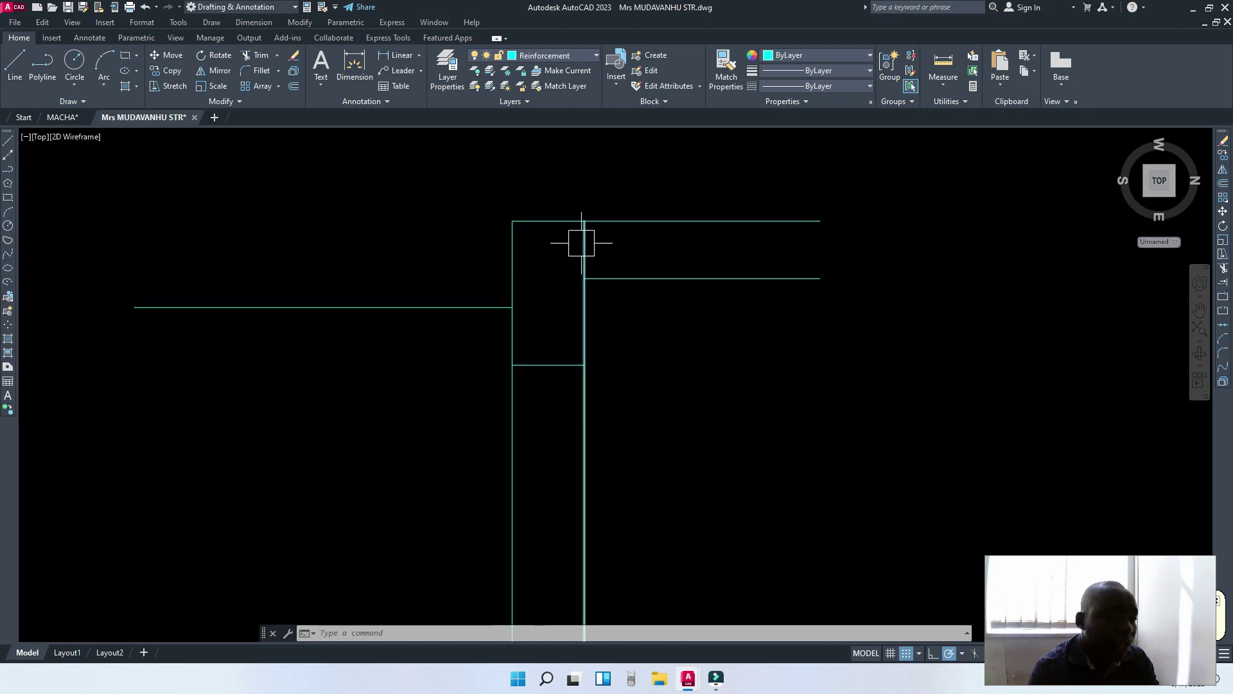
pyautogui.scroll(2, 607, 255)
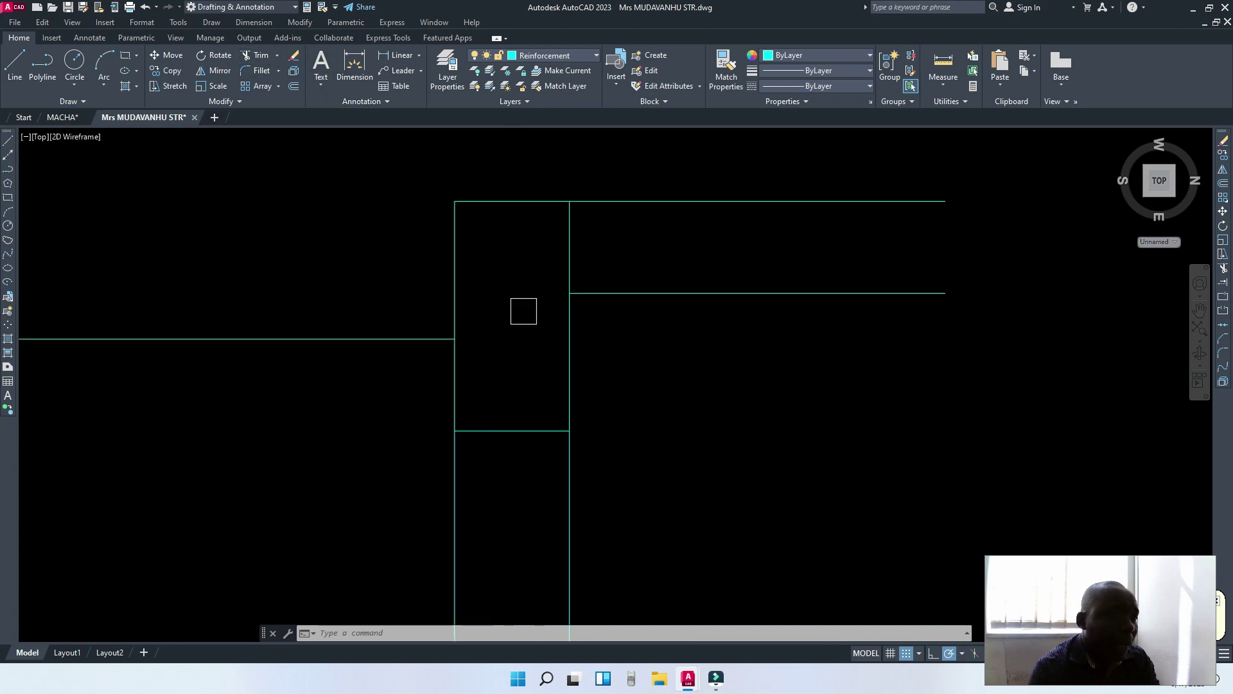
pyautogui.write('f')
pyautogui.press('Return')
# Fillet the column's right edge to the beam's lower line for a clean corner.
pyautogui.click(570, 318)
pyautogui.click(594, 293)
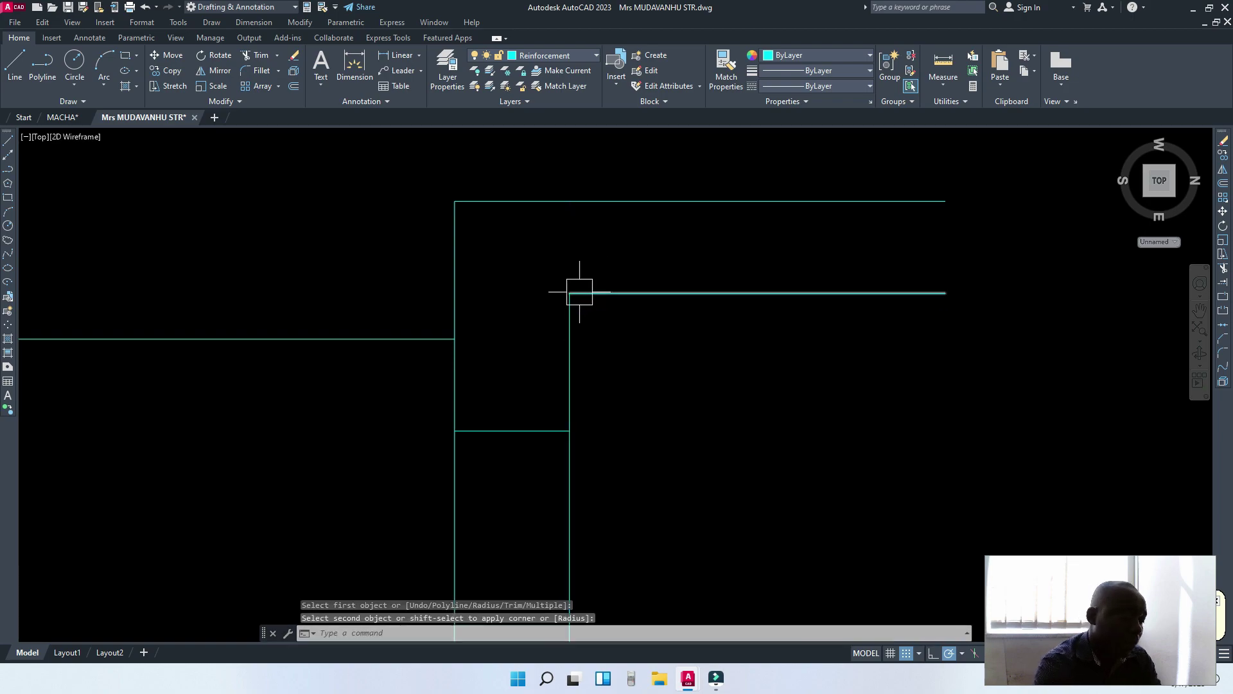
pyautogui.press('Escape')
# Draw a zigzag break line across the beam, from above it to below it.
pyautogui.write('l')
pyautogui.press('Return')
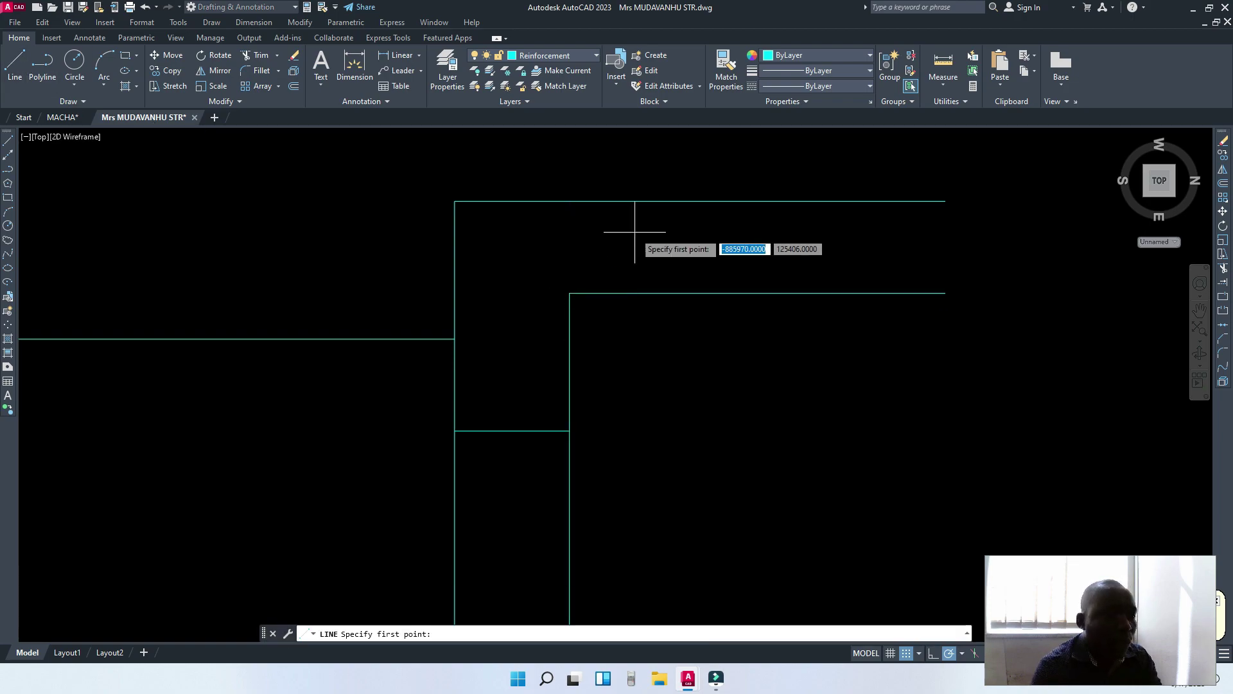
pyautogui.scroll(1, 703, 226)
pyautogui.scroll(-1, 731, 206)
pyautogui.click(750, 188)
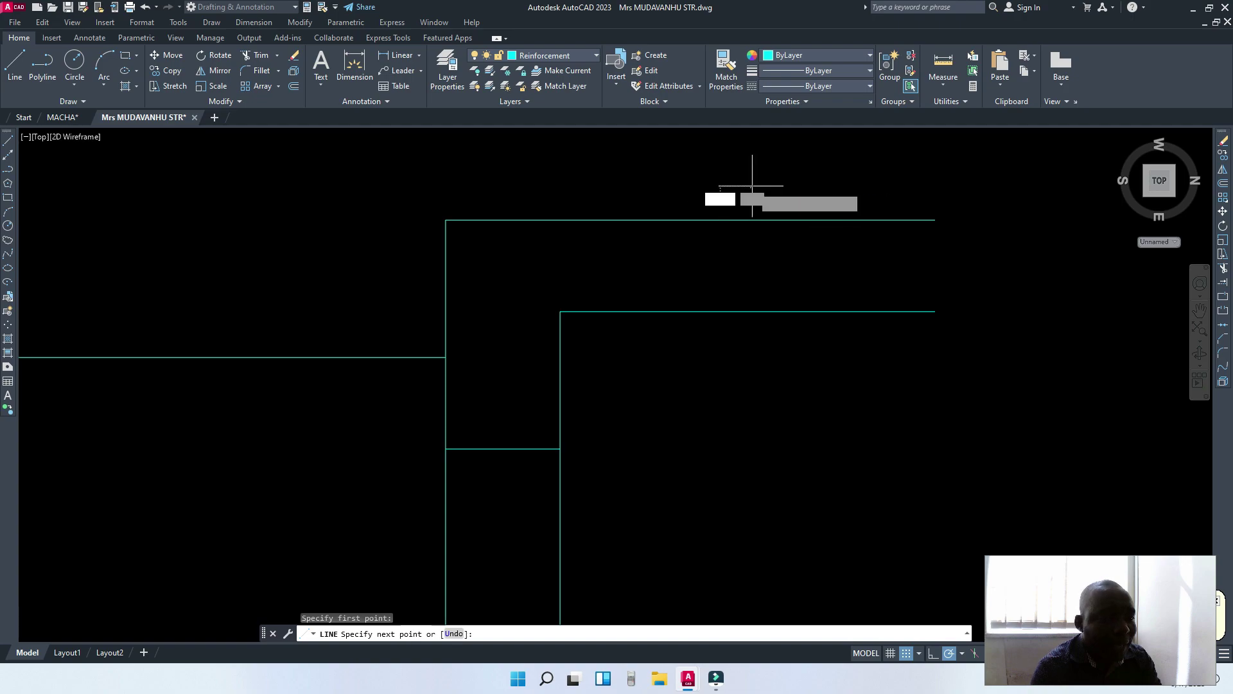
pyautogui.scroll(1, 641, 252)
pyautogui.click(641, 252)
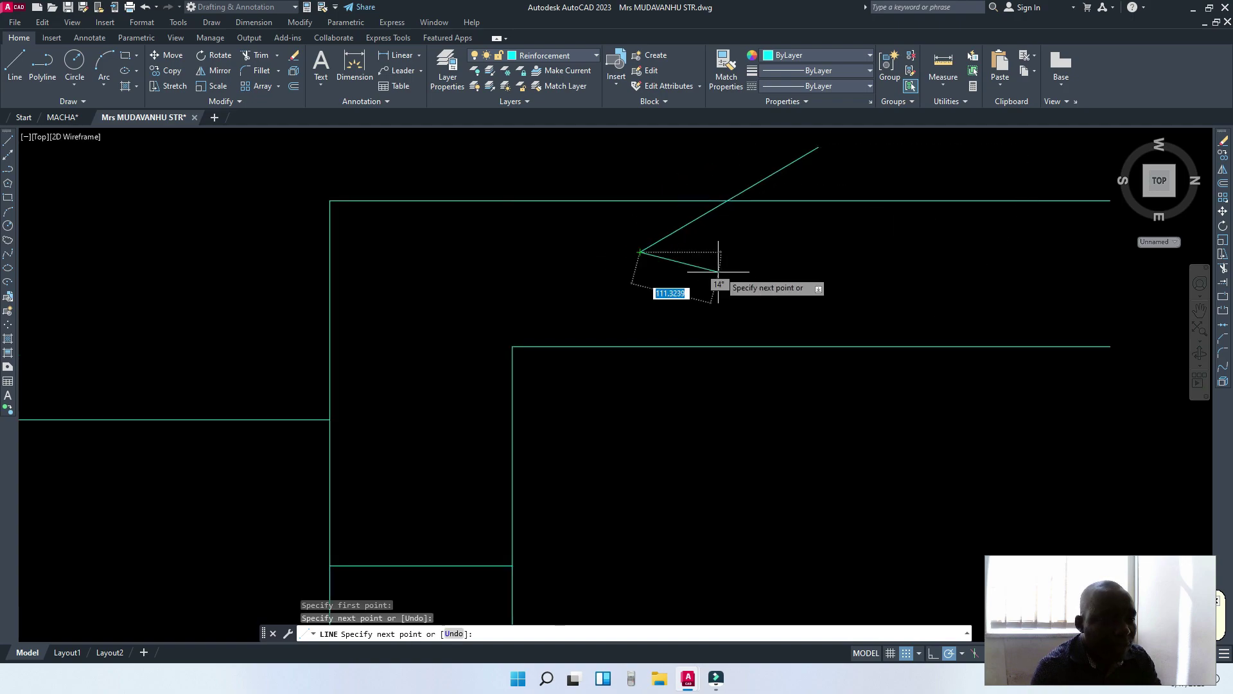
pyautogui.click(736, 252)
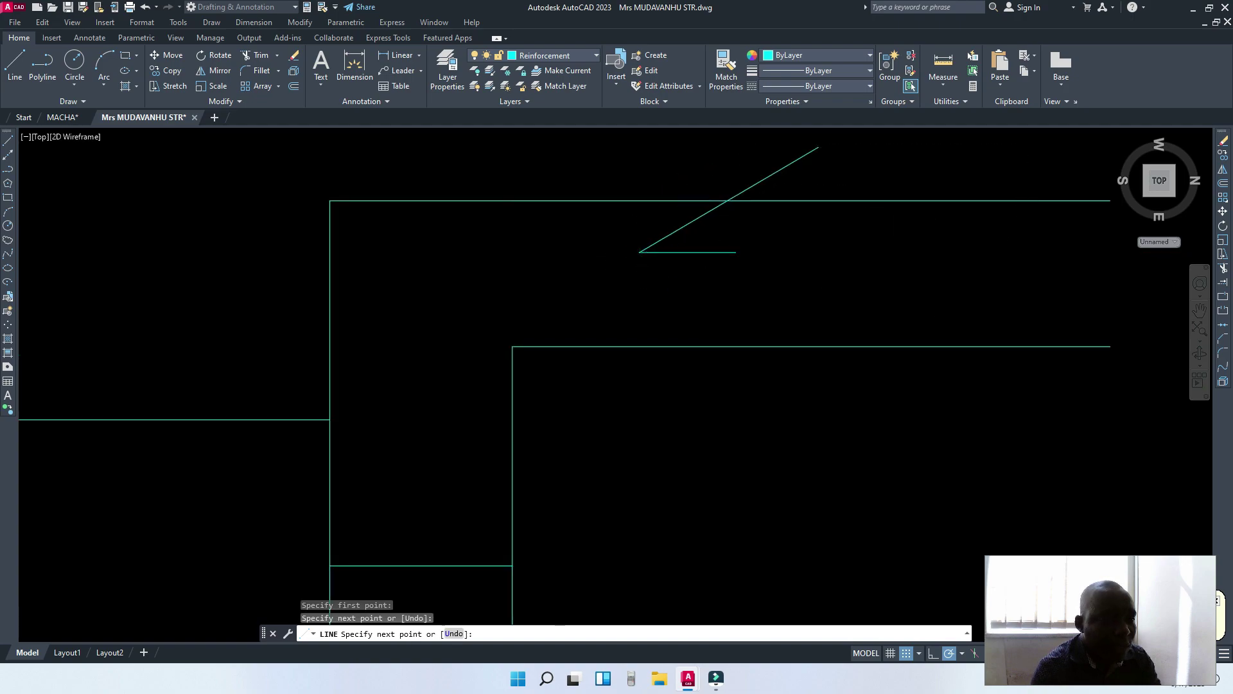
pyautogui.click(648, 294)
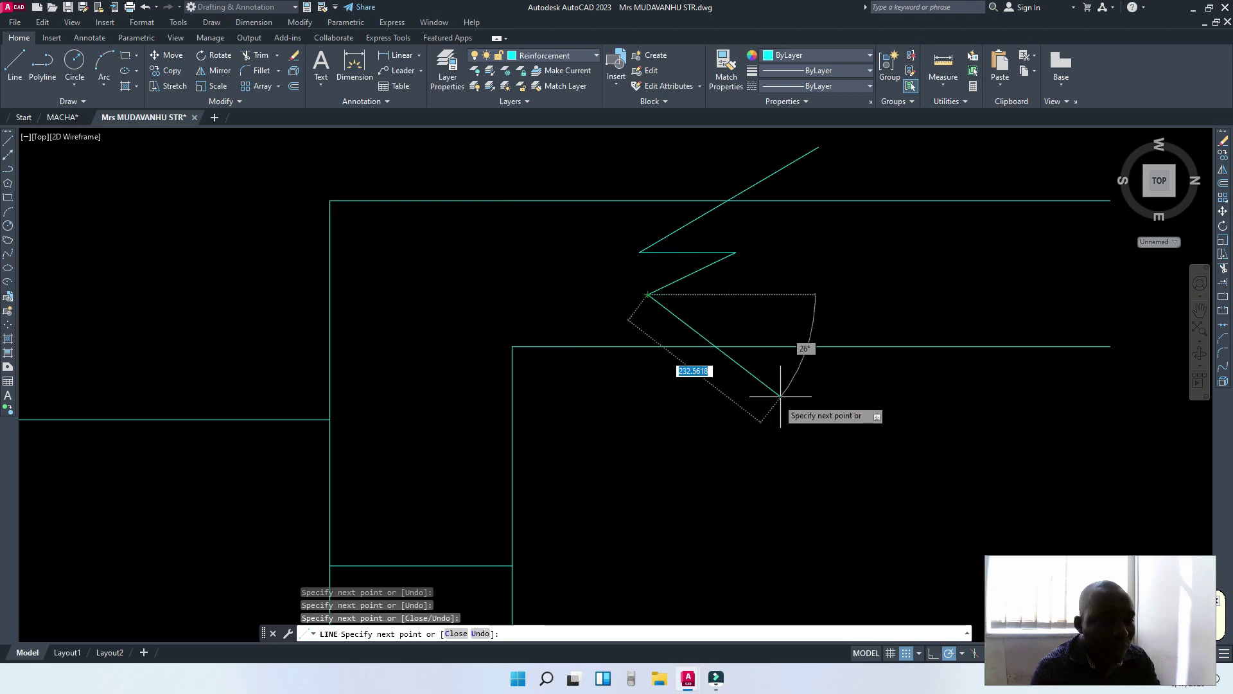
pyautogui.click(771, 295)
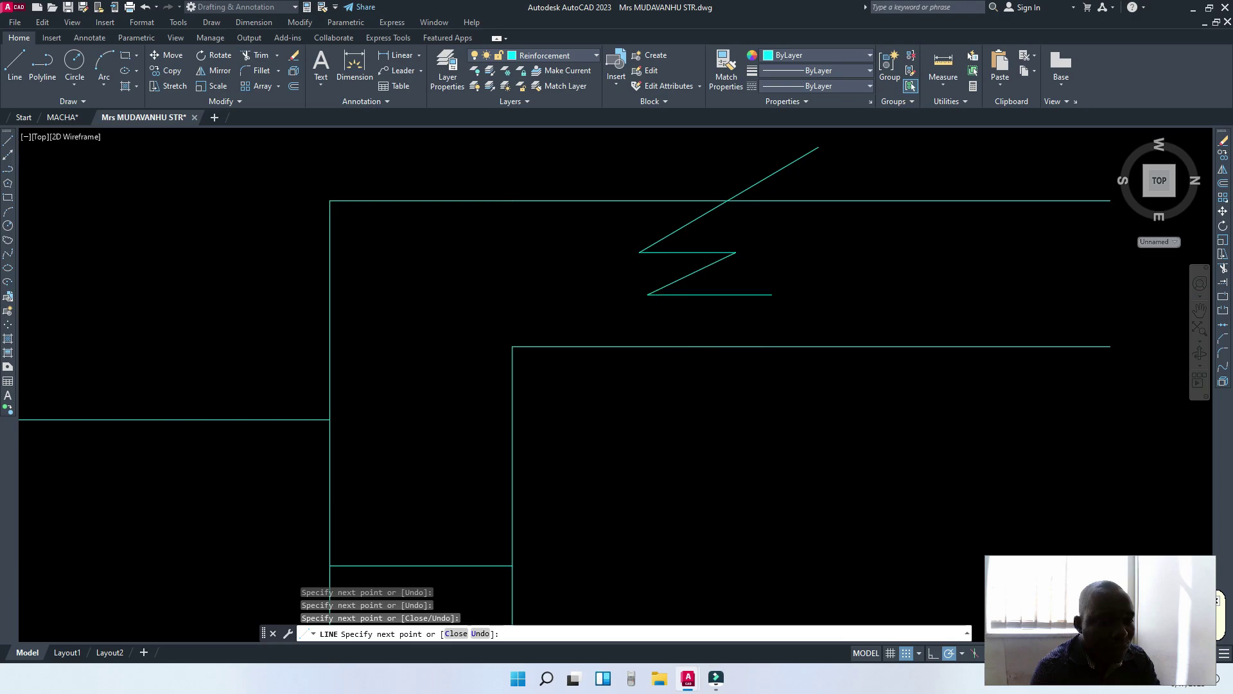
pyautogui.click(627, 439)
pyautogui.press('Return')
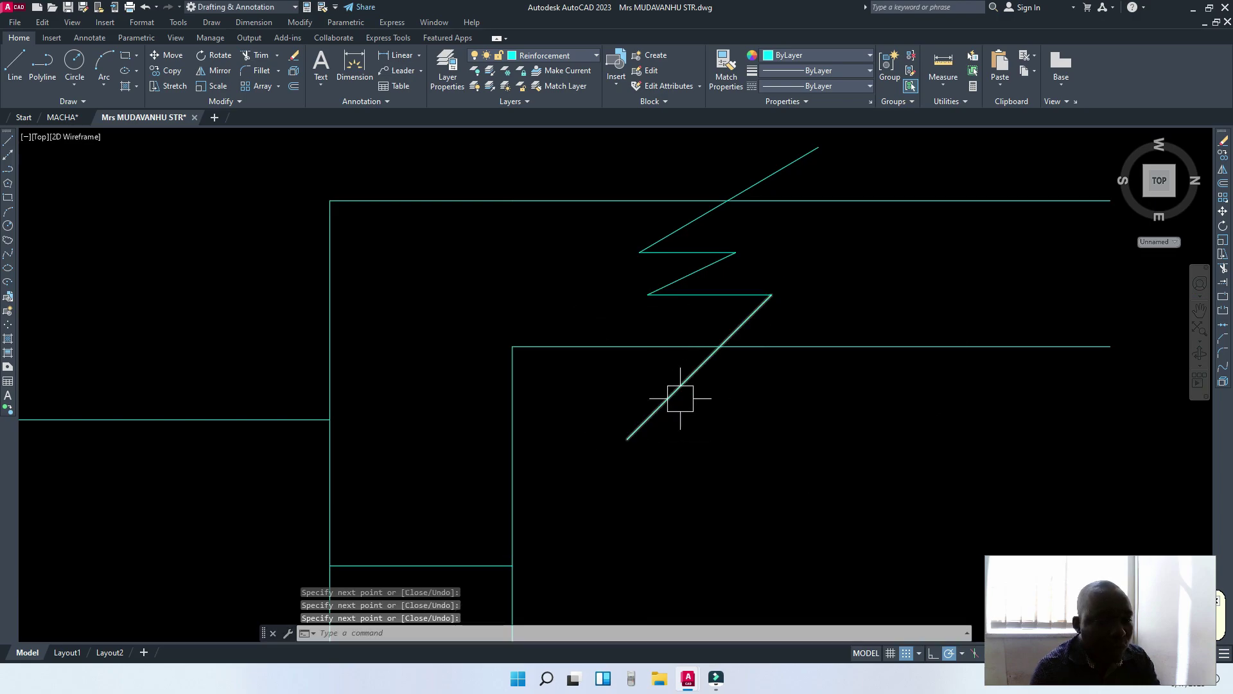
# Trim the beam lines using the break line's two diagonals as cutting edges.
pyautogui.click(681, 398)
pyautogui.click(763, 180)
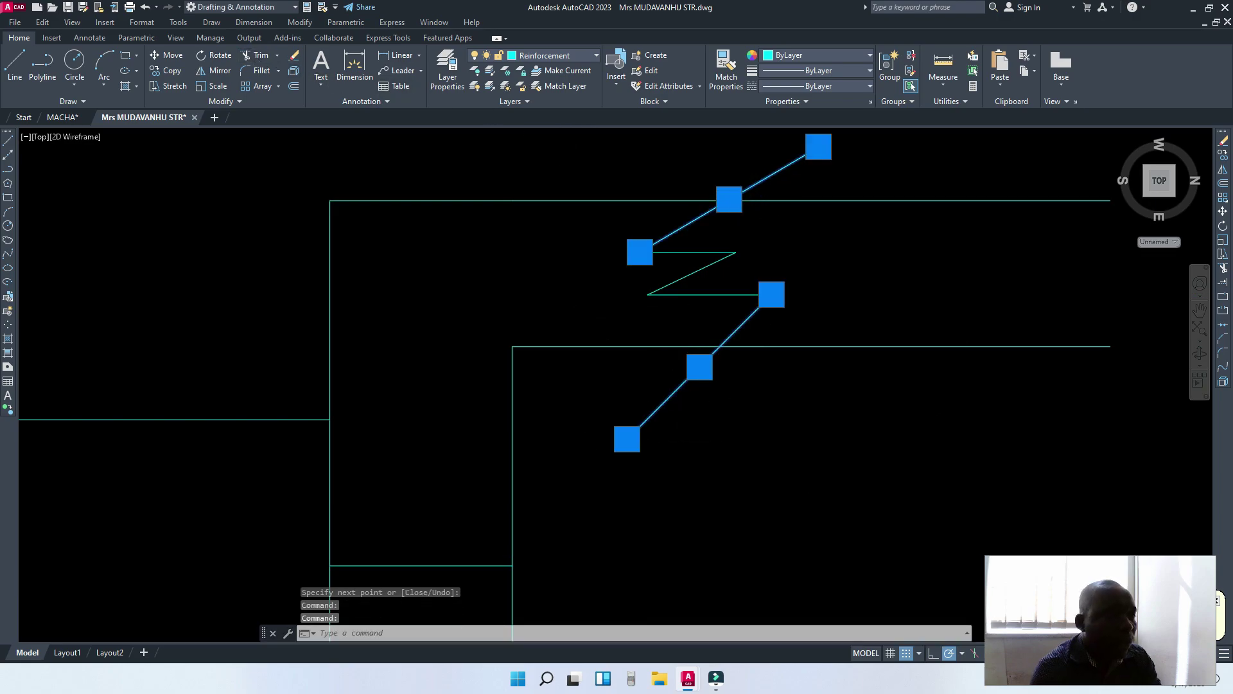
pyautogui.write('tr')
pyautogui.press('Return')
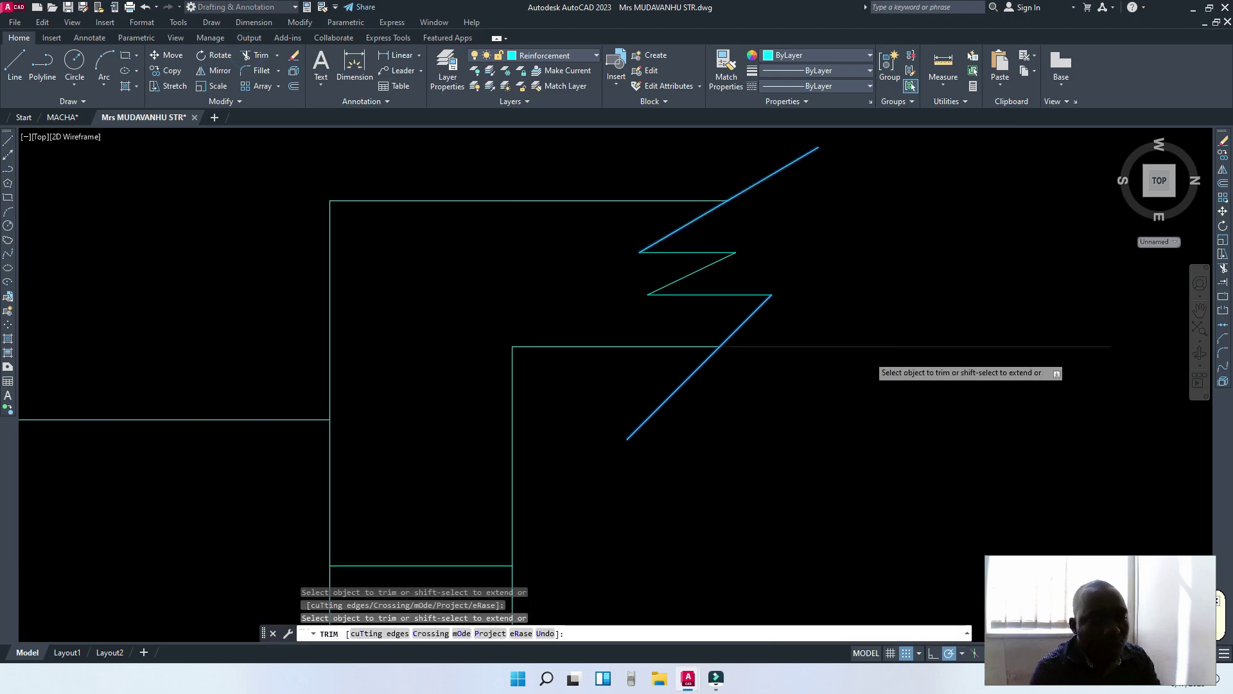
pyautogui.press('Return')
# Zoom around the completed column-and-base outline and start the HATCH command.
pyautogui.scroll(-8, 803, 290)
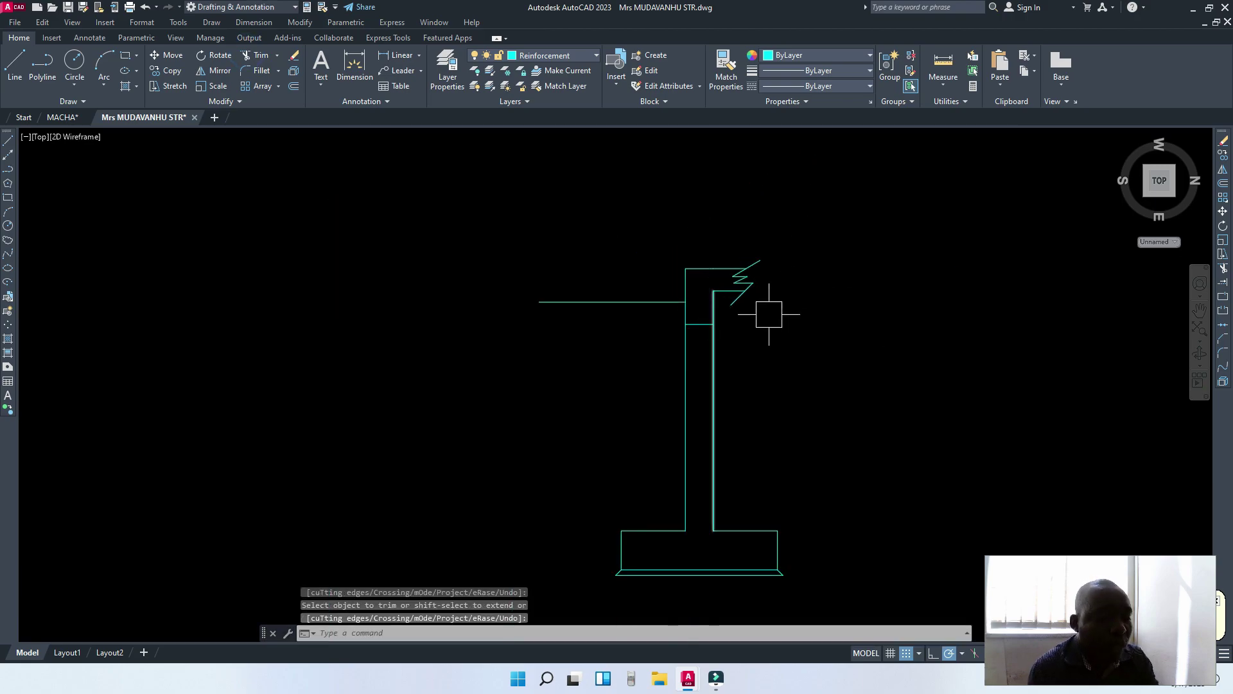
pyautogui.scroll(2, 705, 336)
pyautogui.scroll(-4, 724, 463)
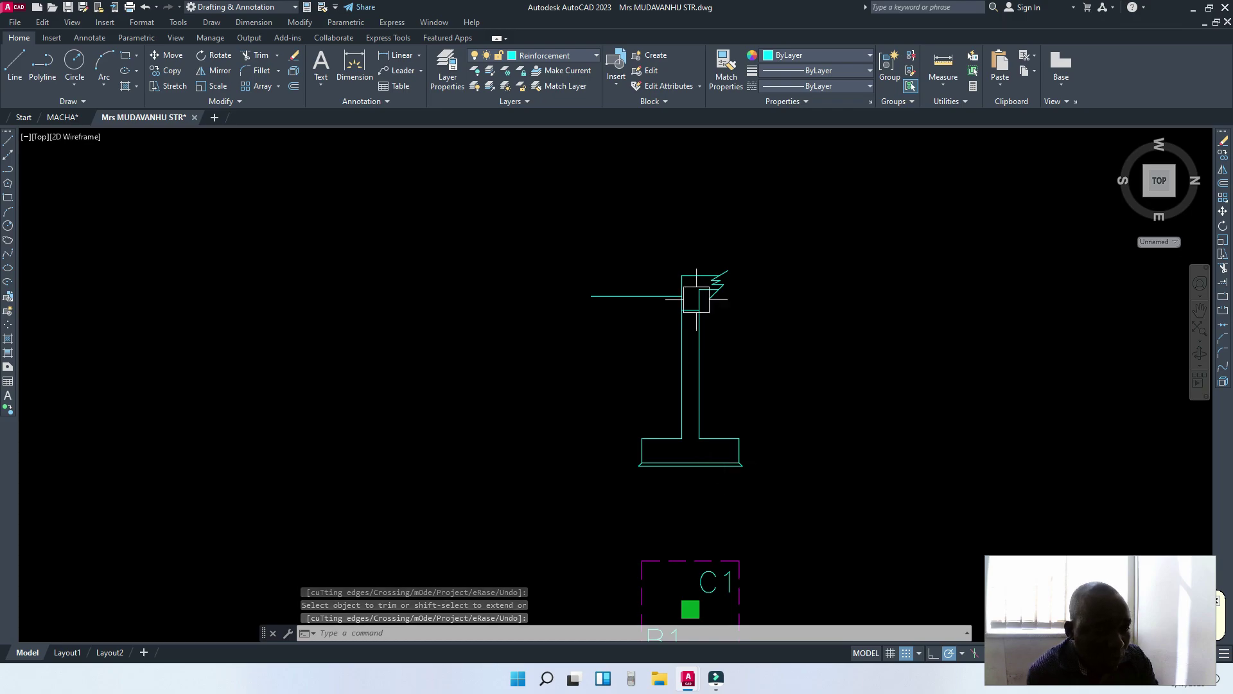
pyautogui.scroll(2, 696, 334)
pyautogui.scroll(-2, 668, 336)
pyautogui.scroll(2, 672, 432)
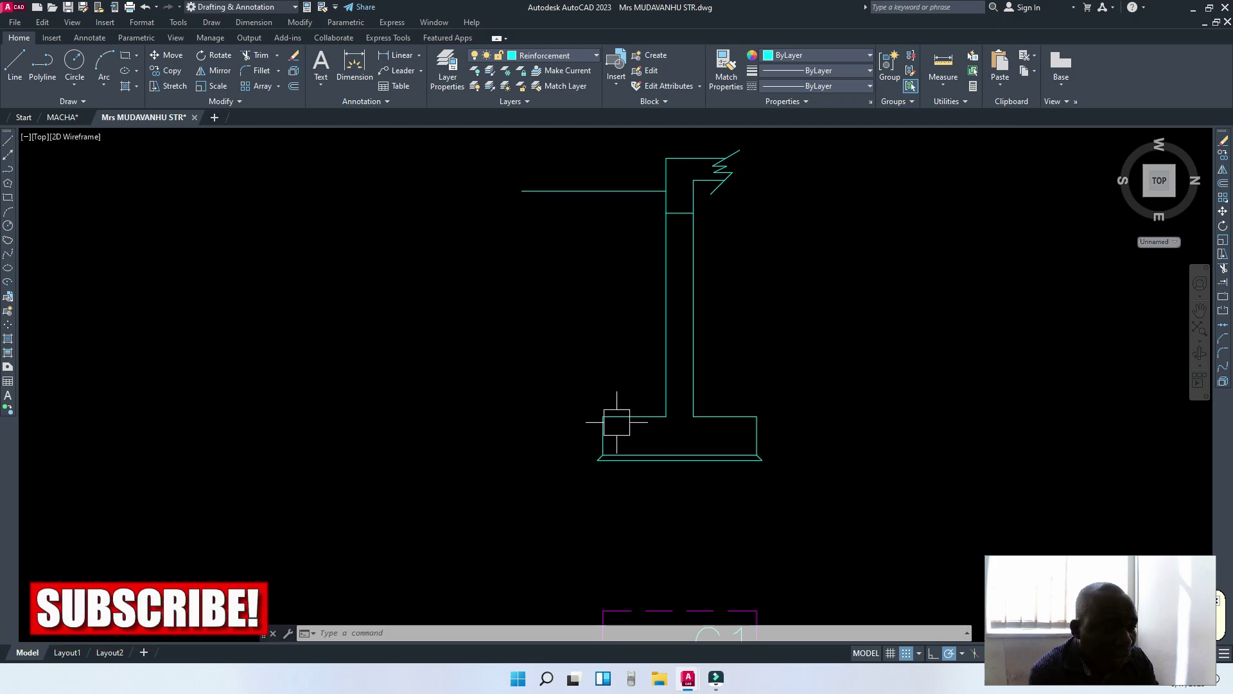
pyautogui.scroll(-4, 617, 421)
pyautogui.scroll(2, 621, 430)
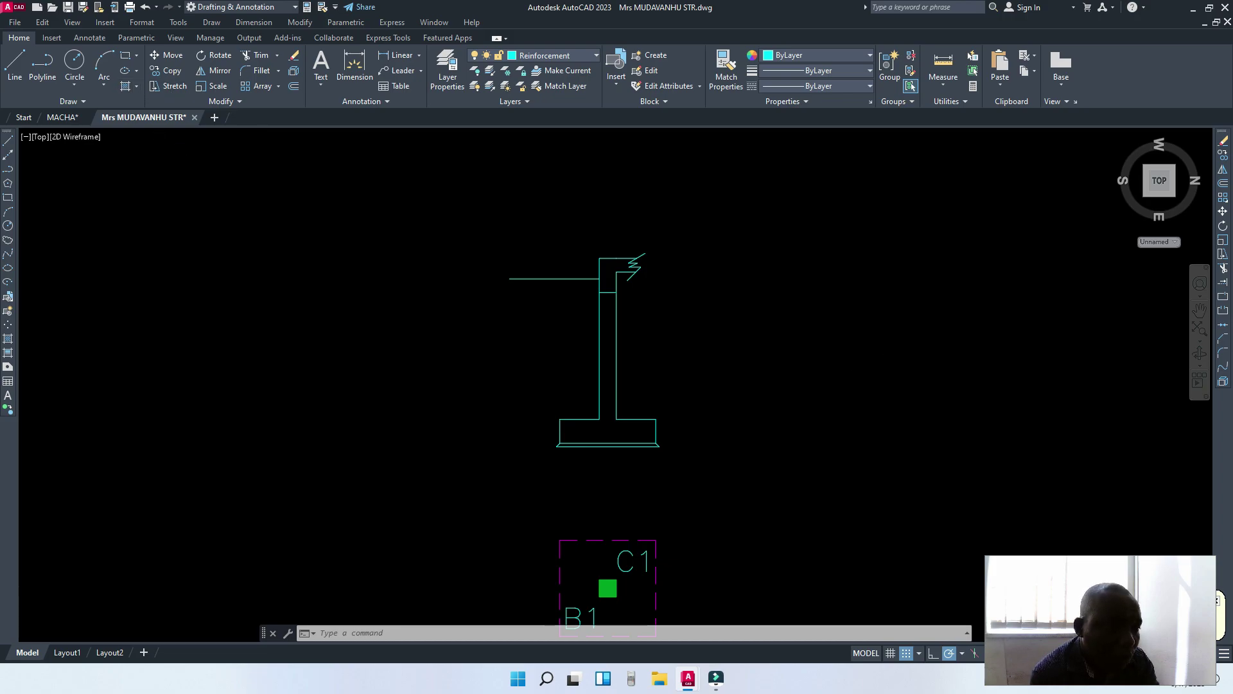
pyautogui.write('h')
pyautogui.press('Return')
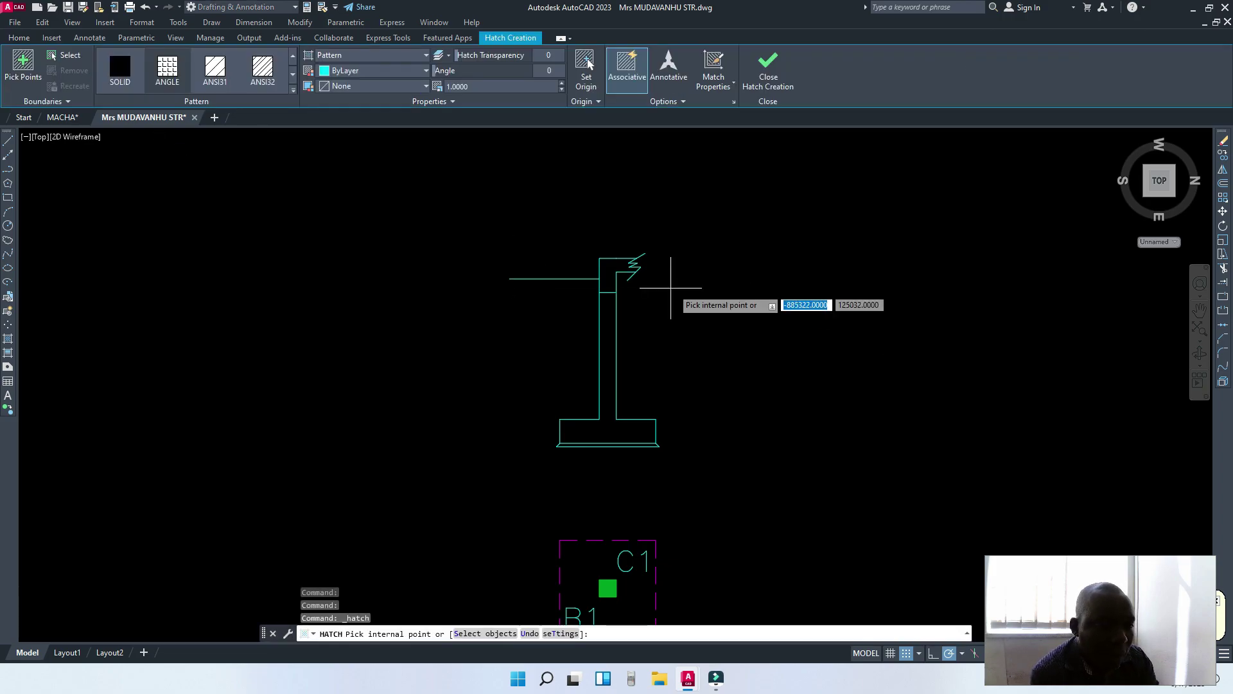
# Hatch the cut beam section at the column head, then match properties from the green column square.
pyautogui.click(615, 266)
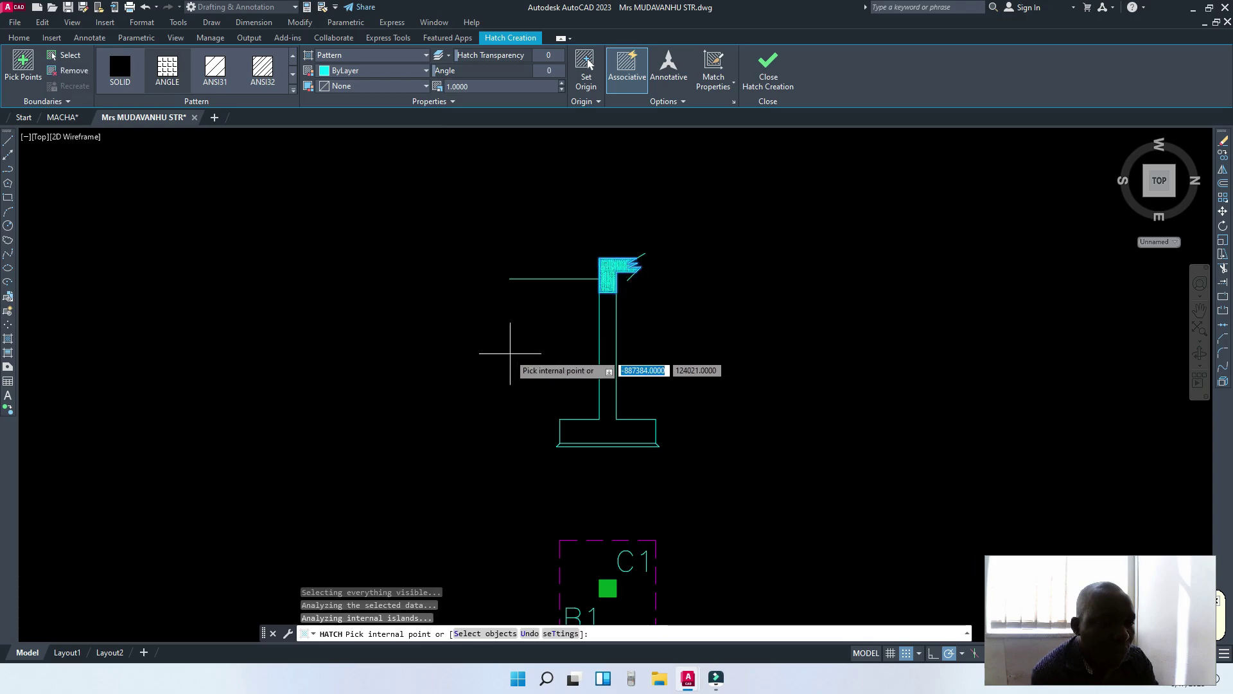
pyautogui.press('Return')
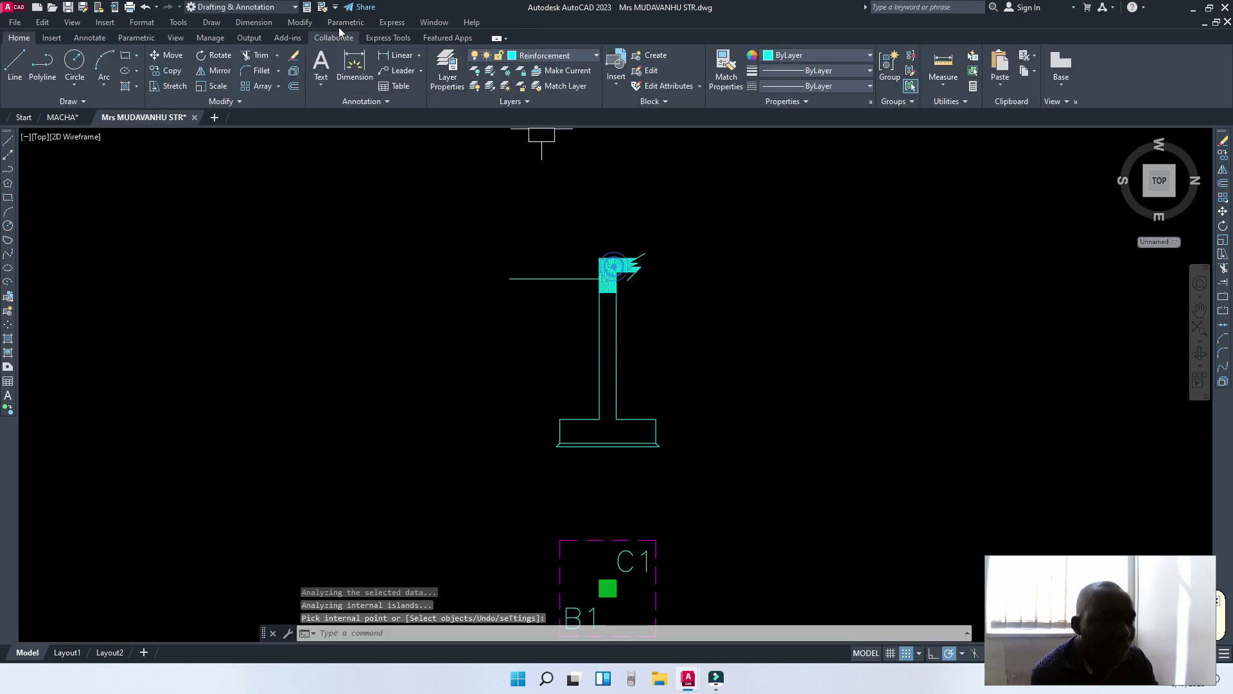
pyautogui.click(322, 8)
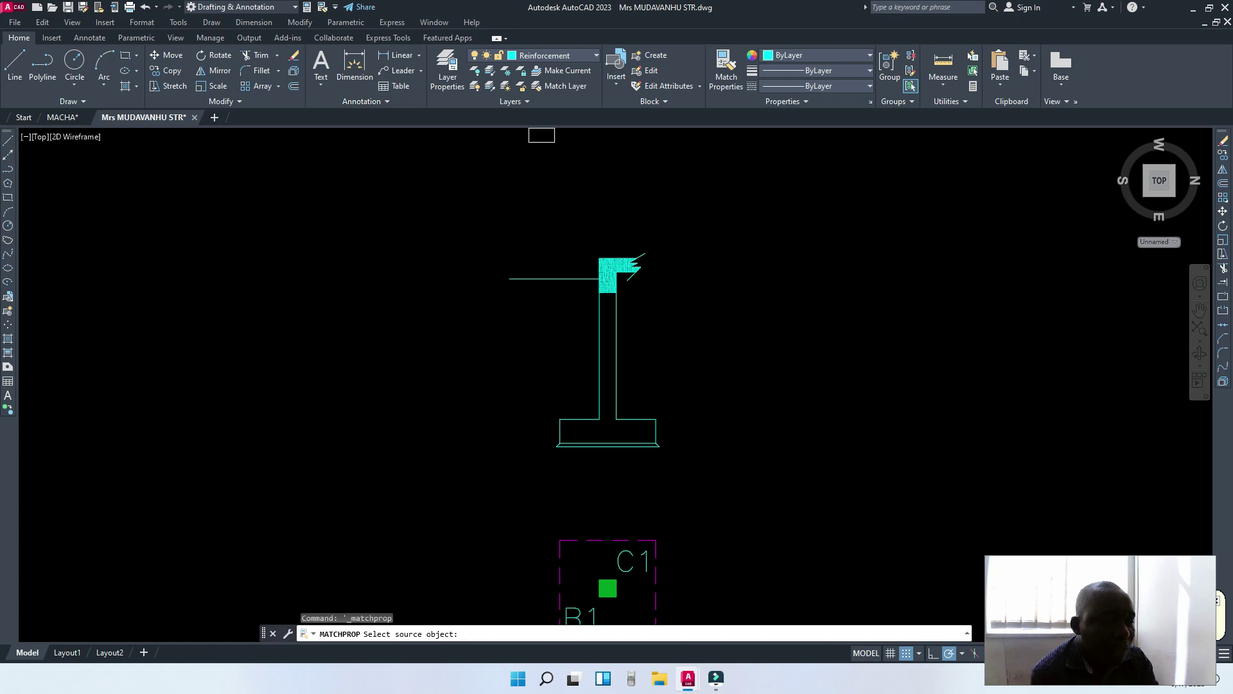
pyautogui.scroll(5, 607, 584)
pyautogui.click(606, 585)
pyautogui.scroll(-5, 636, 520)
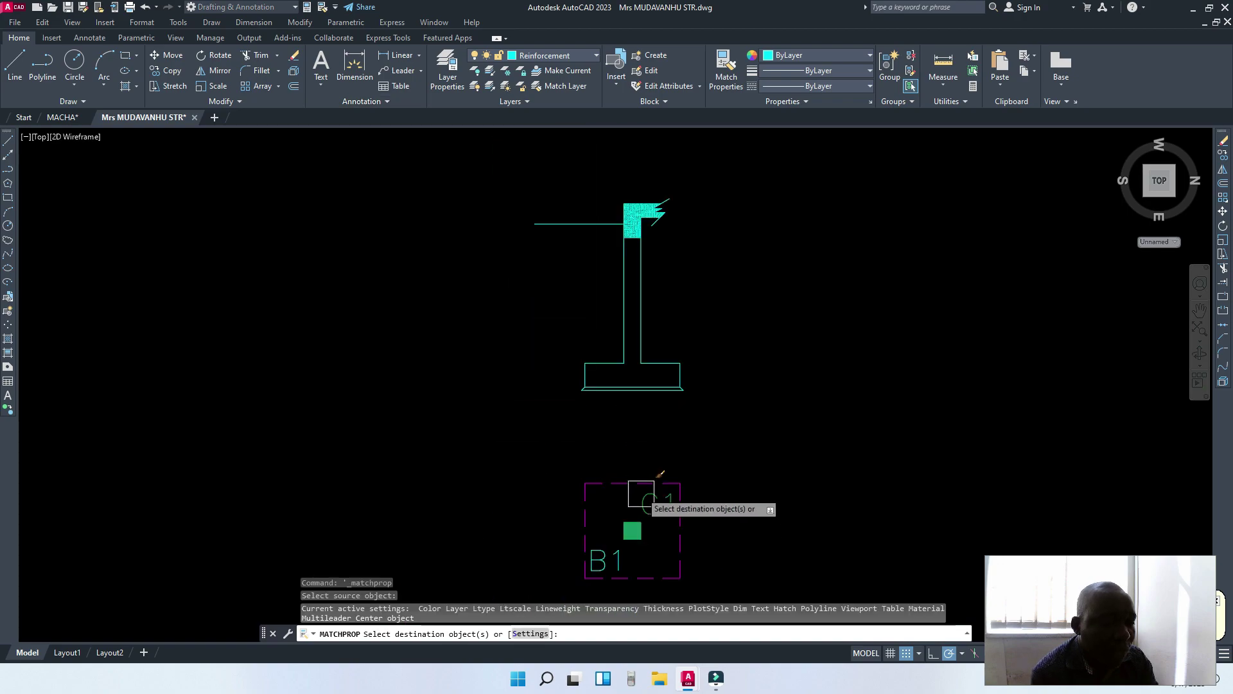